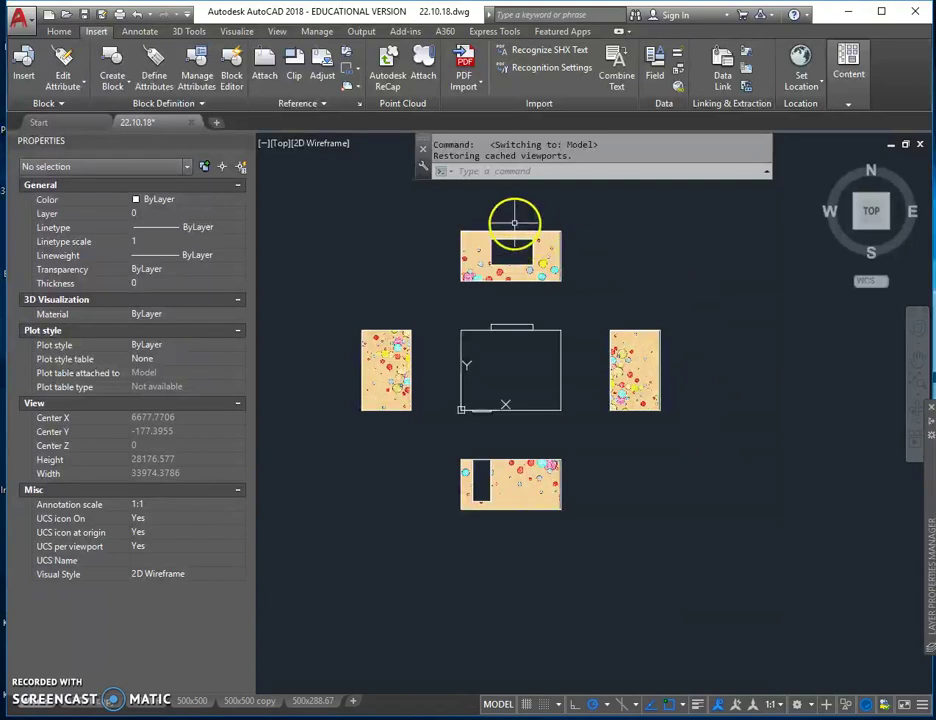
Step: Detach the image references lagi, teine suur sein and W-sein from the drawing
{"action": "middle_click_drag", "start_coordinate": [526, 313], "coordinate": [554, 302]}
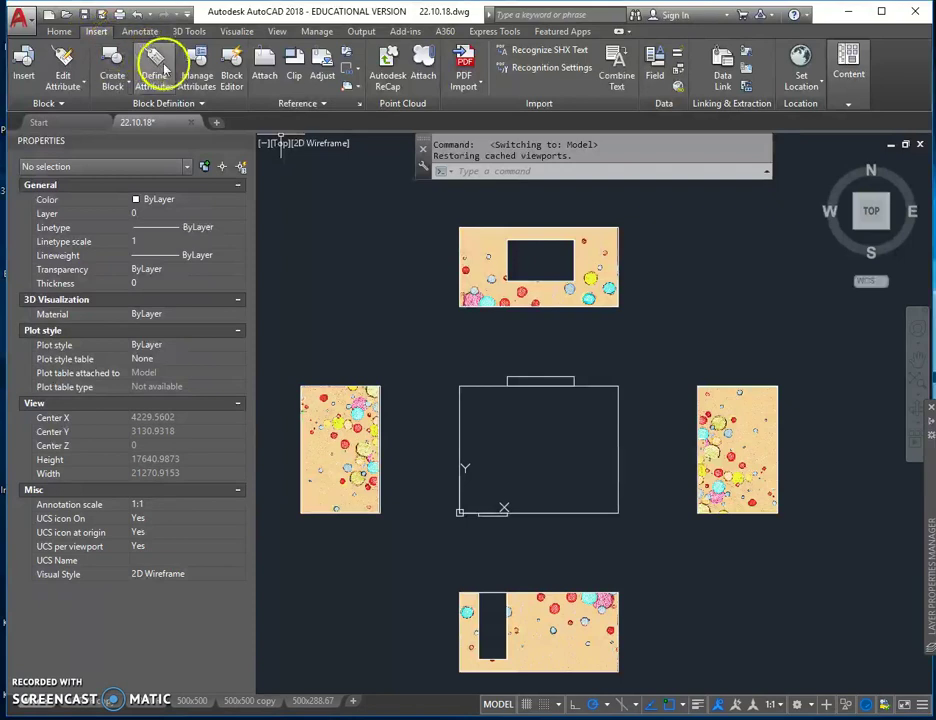
{"action": "left_click", "coordinate": [360, 106]}
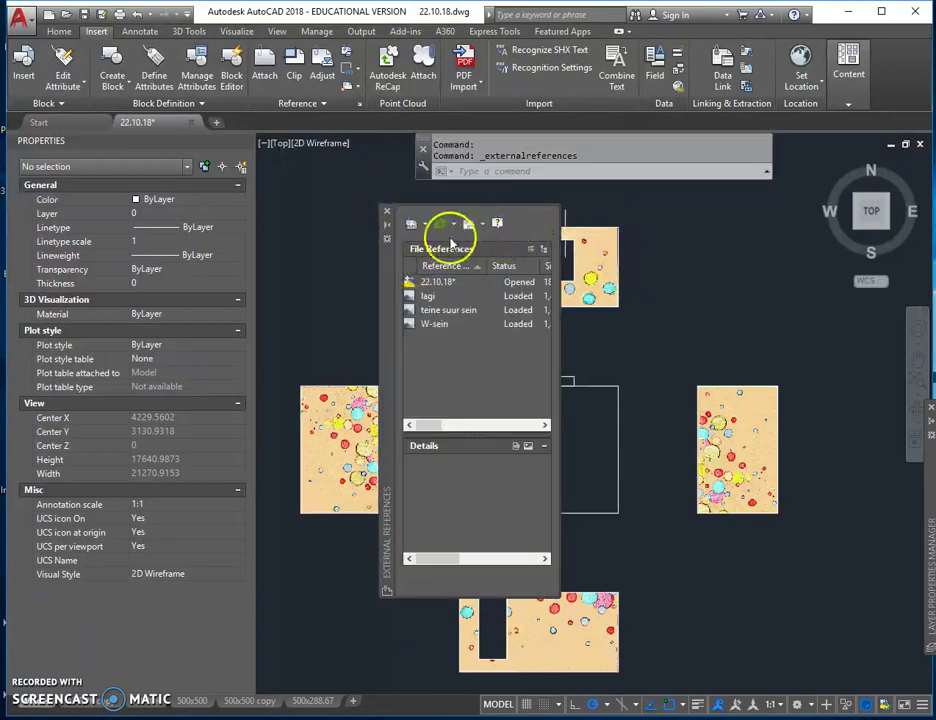
{"action": "left_click", "coordinate": [432, 297]}
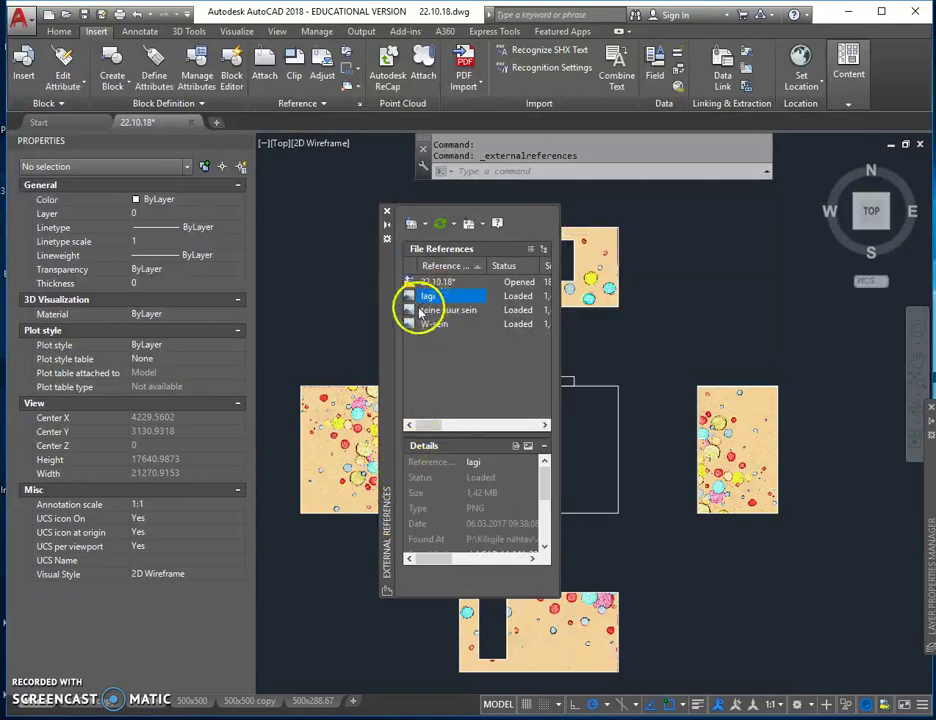
{"action": "right_click", "coordinate": [426, 301]}
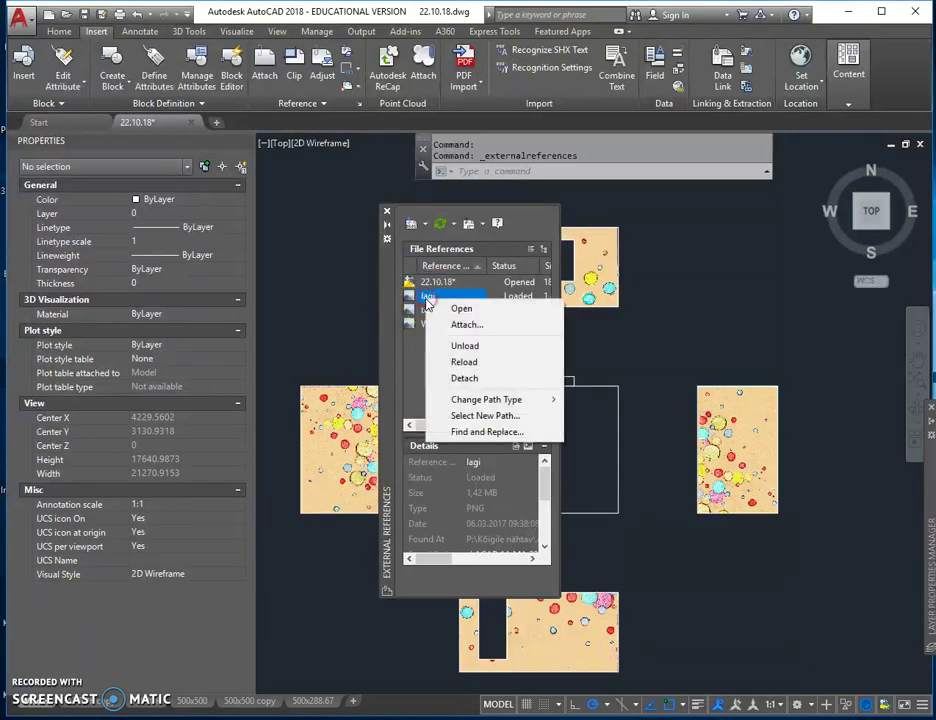
{"action": "left_click", "coordinate": [464, 379]}
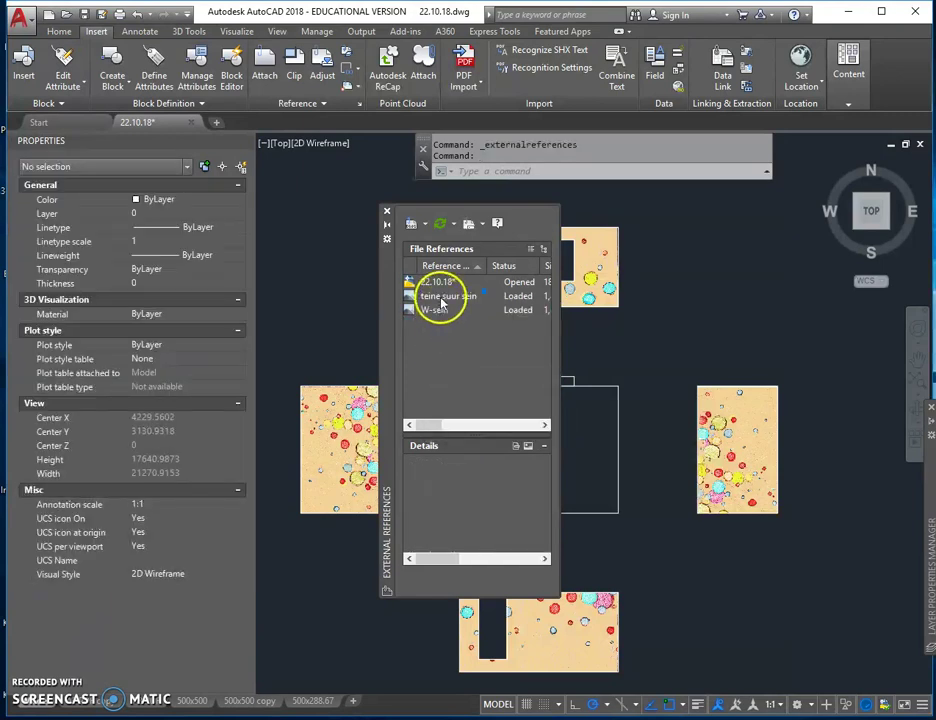
{"action": "right_click", "coordinate": [441, 300]}
{"action": "left_click", "coordinate": [464, 380]}
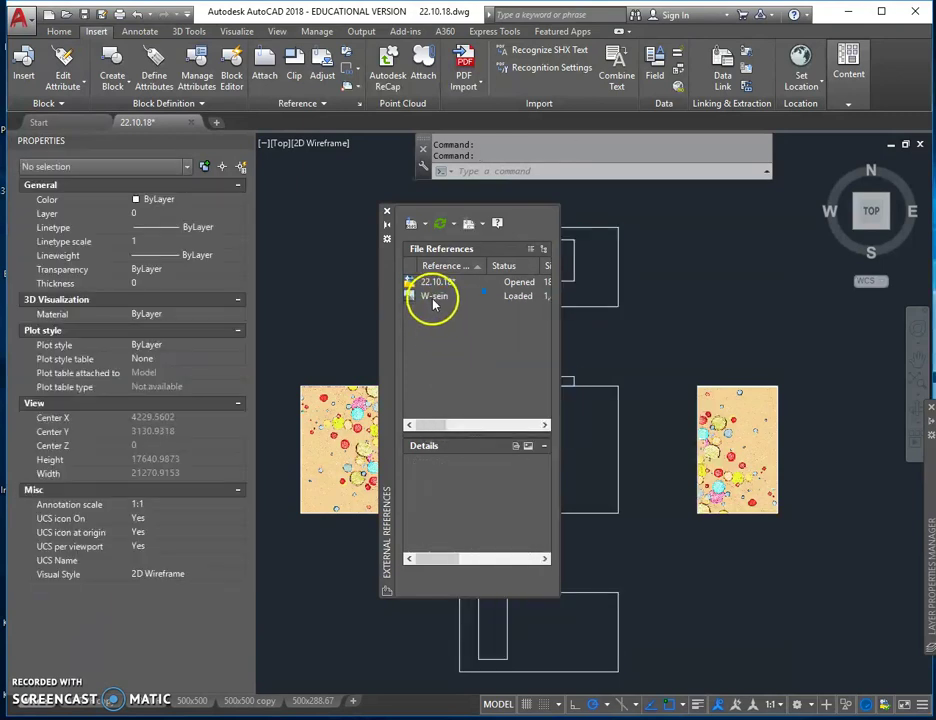
{"action": "right_click", "coordinate": [432, 304]}
{"action": "left_click", "coordinate": [468, 378]}
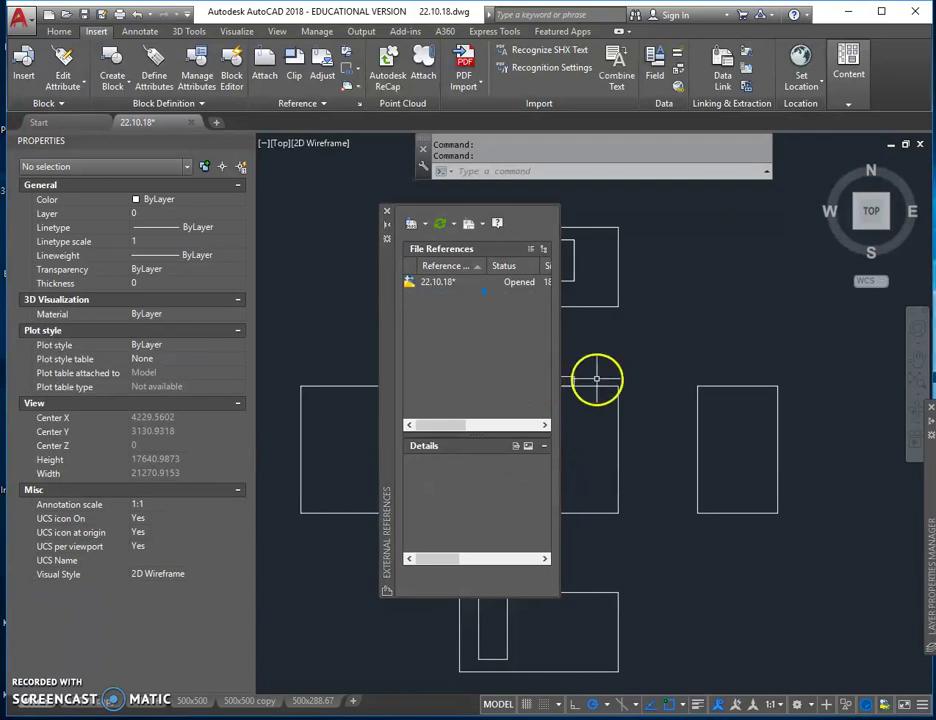
{"action": "left_click", "coordinate": [389, 217]}
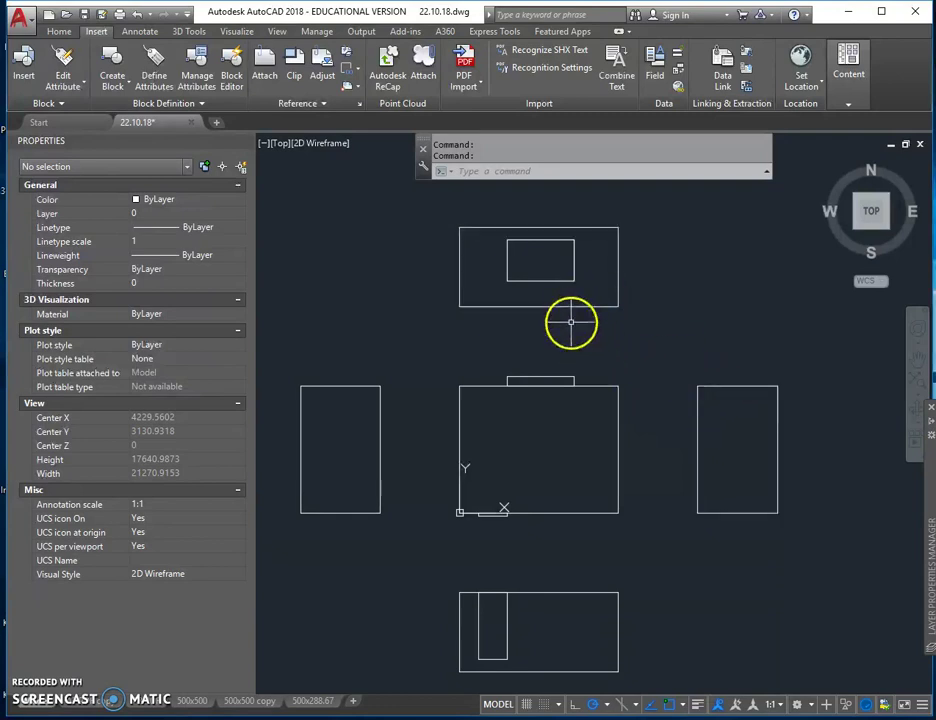
Step: Align the east wall rectangle's upper short edge to the right edge of the window wall elevation, without scaling
{"action": "left_click", "coordinate": [724, 385]}
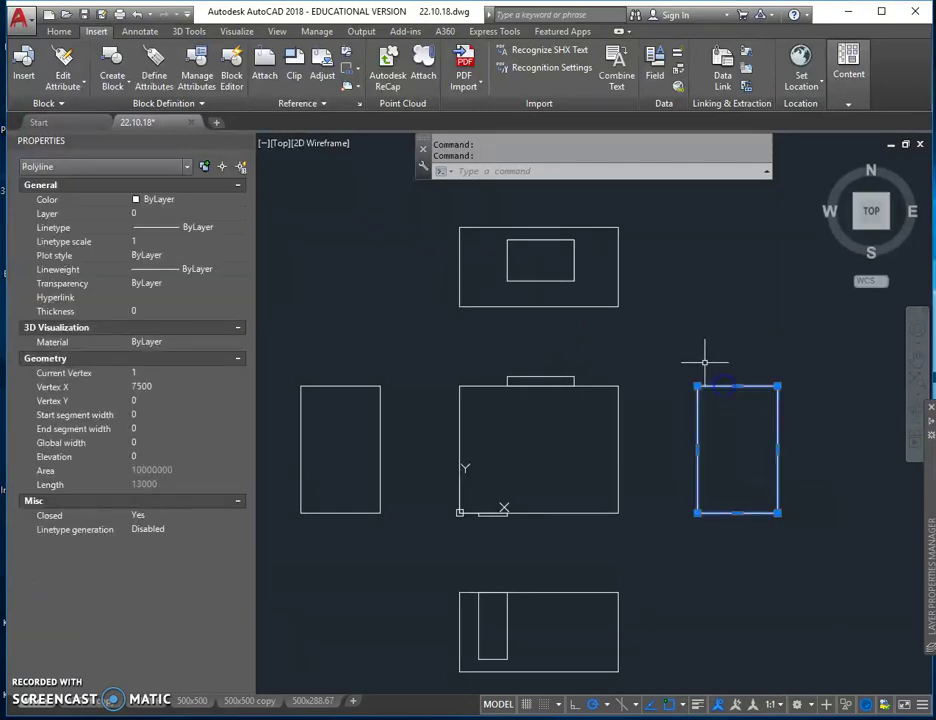
{"action": "left_click", "coordinate": [56, 33]}
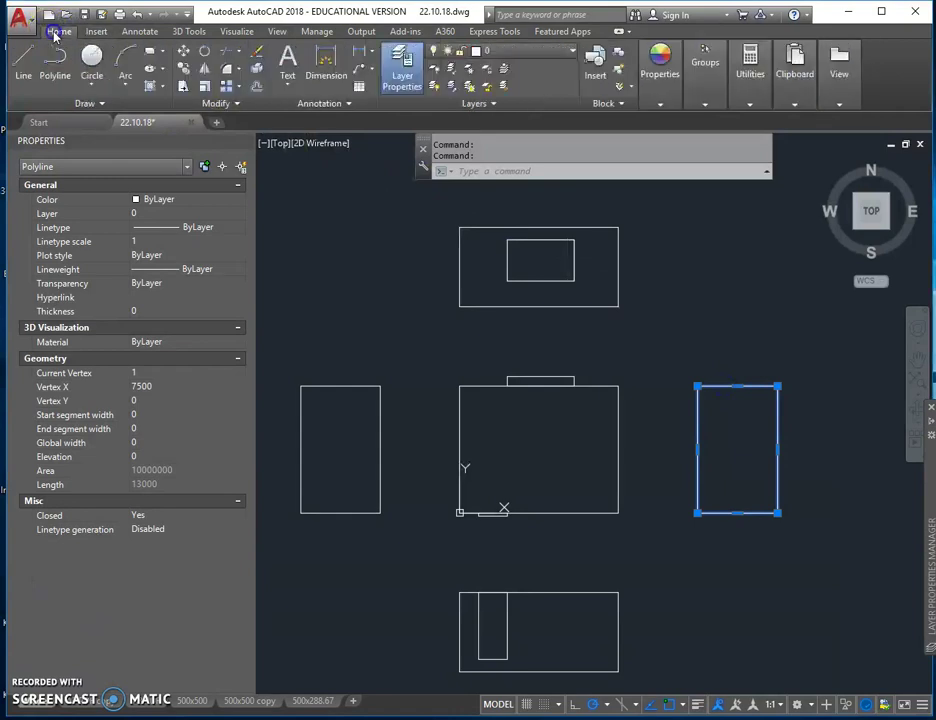
{"action": "left_click", "coordinate": [238, 104]}
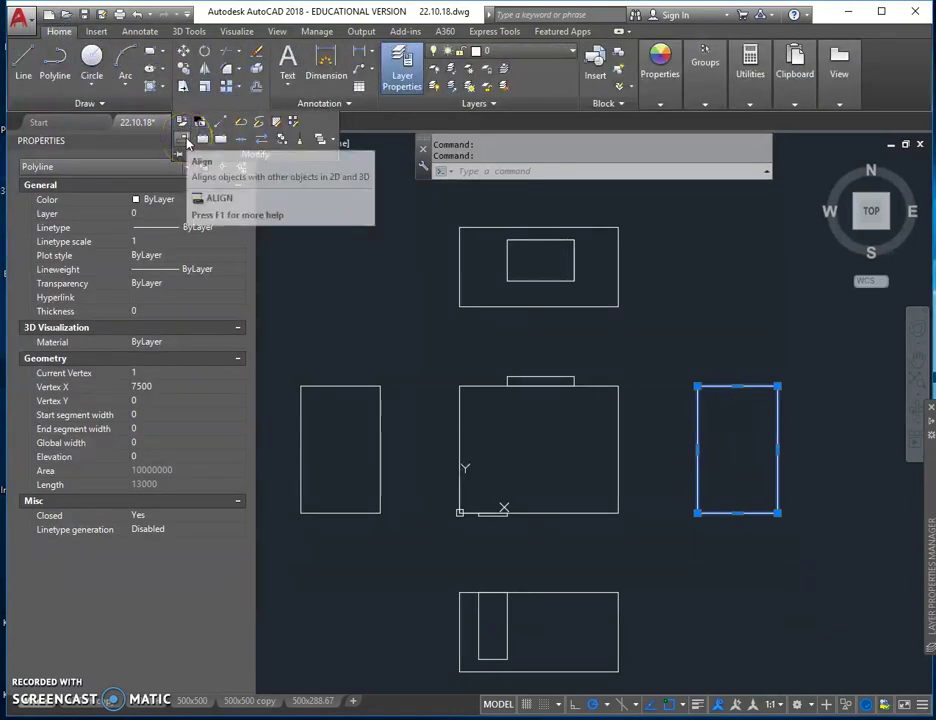
{"action": "left_click", "coordinate": [185, 141]}
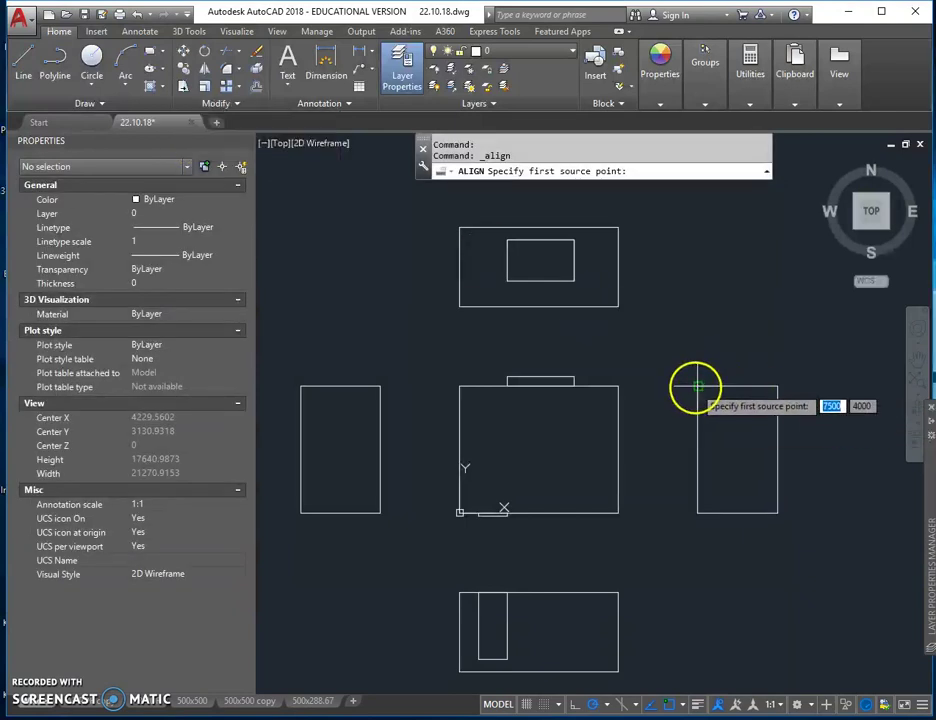
{"action": "left_click", "coordinate": [697, 386]}
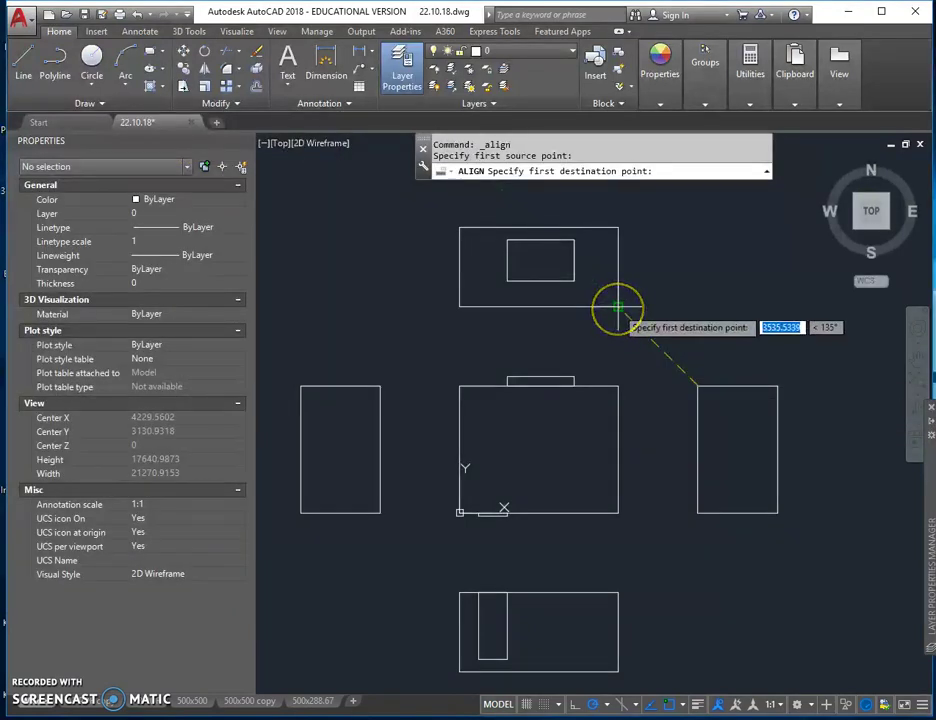
{"action": "left_click", "coordinate": [618, 307]}
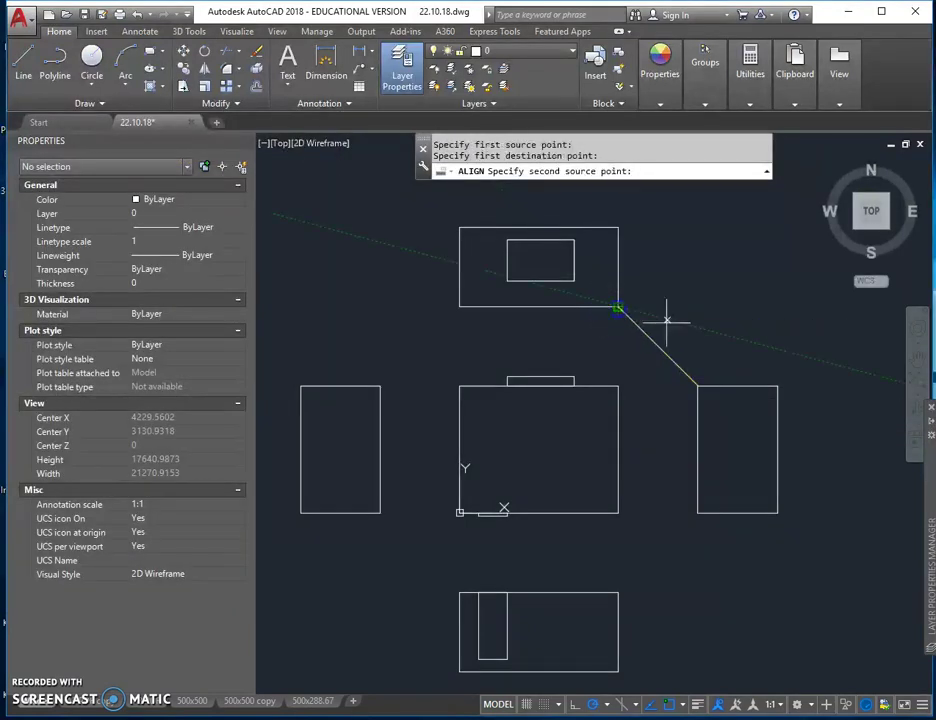
{"action": "left_click", "coordinate": [778, 386]}
{"action": "left_click", "coordinate": [618, 228]}
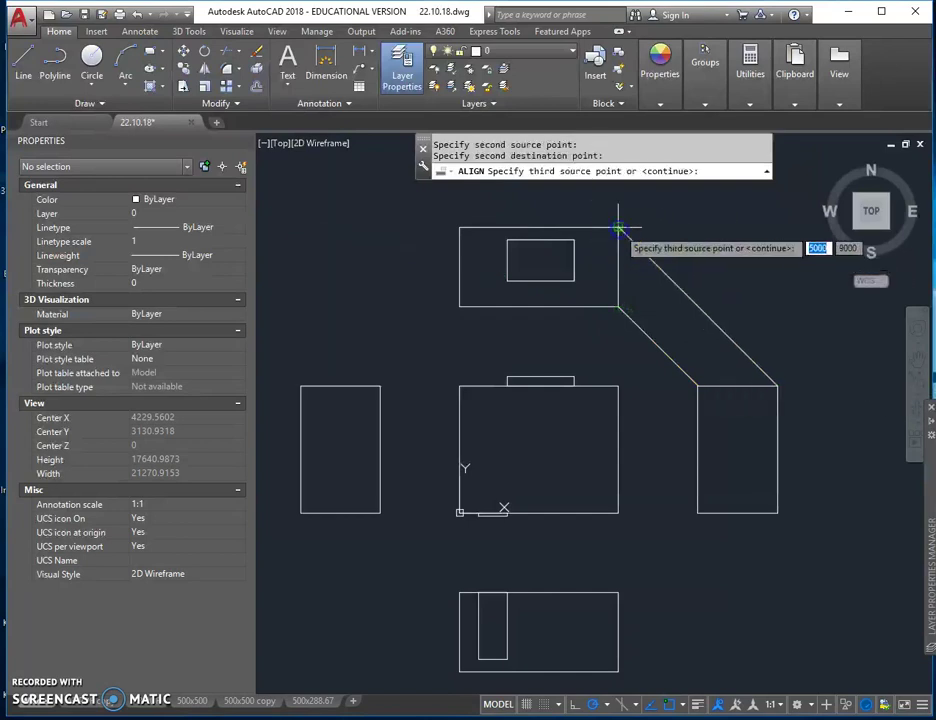
{"action": "key", "text": "Return"}
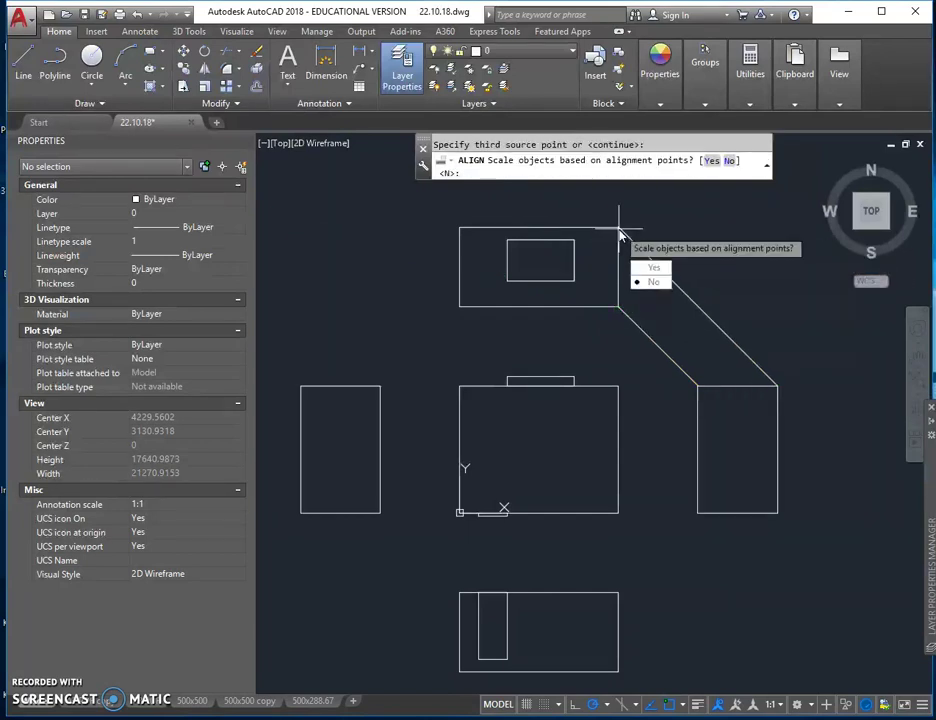
{"action": "left_click", "coordinate": [654, 281]}
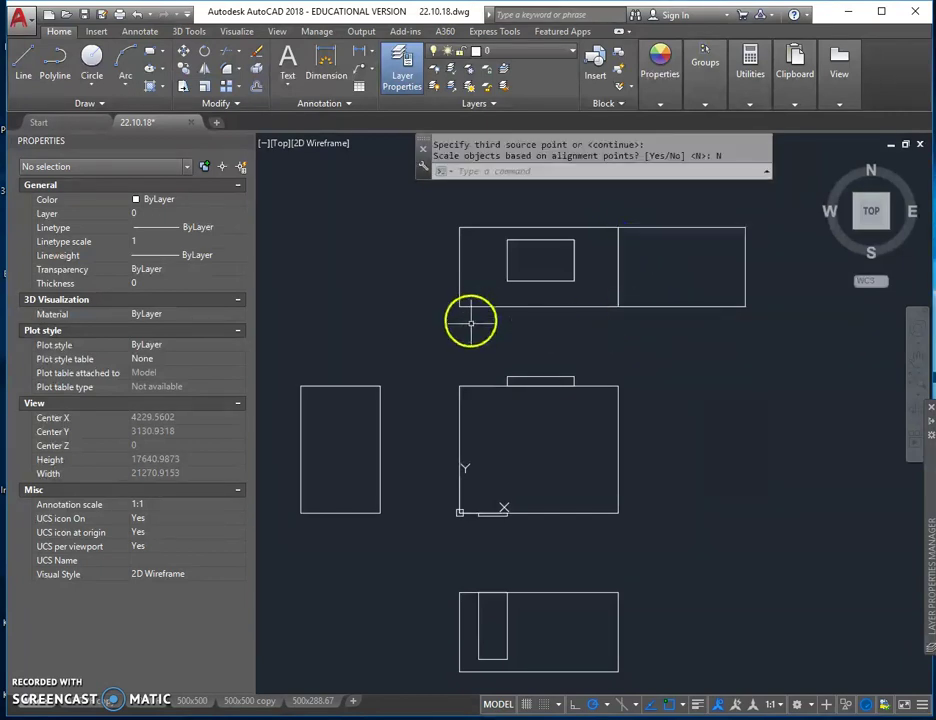
Step: Align the west wall rectangle's upper short edge to the left edge of the window wall elevation, without scaling
{"action": "left_click", "coordinate": [357, 387]}
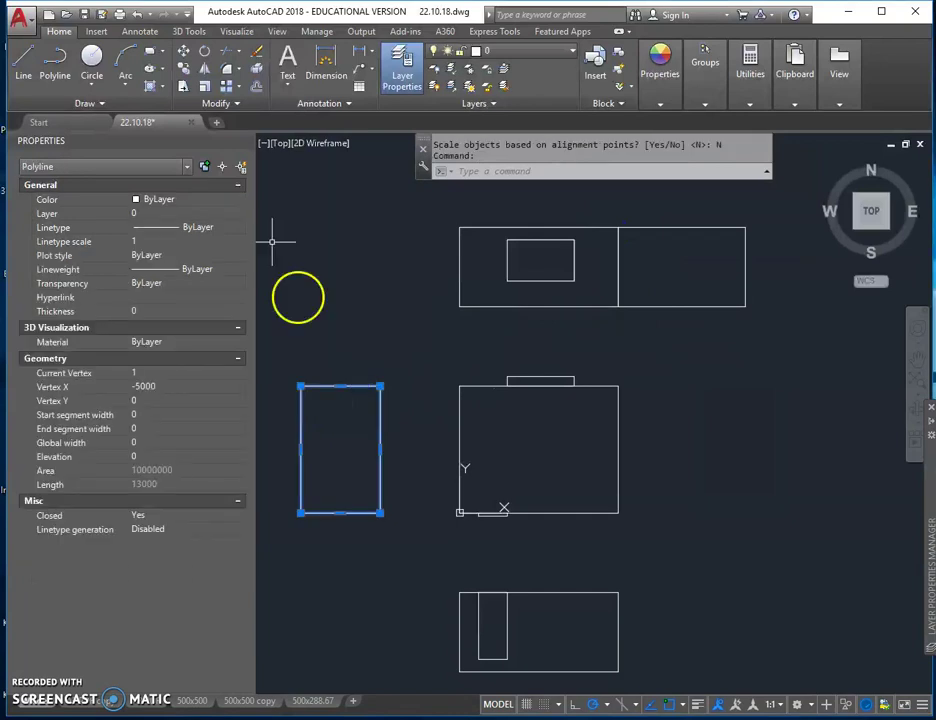
{"action": "left_click", "coordinate": [234, 104]}
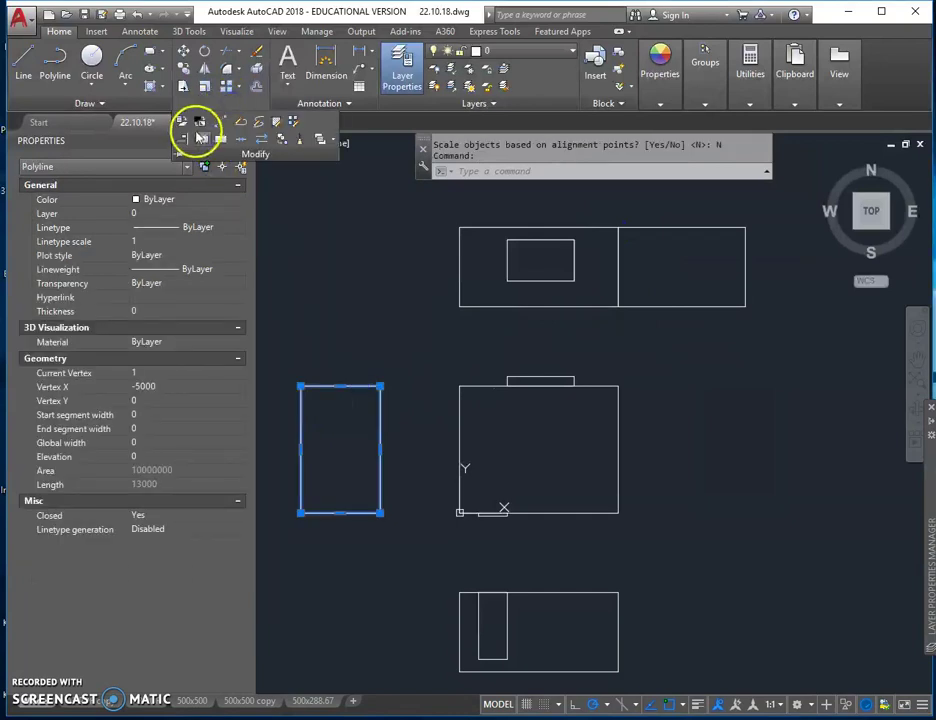
{"action": "left_click", "coordinate": [184, 140]}
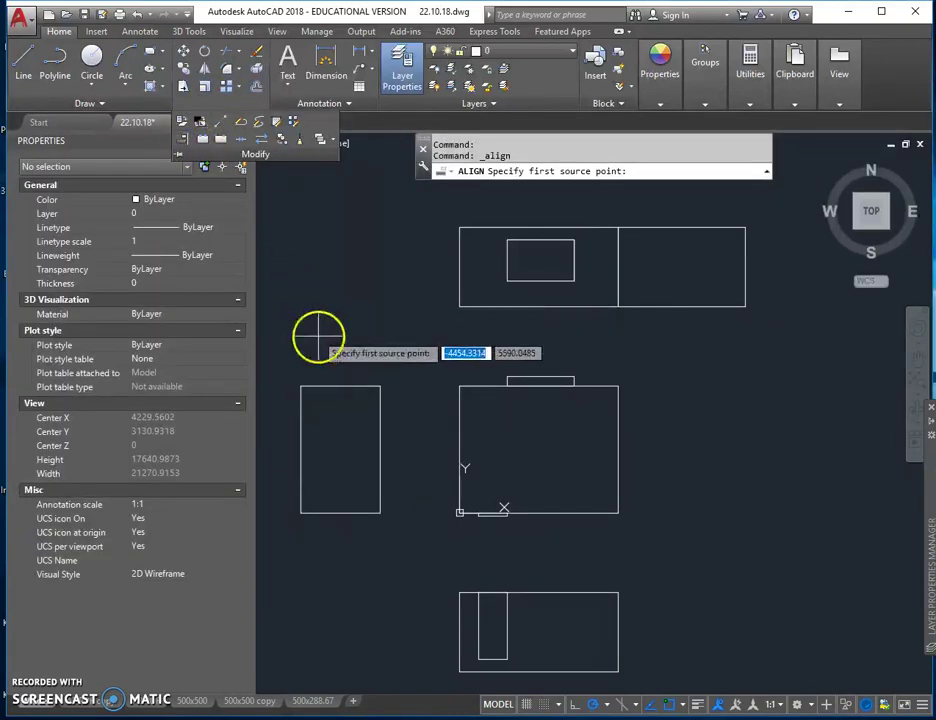
{"action": "left_click", "coordinate": [380, 385]}
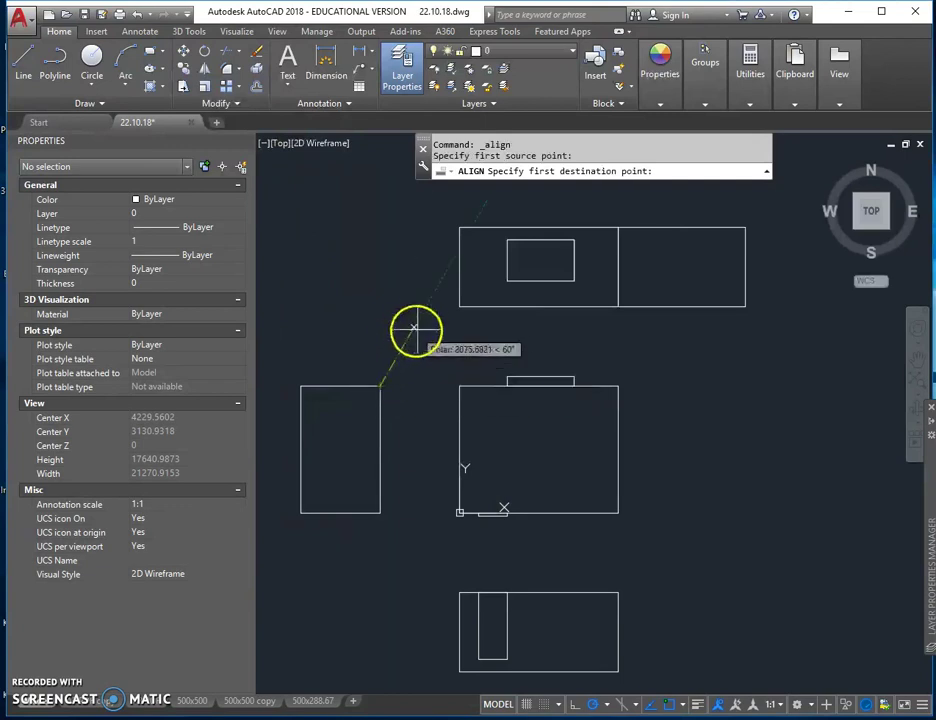
{"action": "left_click", "coordinate": [459, 307]}
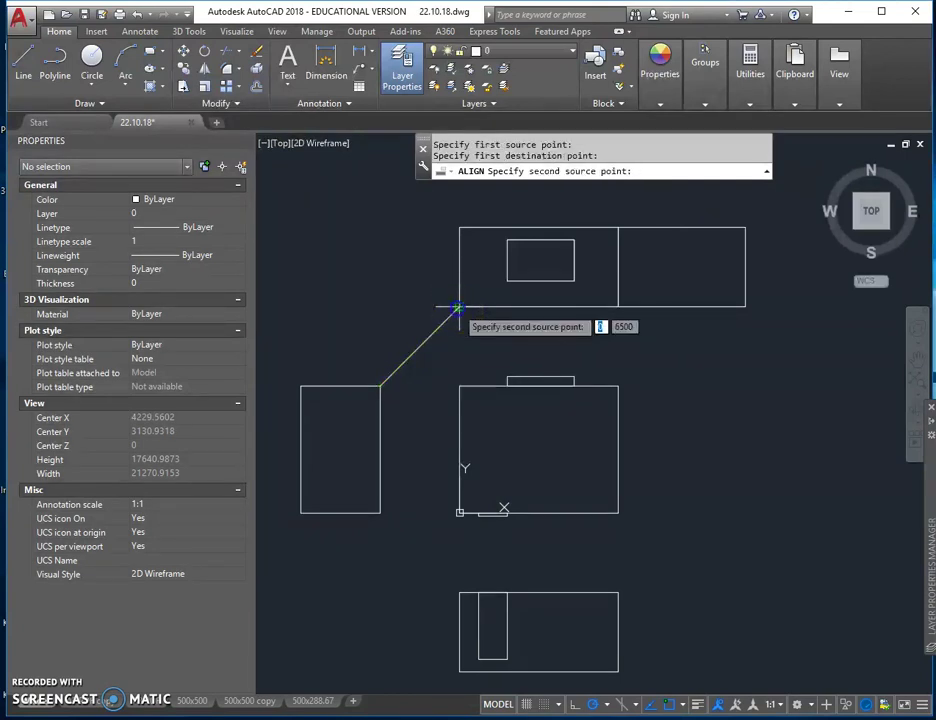
{"action": "left_click", "coordinate": [300, 385]}
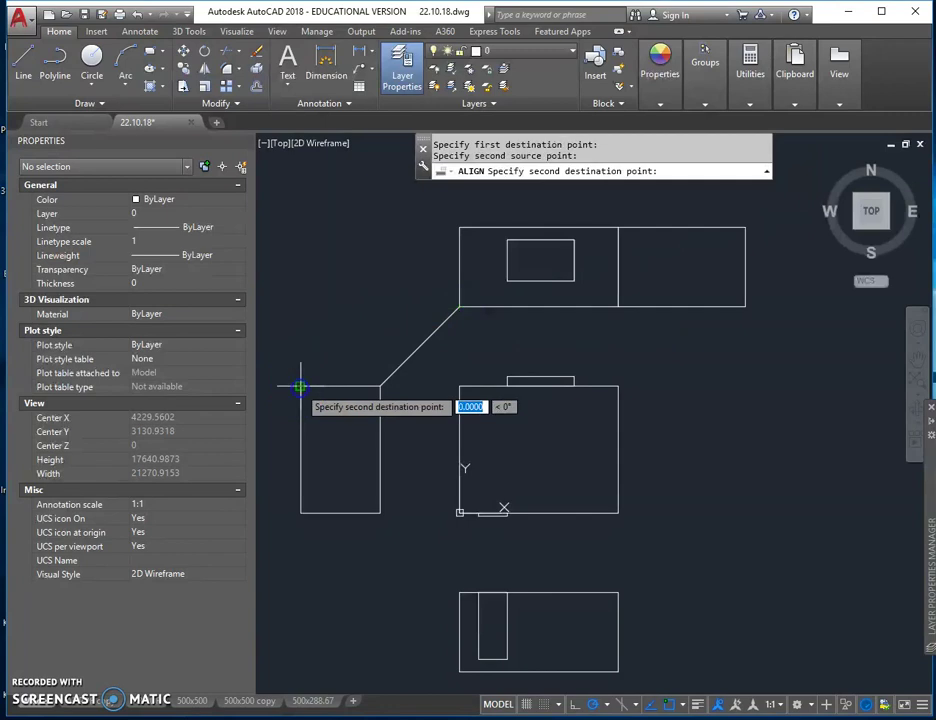
{"action": "left_click", "coordinate": [457, 229]}
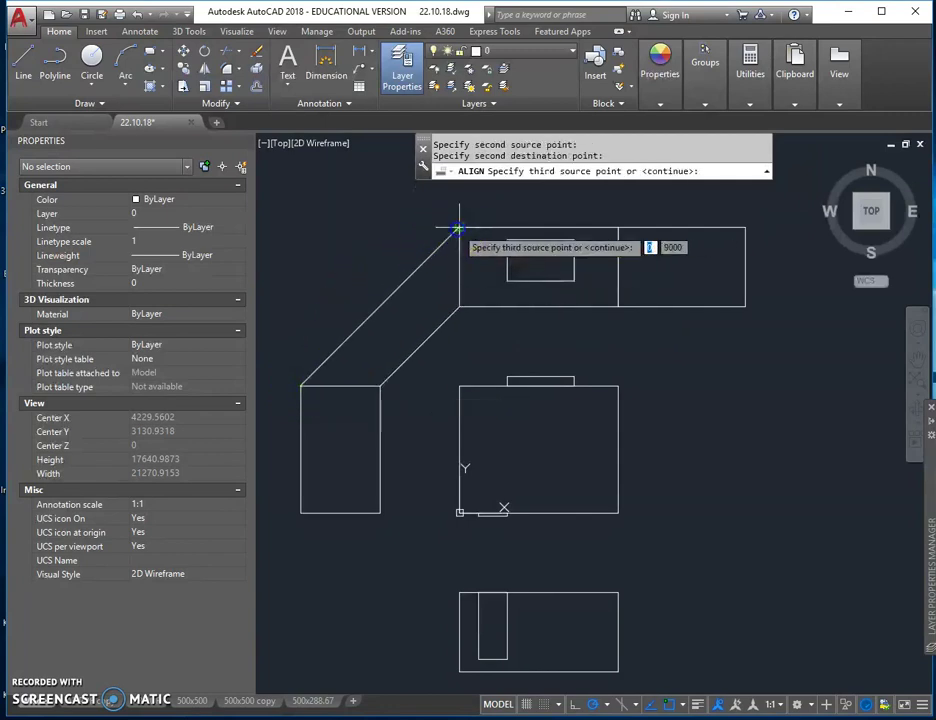
{"action": "key", "text": "Return"}
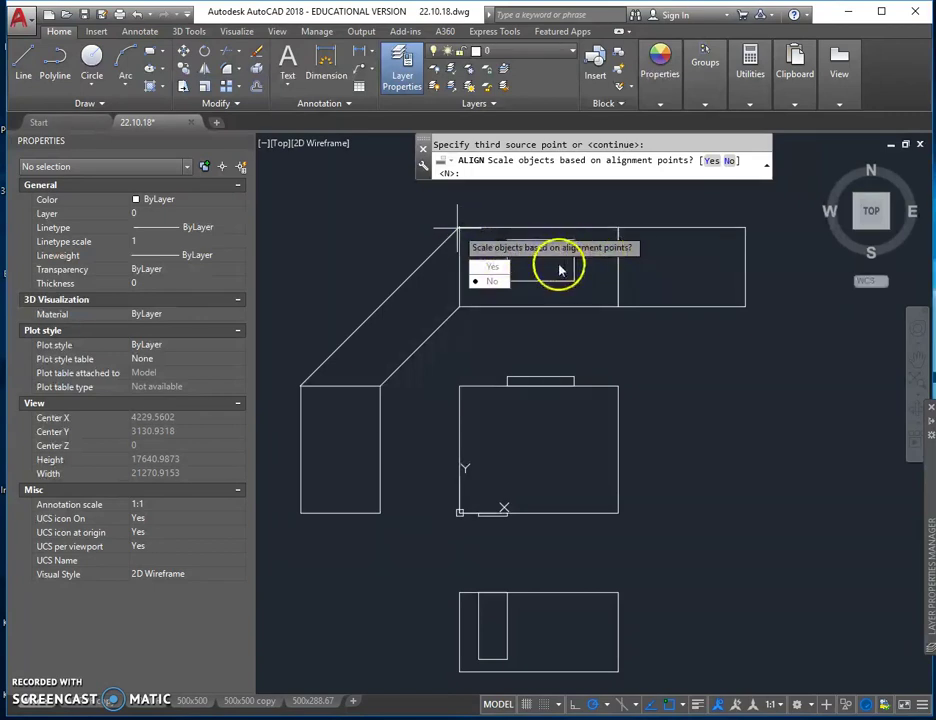
{"action": "left_click", "coordinate": [492, 282]}
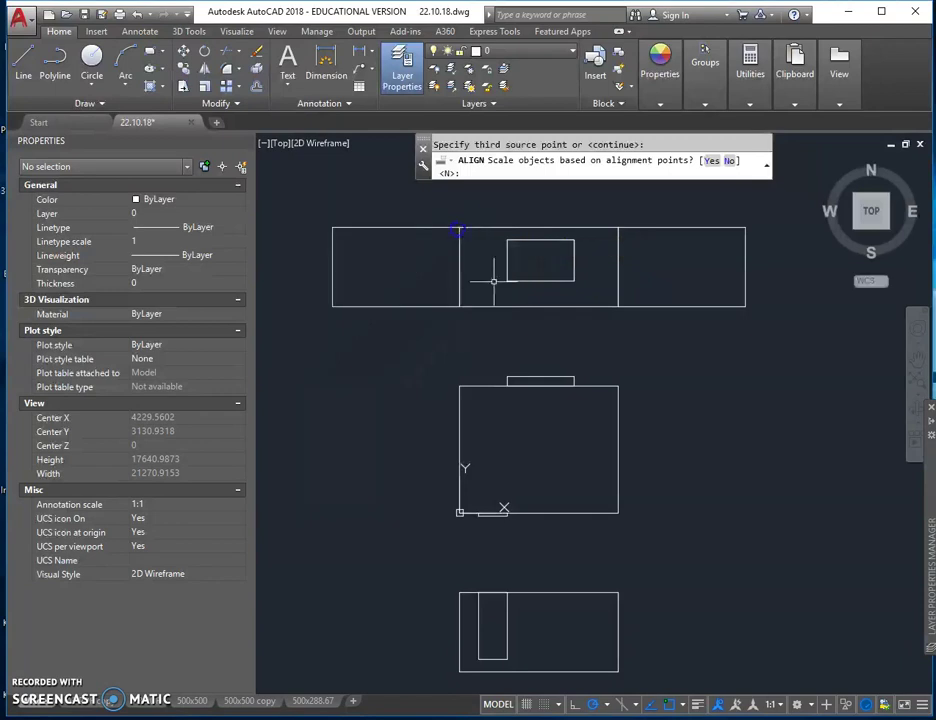
Step: Align the door wall elevation's right short edge to the right end of the elevation strip, flipping it upright without scaling
{"action": "scroll", "coordinate": [660, 446], "scroll_direction": "down", "scroll_amount": 3}
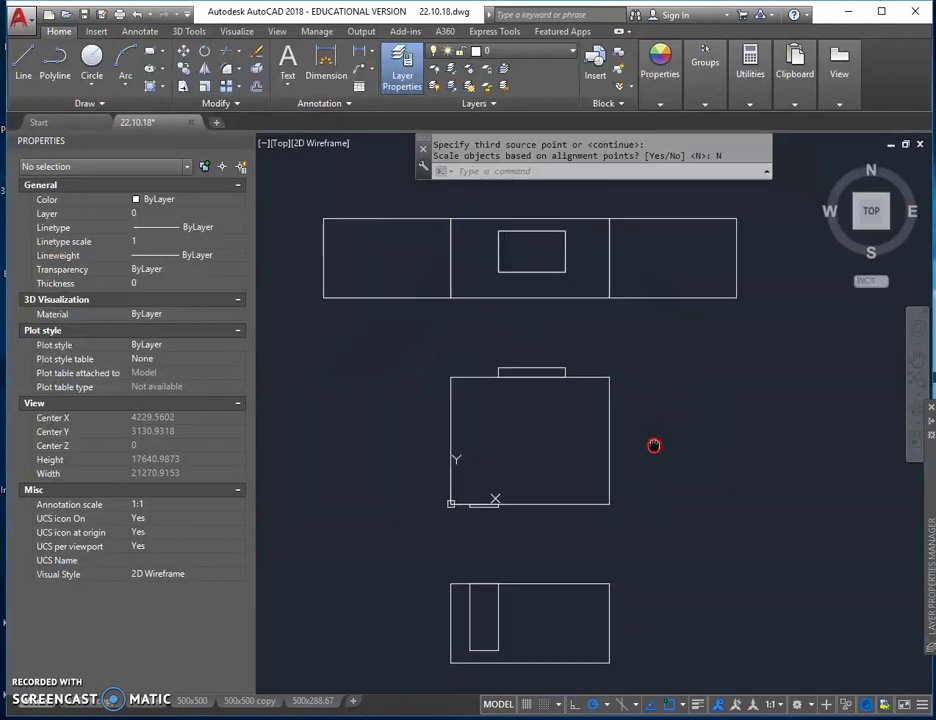
{"action": "left_click", "coordinate": [622, 577]}
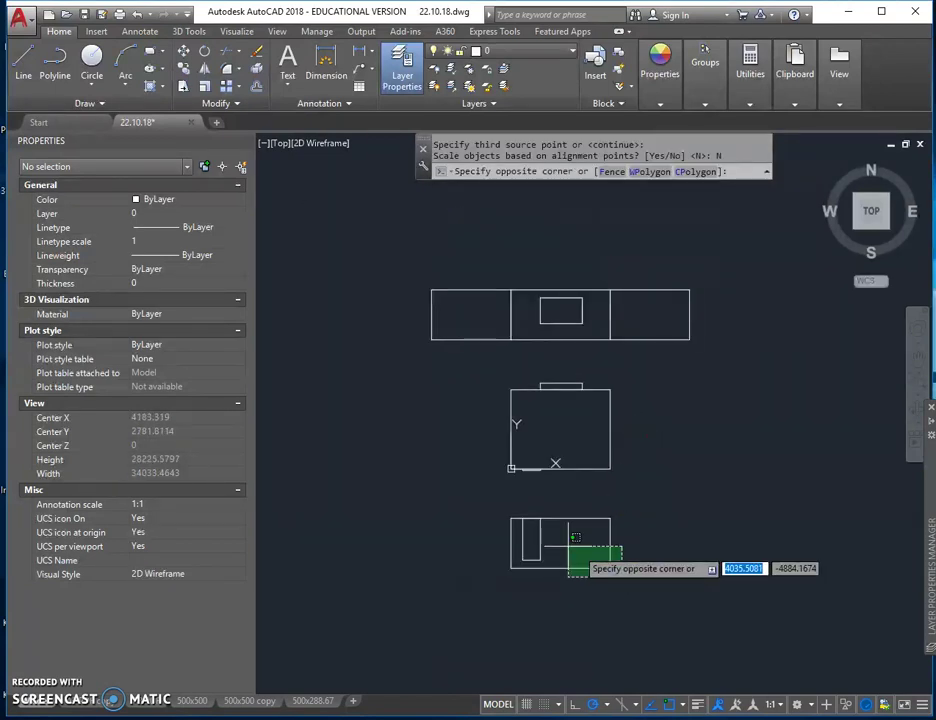
{"action": "left_click", "coordinate": [462, 500]}
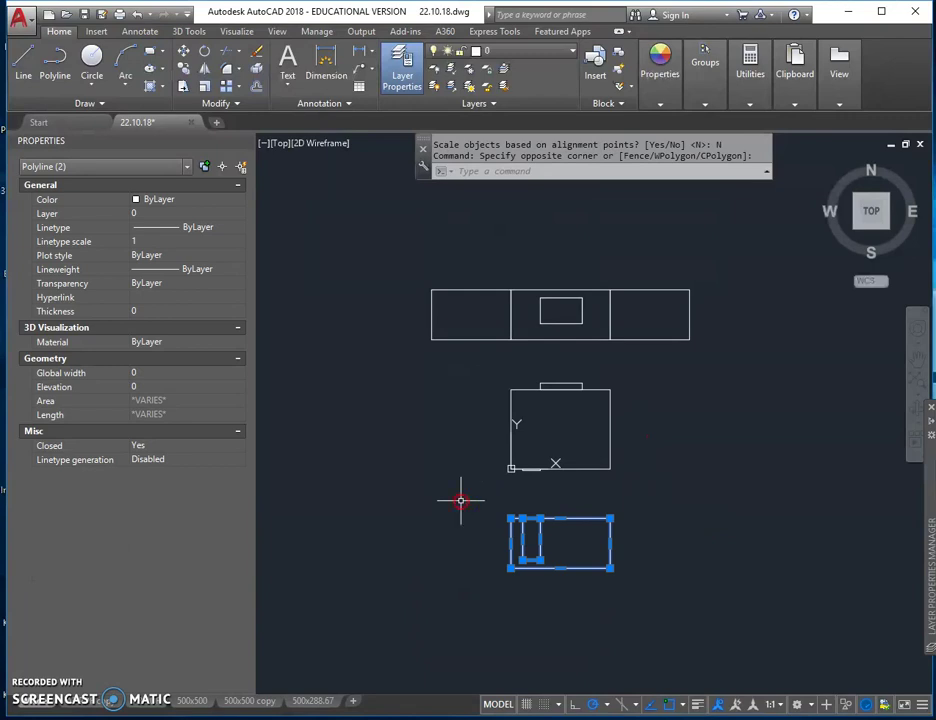
{"action": "right_click", "coordinate": [461, 500]}
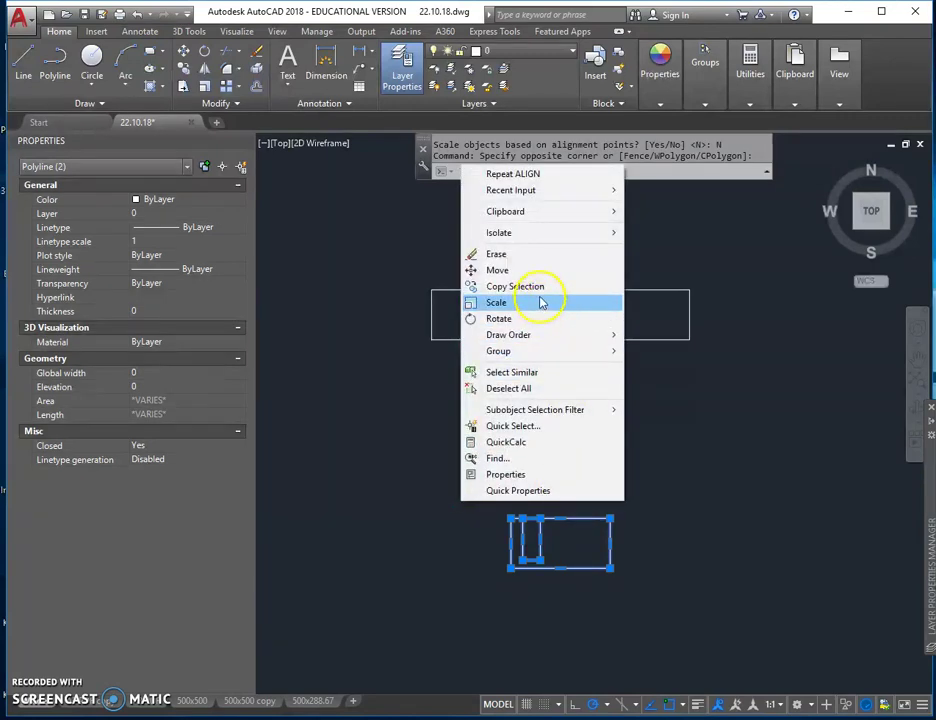
{"action": "left_click", "coordinate": [513, 173]}
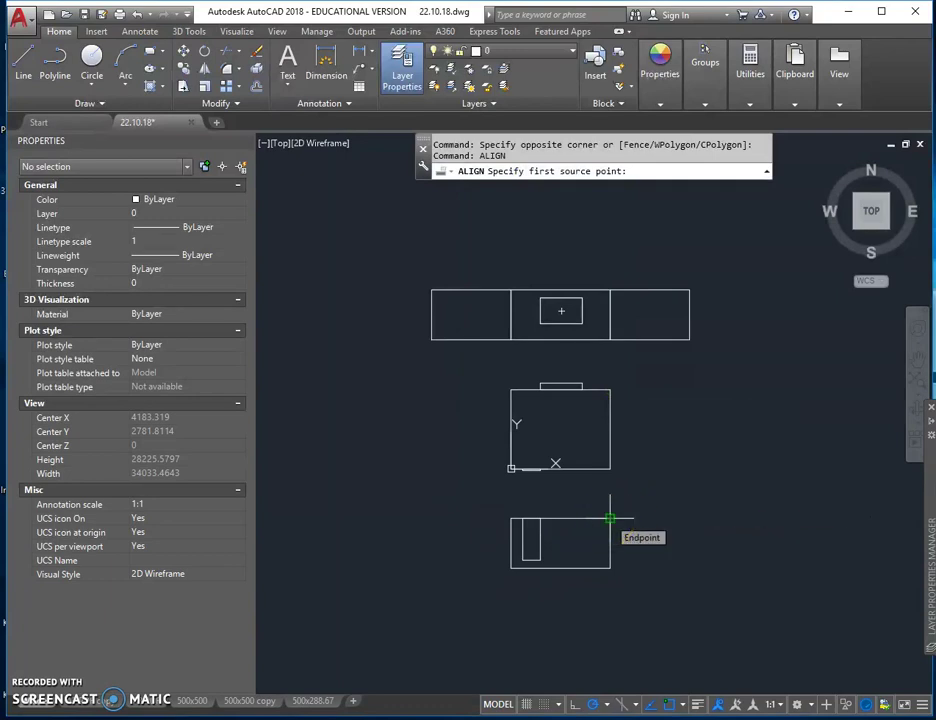
{"action": "left_click", "coordinate": [610, 518]}
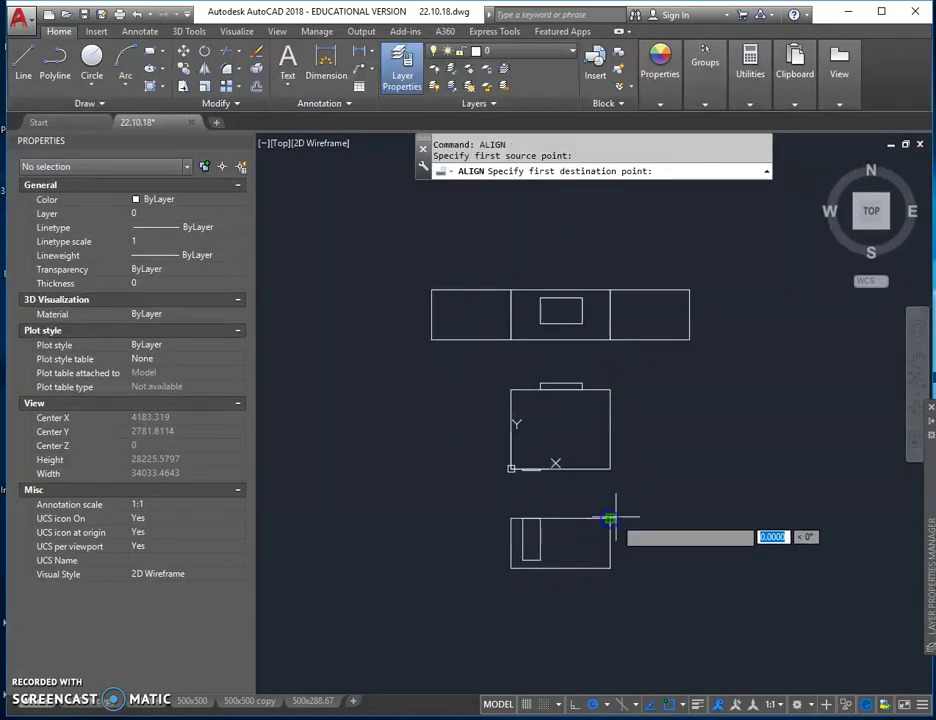
{"action": "left_click", "coordinate": [689, 340]}
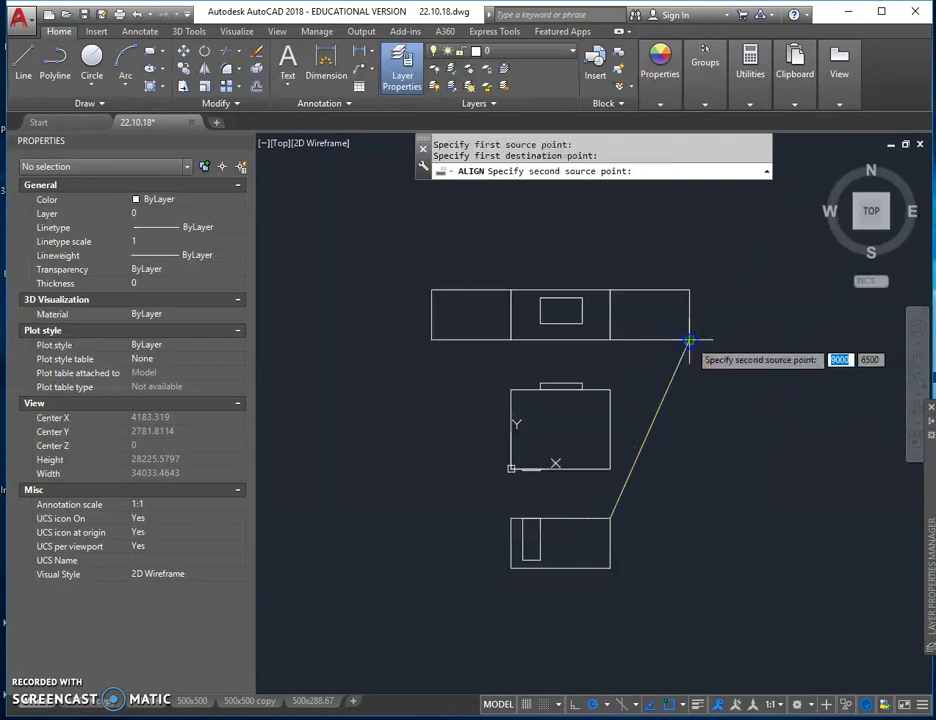
{"action": "left_click", "coordinate": [609, 568]}
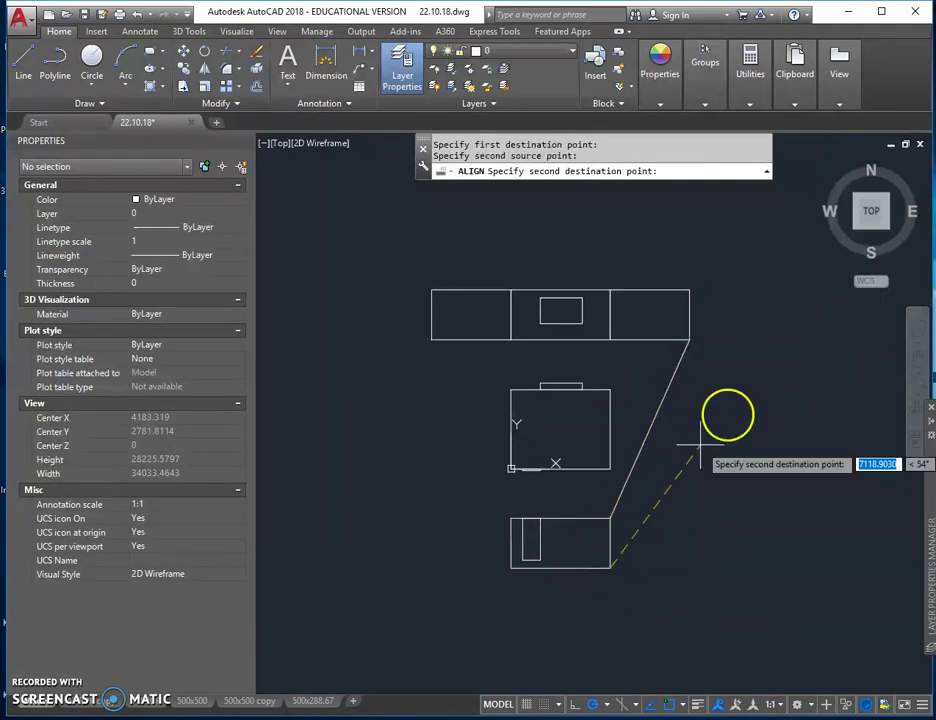
{"action": "left_click", "coordinate": [689, 290]}
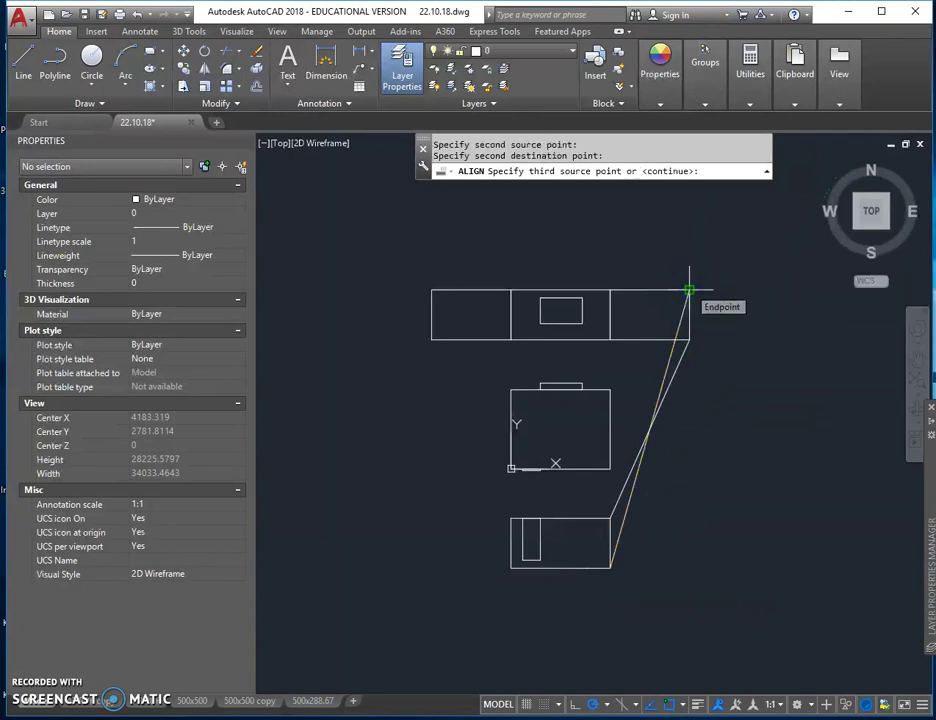
{"action": "key", "text": "Return"}
{"action": "key", "text": "Return"}
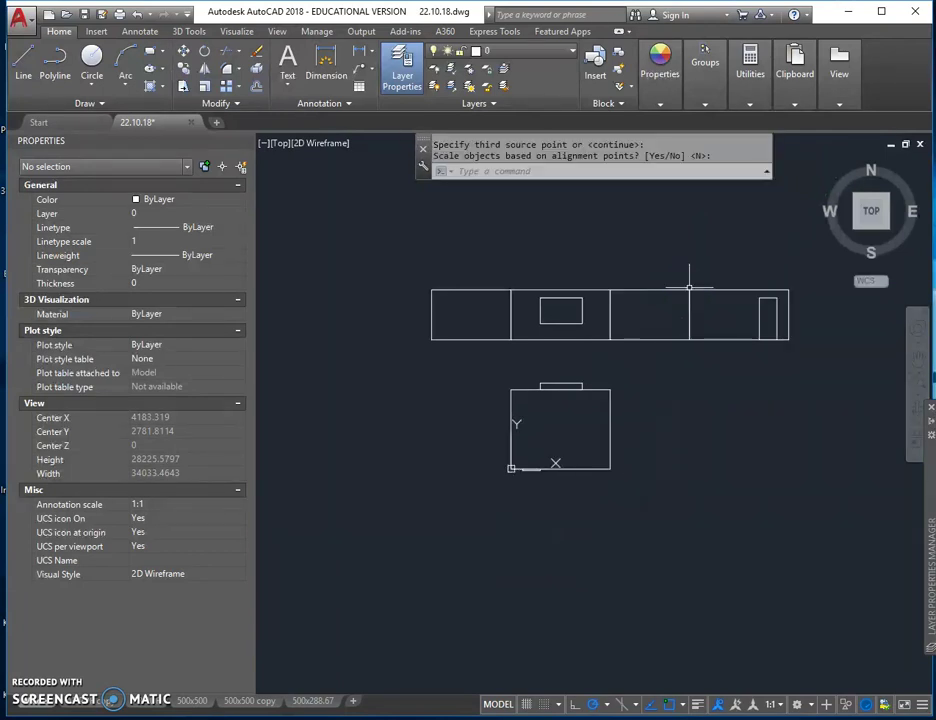
{"action": "scroll", "coordinate": [581, 310], "scroll_direction": "up", "scroll_amount": 2}
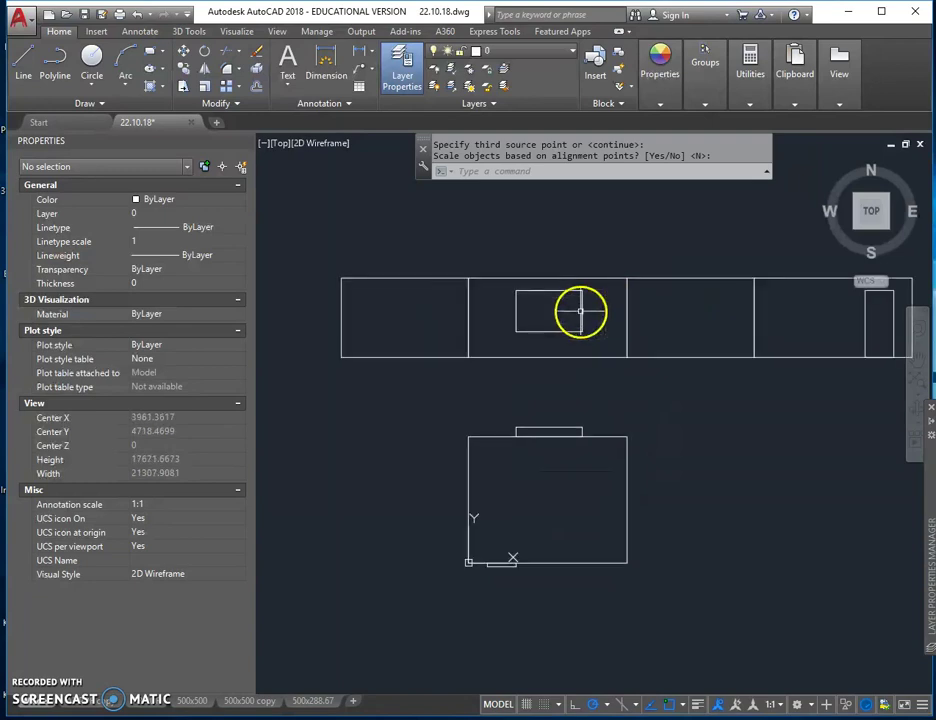
{"action": "middle_click_drag", "start_coordinate": [583, 312], "coordinate": [569, 382]}
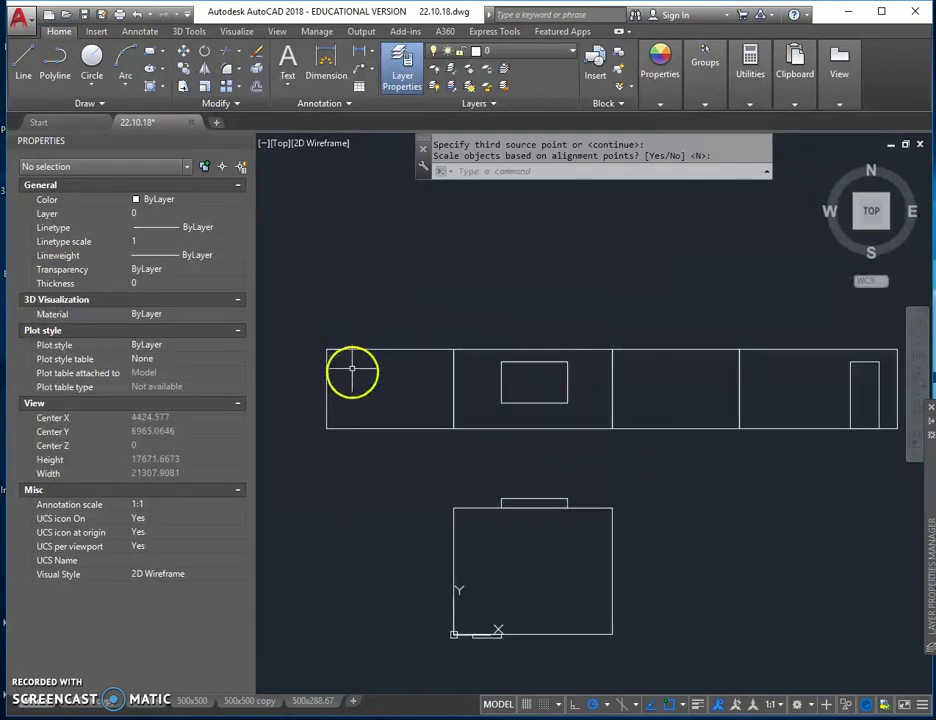
{"action": "scroll", "coordinate": [377, 378], "scroll_direction": "up", "scroll_amount": 2}
{"action": "scroll", "coordinate": [500, 383], "scroll_direction": "down", "scroll_amount": 2}
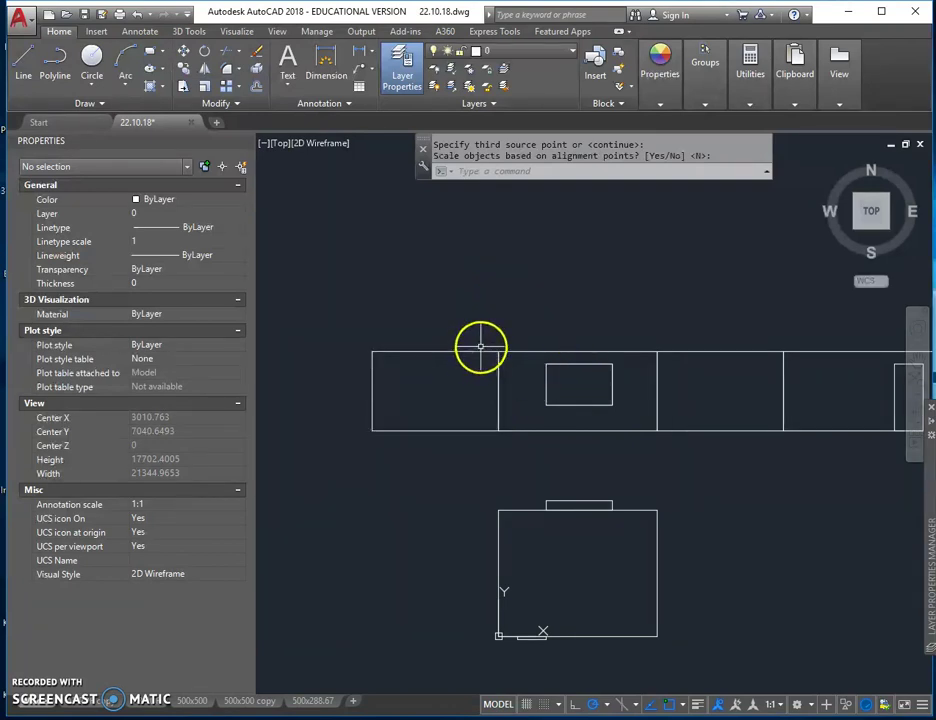
{"action": "scroll", "coordinate": [491, 340], "scroll_direction": "up", "scroll_amount": 2}
{"action": "middle_click_drag", "start_coordinate": [518, 338], "coordinate": [497, 309]}
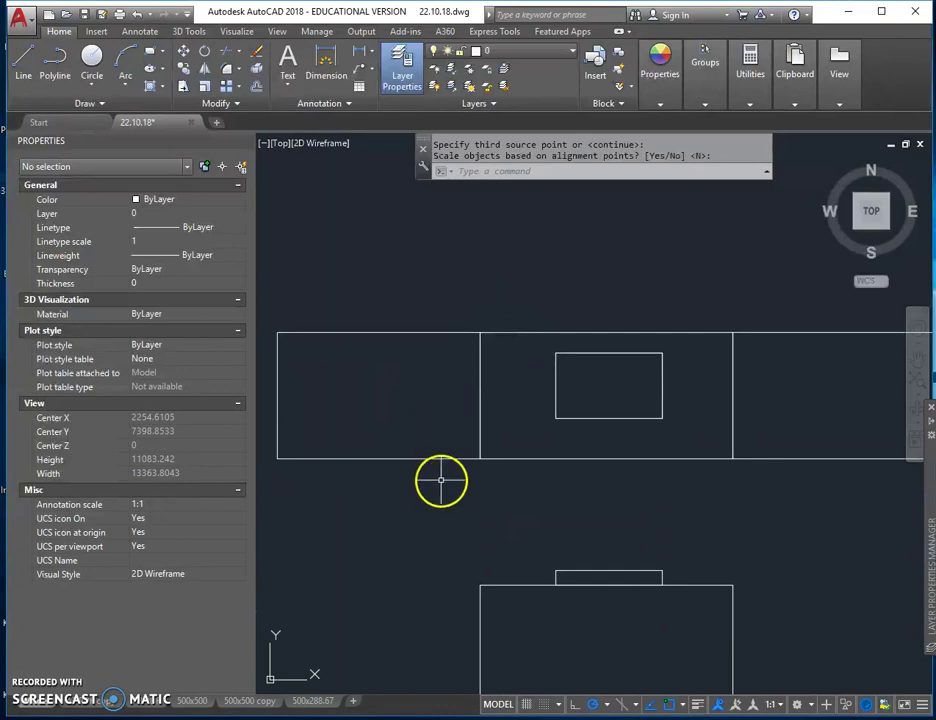
{"action": "scroll", "coordinate": [538, 446], "scroll_direction": "down", "scroll_amount": 2}
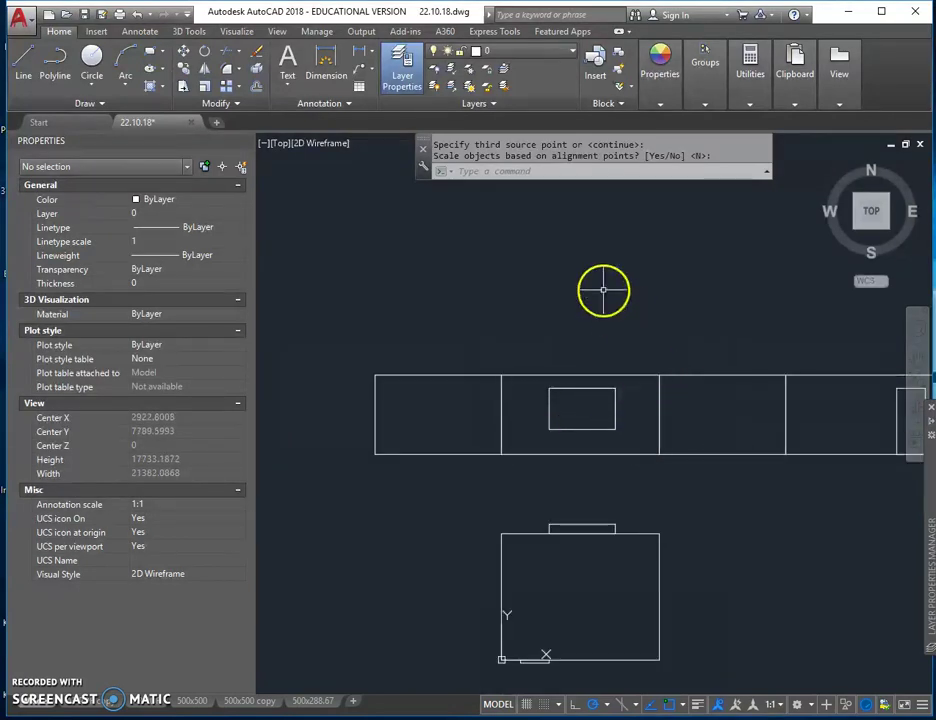
Step: Turn on the abi layer and erase the four nested red construction rectangles around the floor plan
{"action": "left_click", "coordinate": [574, 53]}
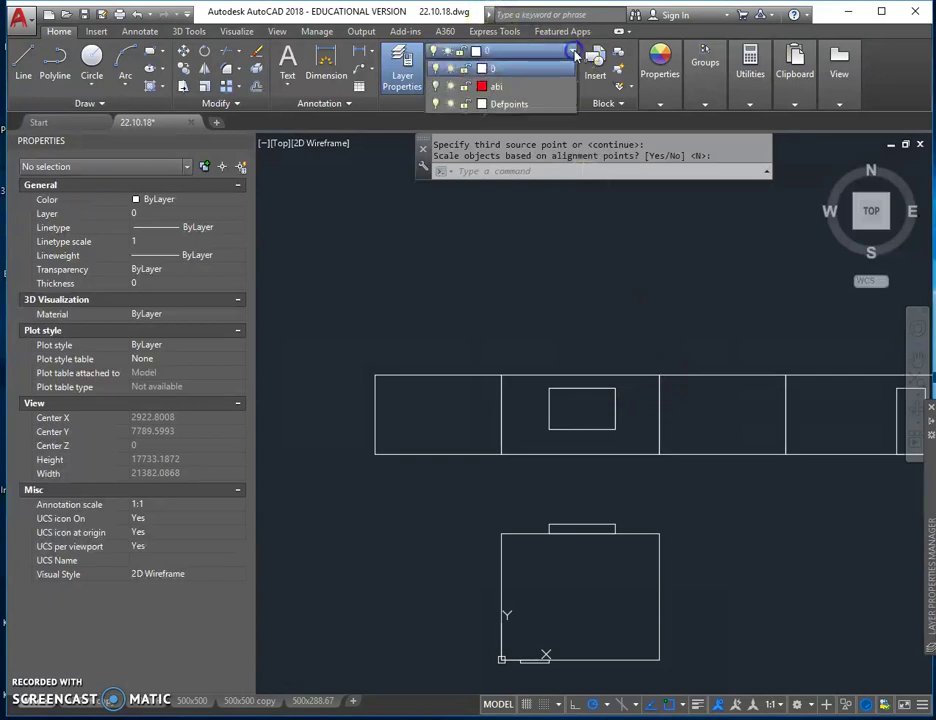
{"action": "left_click", "coordinate": [436, 88]}
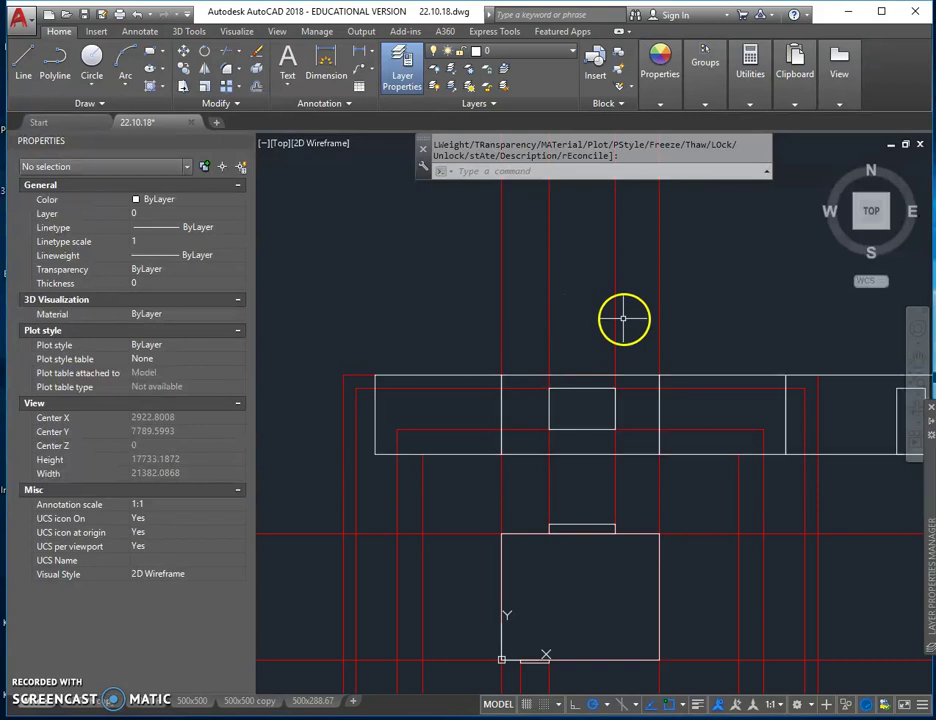
{"action": "scroll", "coordinate": [625, 300], "scroll_direction": "down", "scroll_amount": 3}
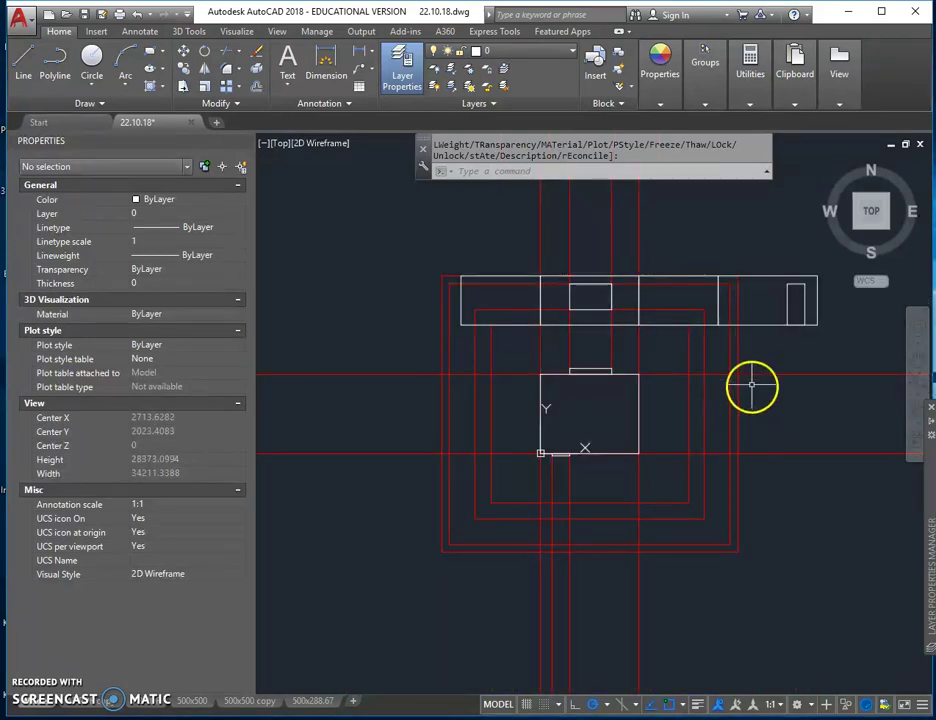
{"action": "left_click", "coordinate": [752, 351]}
{"action": "left_click", "coordinate": [671, 352]}
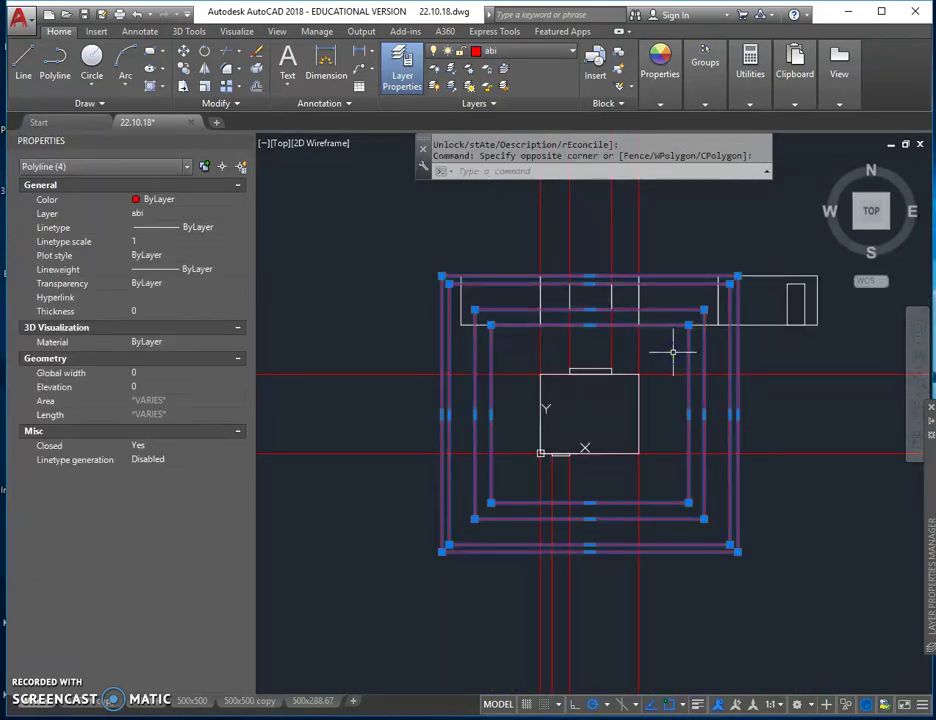
{"action": "key", "text": "Delete"}
Step: Erase the remaining red vertical and horizontal construction lines running through and below the floor plan
{"action": "left_click", "coordinate": [681, 348]}
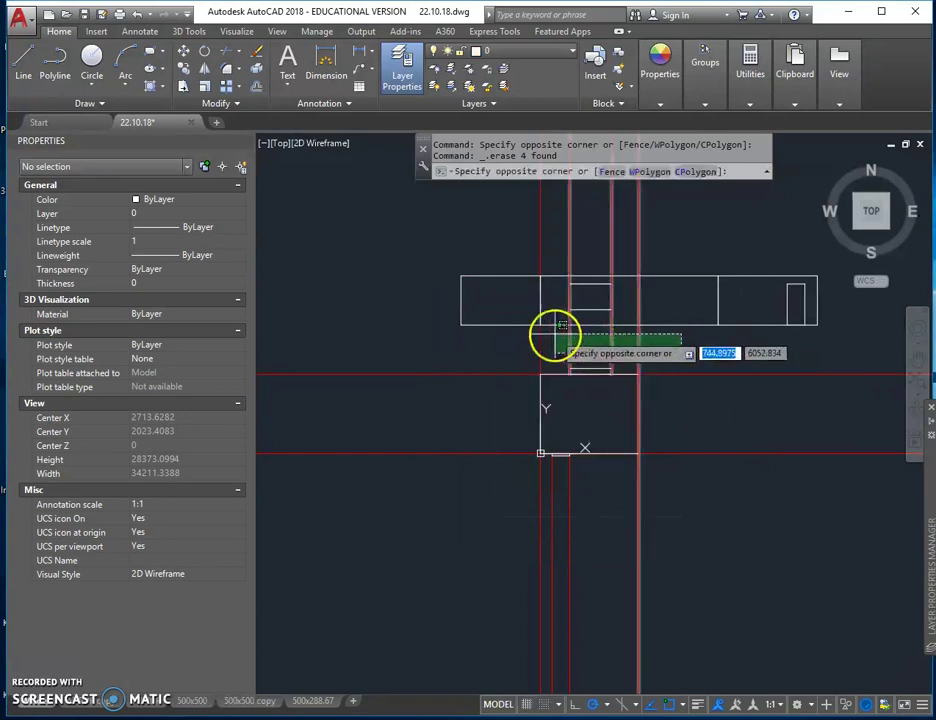
{"action": "left_click", "coordinate": [511, 342]}
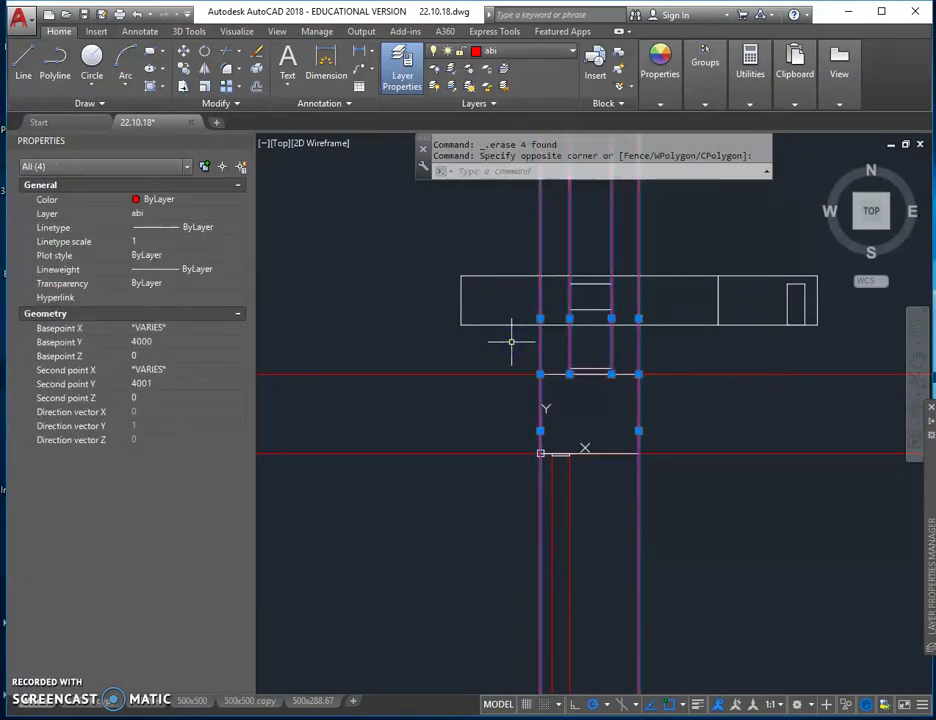
{"action": "key", "text": "Delete"}
{"action": "left_click", "coordinate": [606, 546]}
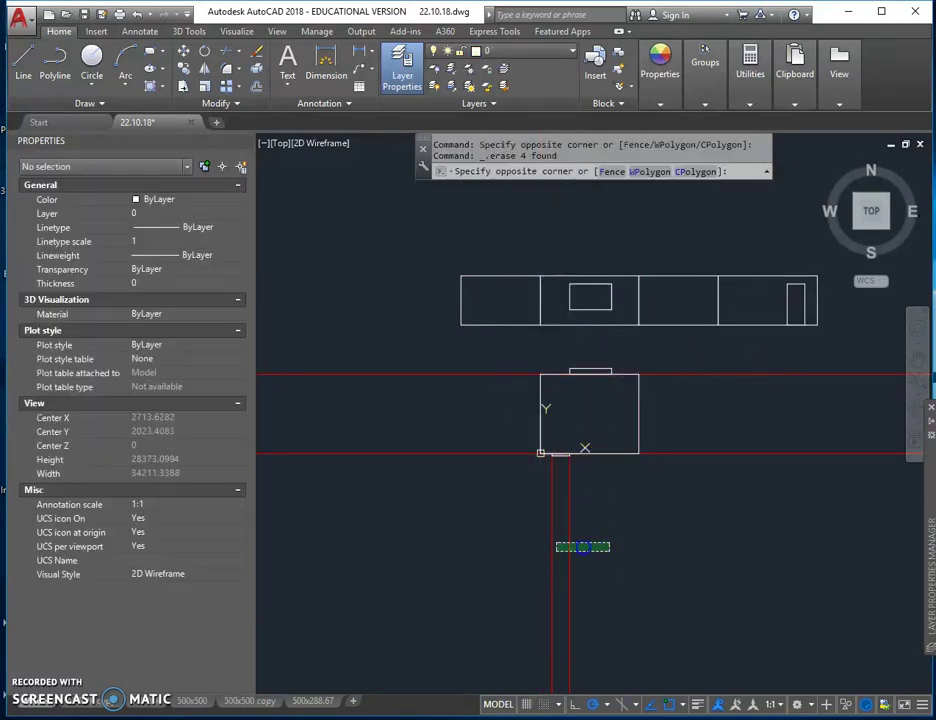
{"action": "left_click", "coordinate": [482, 540]}
{"action": "key", "text": "Delete"}
{"action": "left_click", "coordinate": [485, 548]}
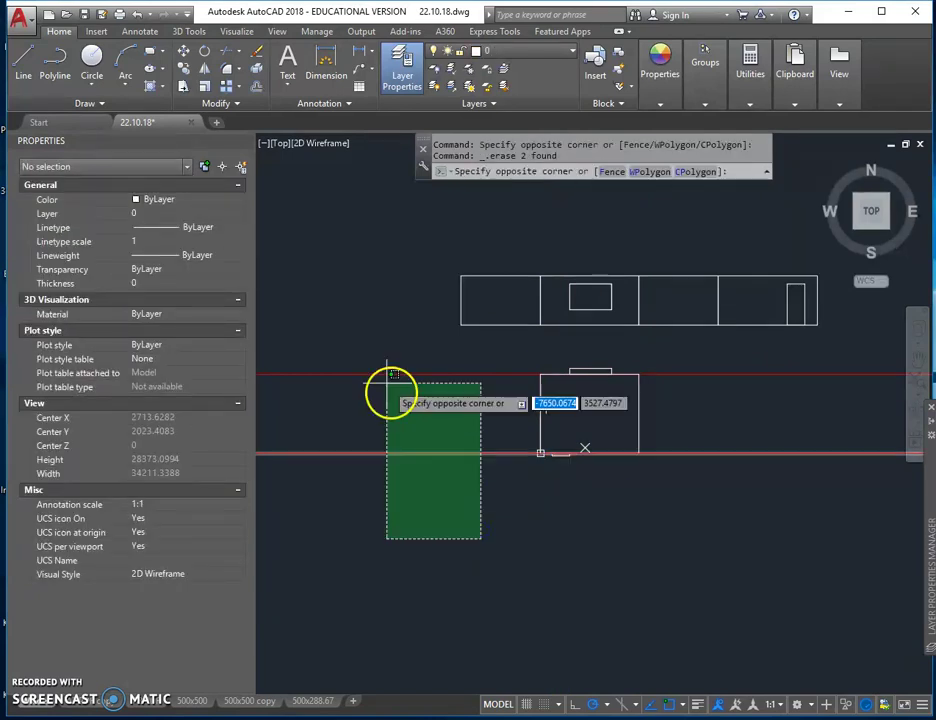
{"action": "left_click", "coordinate": [378, 358]}
{"action": "key", "text": "Delete"}
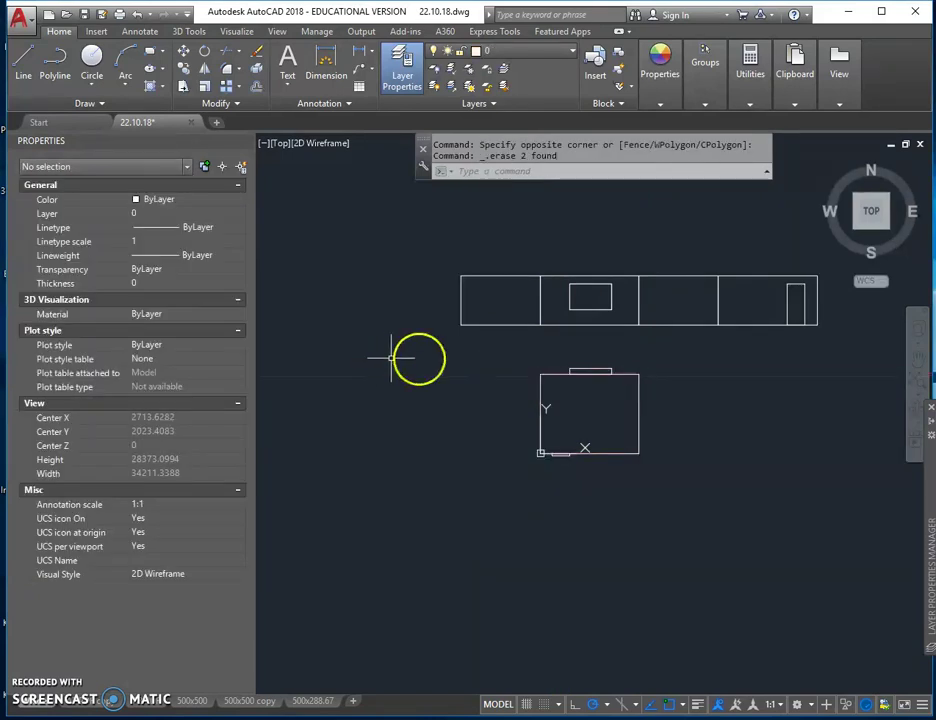
Step: Draw a wavy seven-point fit spline across all four wall elevations, from the strip's left edge to its right edge
{"action": "scroll", "coordinate": [616, 284], "scroll_direction": "up", "scroll_amount": 3}
{"action": "scroll", "coordinate": [512, 274], "scroll_direction": "down", "scroll_amount": 2}
{"action": "middle_click_drag", "start_coordinate": [512, 274], "coordinate": [487, 336]}
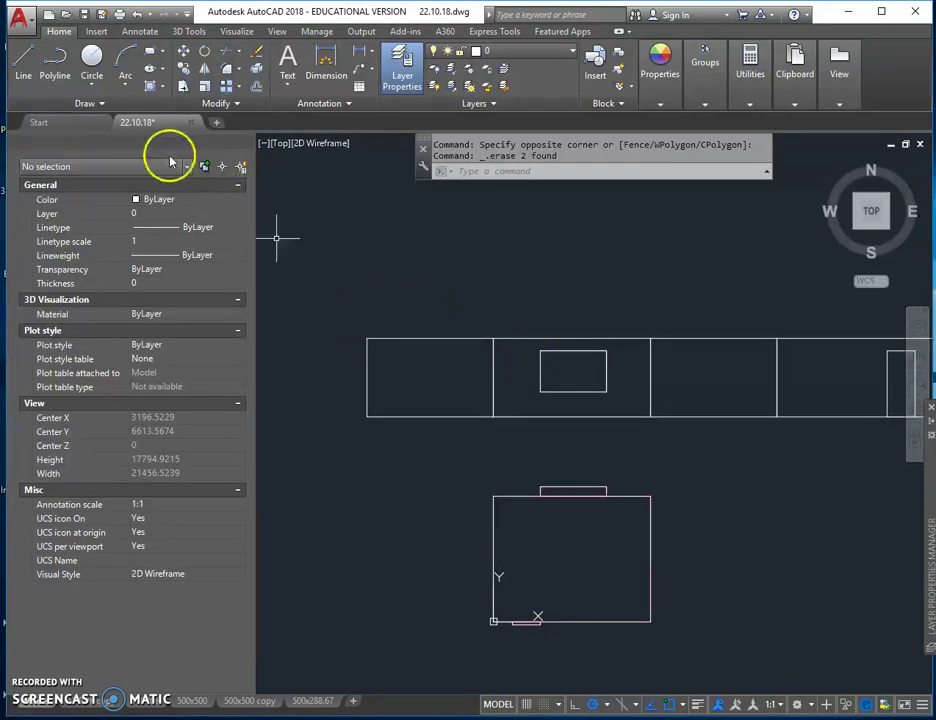
{"action": "left_click", "coordinate": [90, 104]}
{"action": "left_click", "coordinate": [22, 128]}
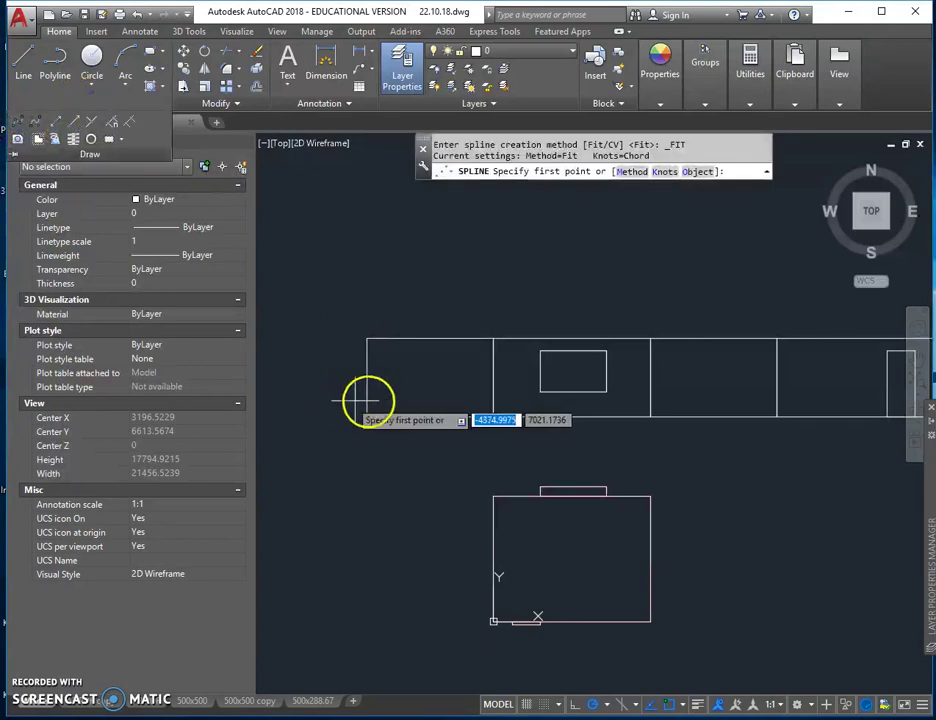
{"action": "left_click", "coordinate": [367, 397]}
{"action": "left_click", "coordinate": [415, 386]}
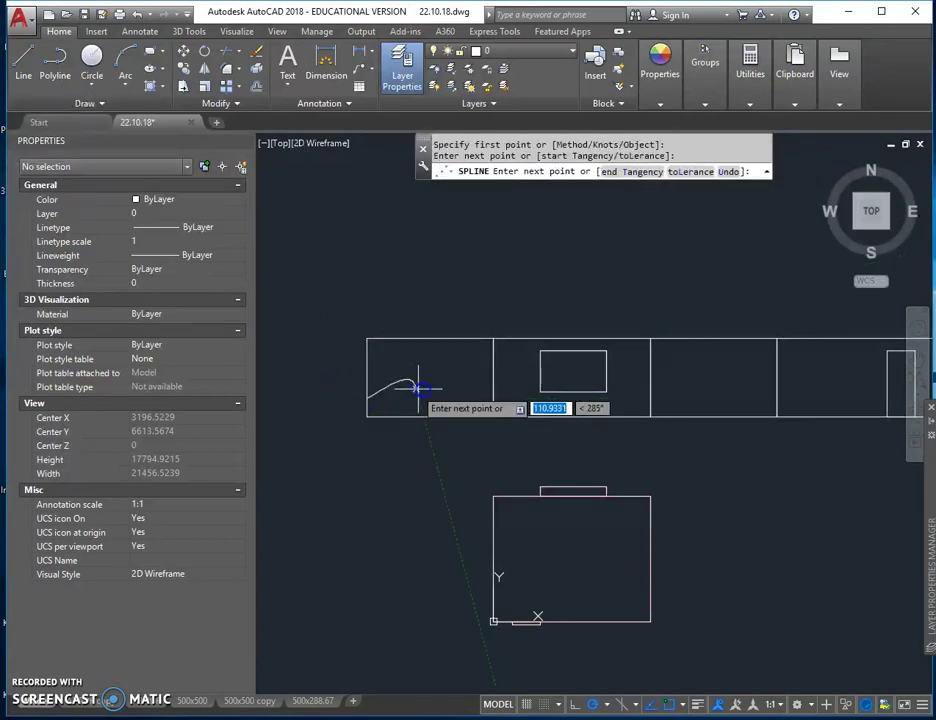
{"action": "left_click", "coordinate": [464, 399]}
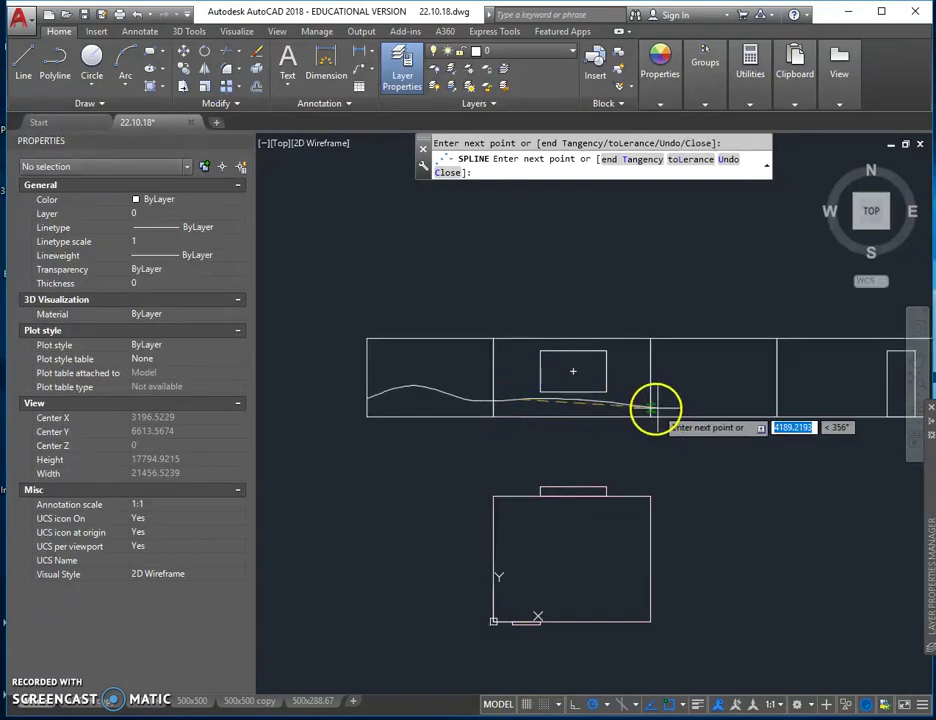
{"action": "scroll", "coordinate": [631, 410], "scroll_direction": "up", "scroll_amount": 4}
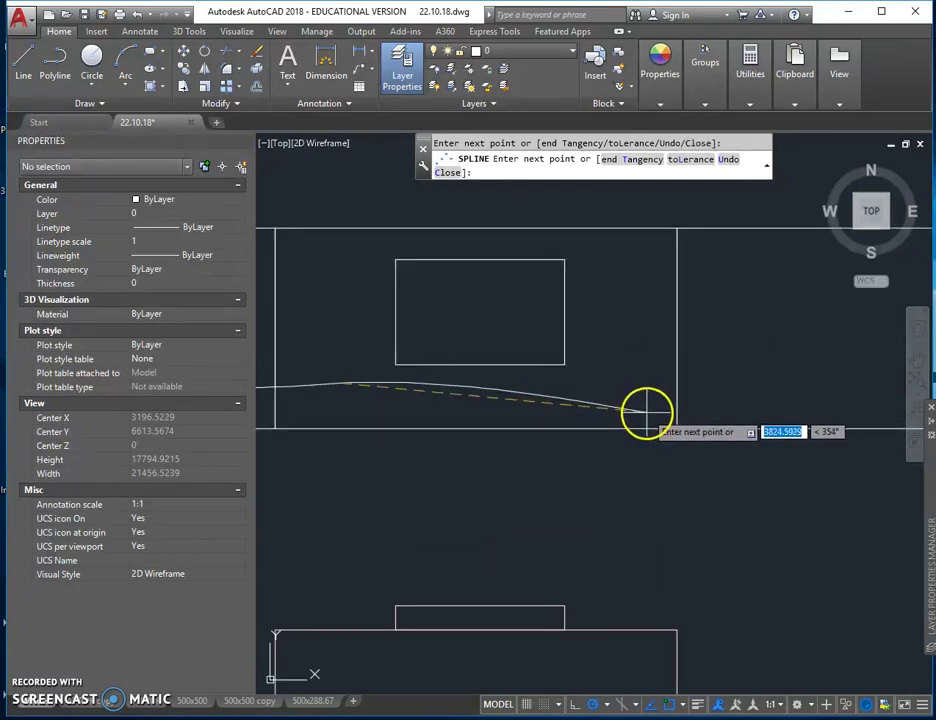
{"action": "scroll", "coordinate": [679, 428], "scroll_direction": "down", "scroll_amount": 5}
{"action": "left_click", "coordinate": [744, 396]}
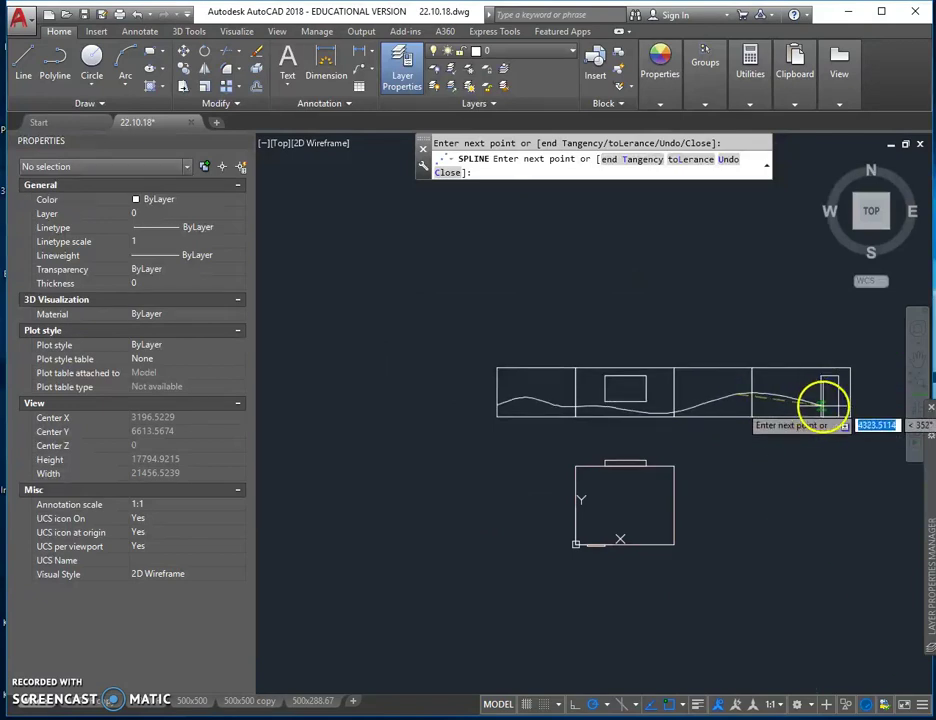
{"action": "left_click", "coordinate": [849, 408]}
{"action": "right_click", "coordinate": [838, 410]}
{"action": "left_click", "coordinate": [850, 421]}
Step: Move the wavy spline to the abi layer and make that layer current
{"action": "left_click", "coordinate": [740, 396]}
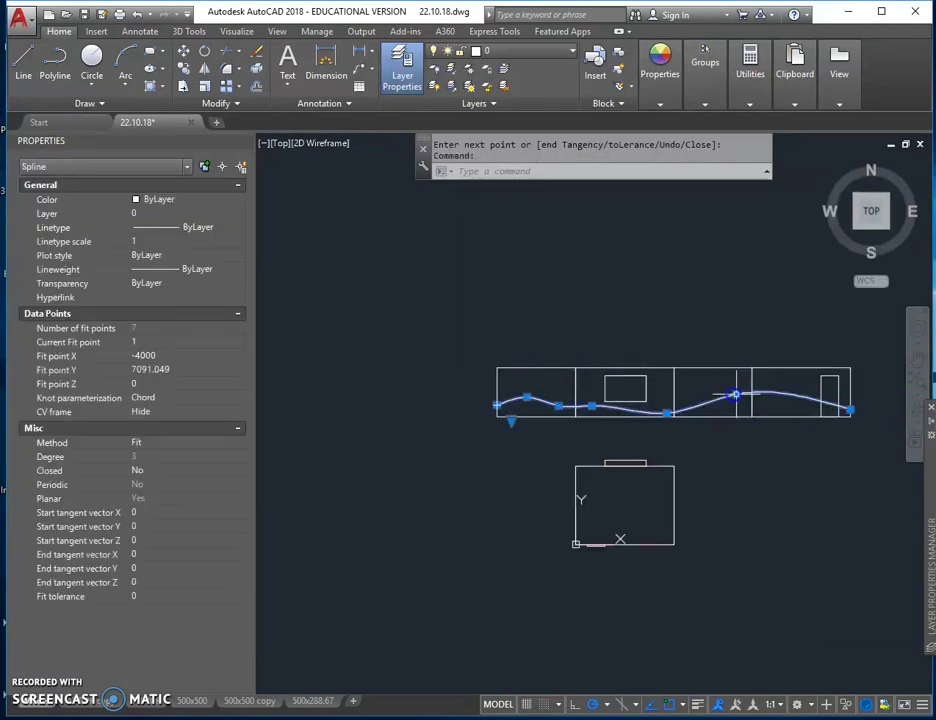
{"action": "left_click", "coordinate": [574, 51]}
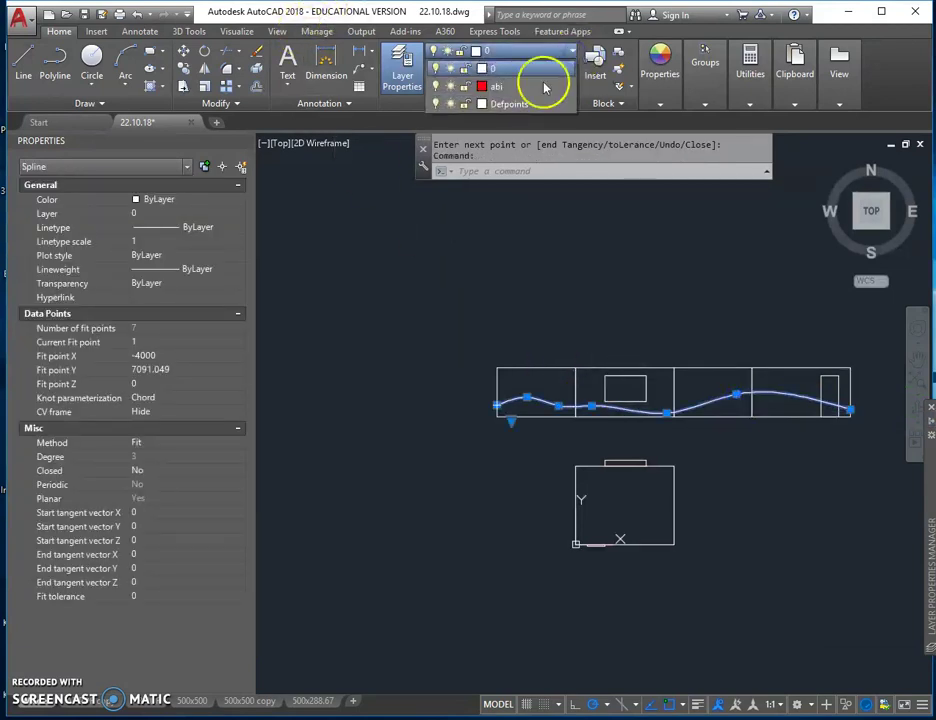
{"action": "left_click", "coordinate": [488, 157]}
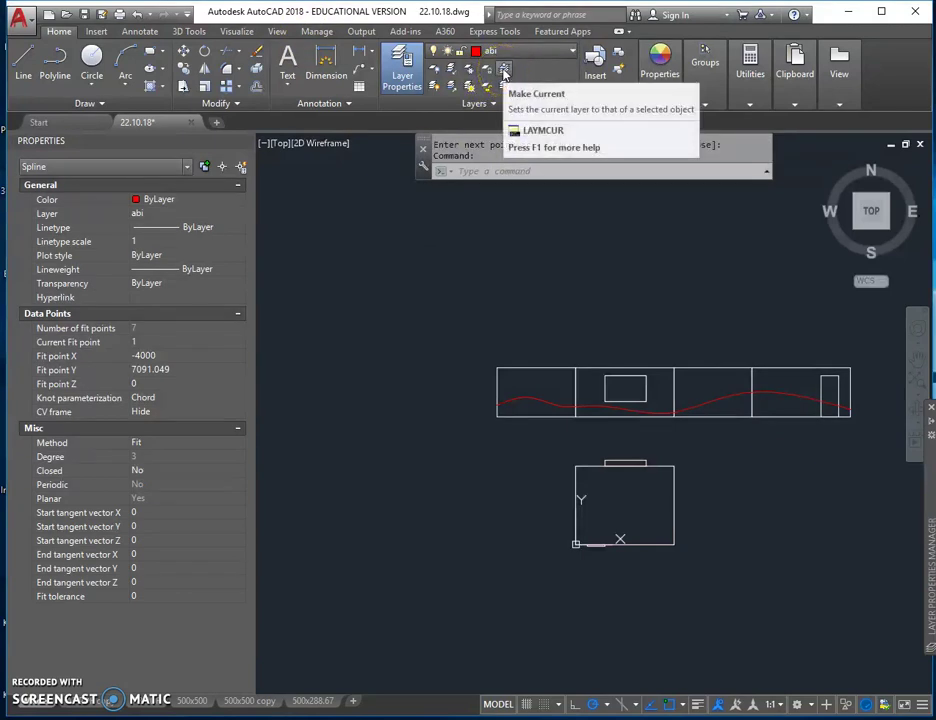
{"action": "left_click", "coordinate": [505, 72]}
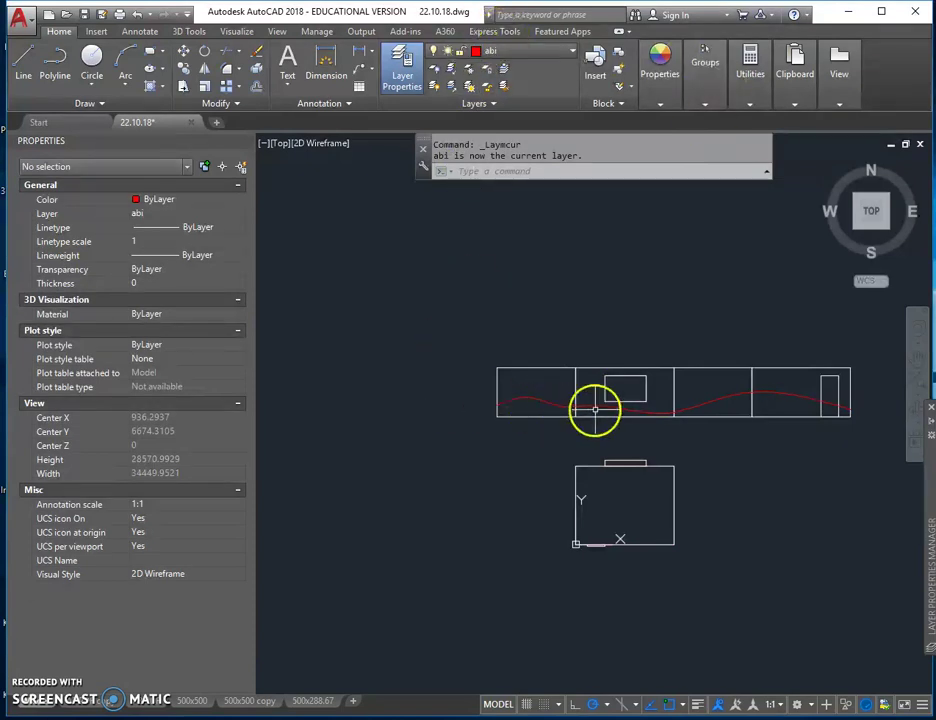
Step: Raise the spline's fit point just before the window on the second wall elevation to deepen the wave
{"action": "scroll", "coordinate": [639, 409], "scroll_direction": "up", "scroll_amount": 4}
{"action": "left_click", "coordinate": [551, 397]}
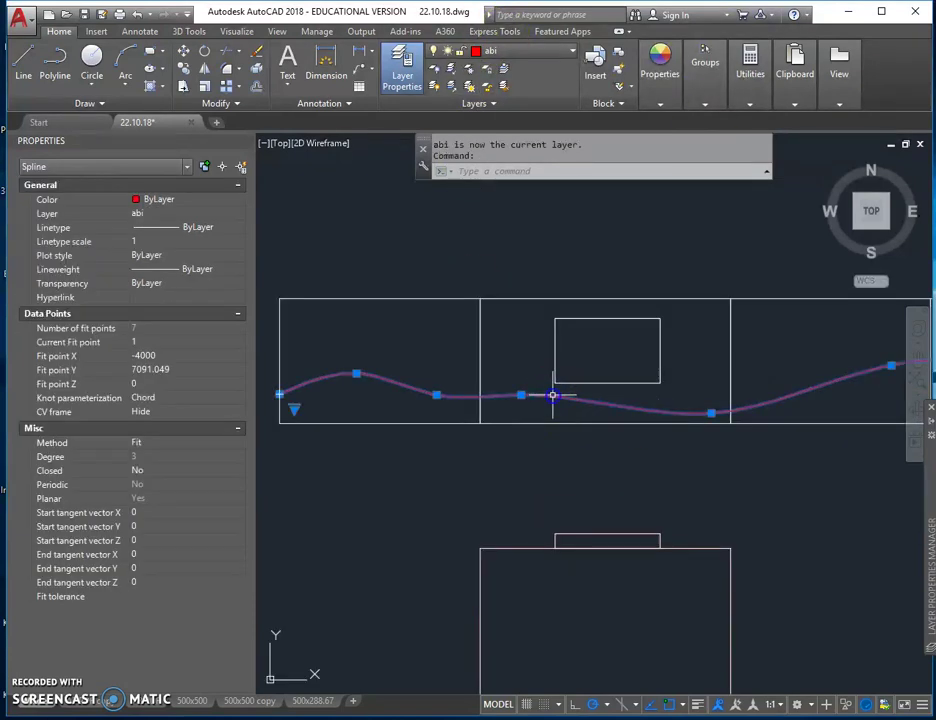
{"action": "left_click", "coordinate": [521, 395]}
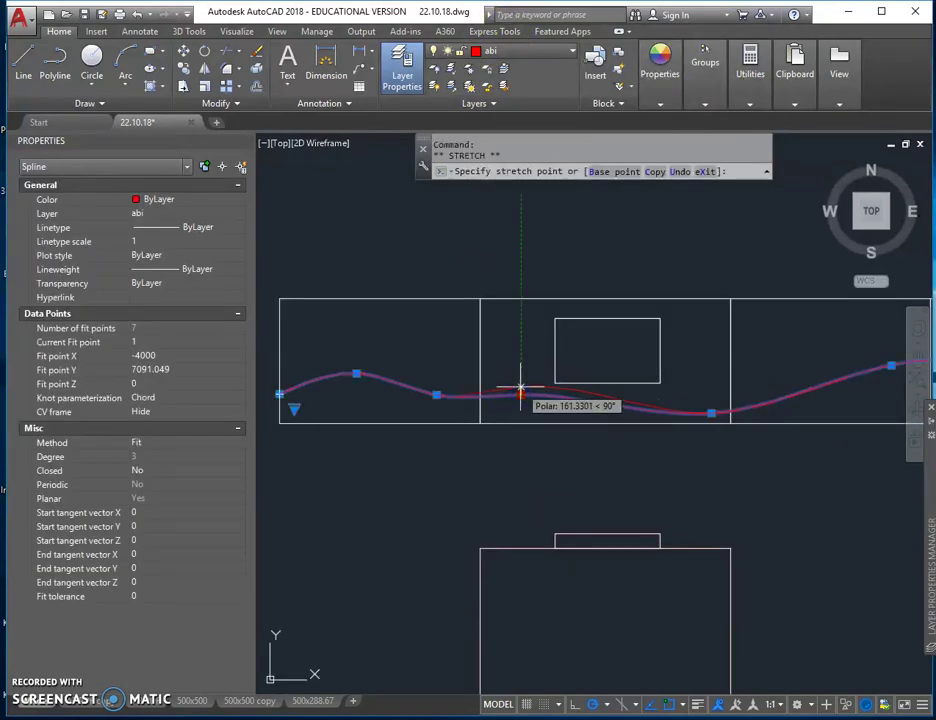
{"action": "left_click", "coordinate": [519, 377]}
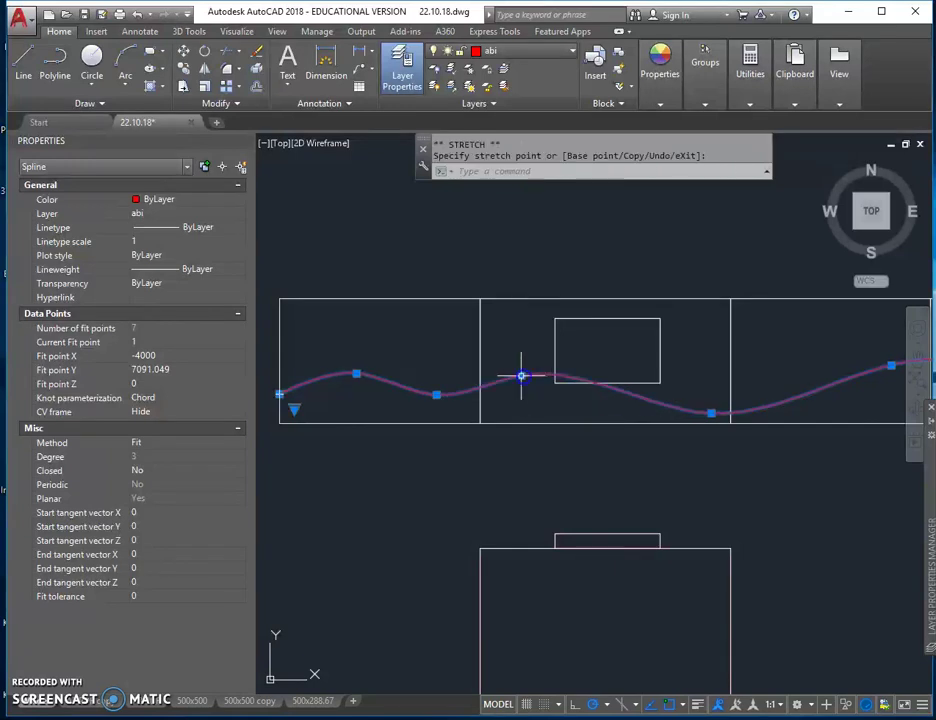
{"action": "scroll", "coordinate": [656, 437], "scroll_direction": "down", "scroll_amount": 3}
{"action": "scroll", "coordinate": [810, 476], "scroll_direction": "up", "scroll_amount": 1}
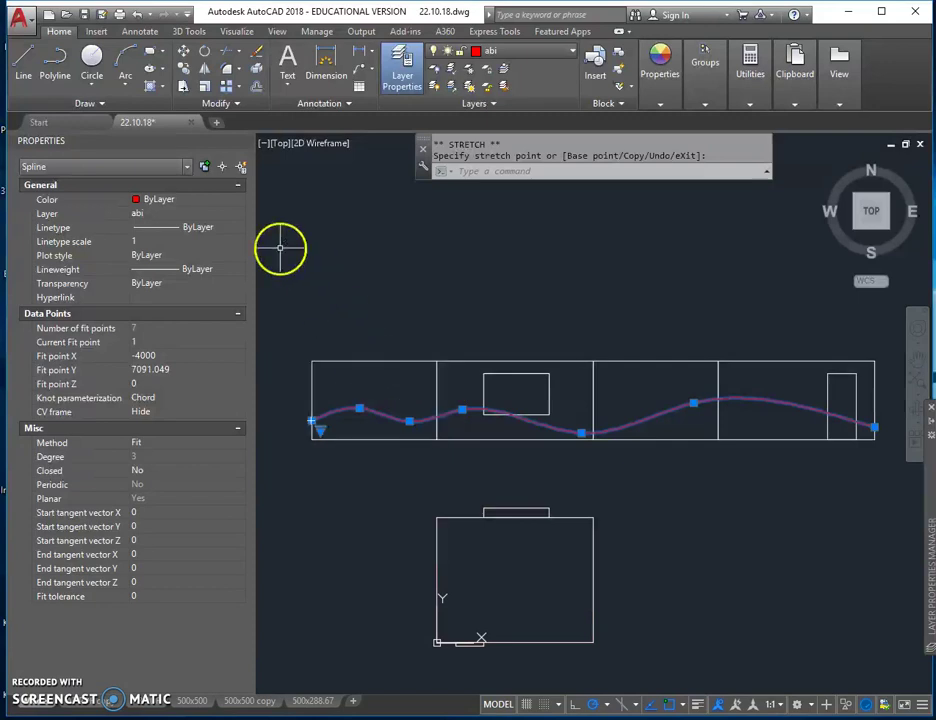
Step: Draw a circle about 613 in radius over the spline on the third wall and one about 179 in radius on the fourth wall
{"action": "left_click", "coordinate": [91, 57]}
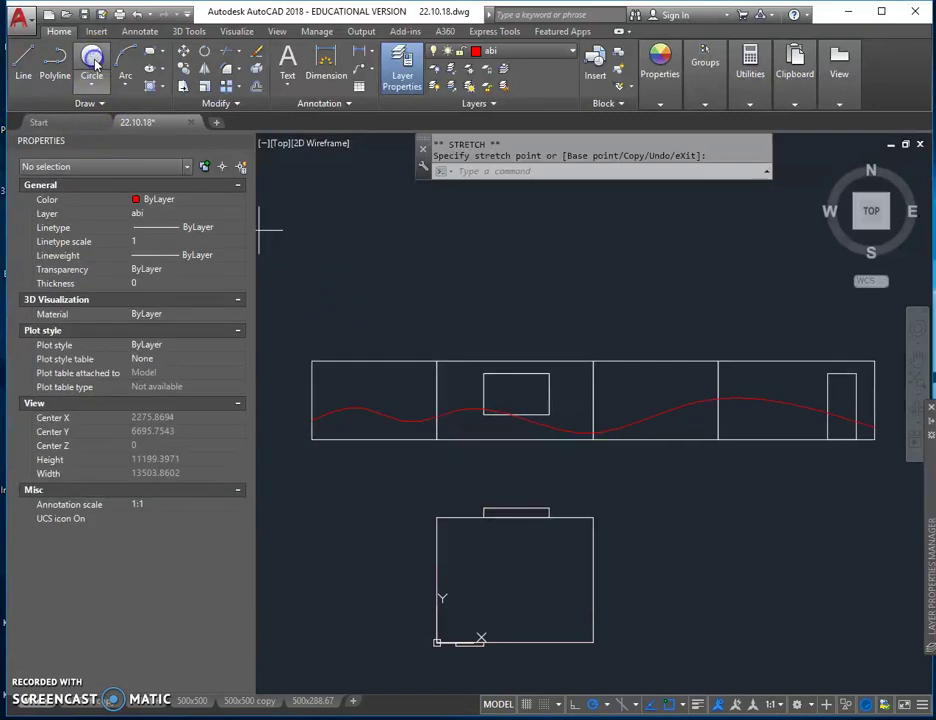
{"action": "left_click", "coordinate": [667, 402]}
{"action": "left_click", "coordinate": [668, 379]}
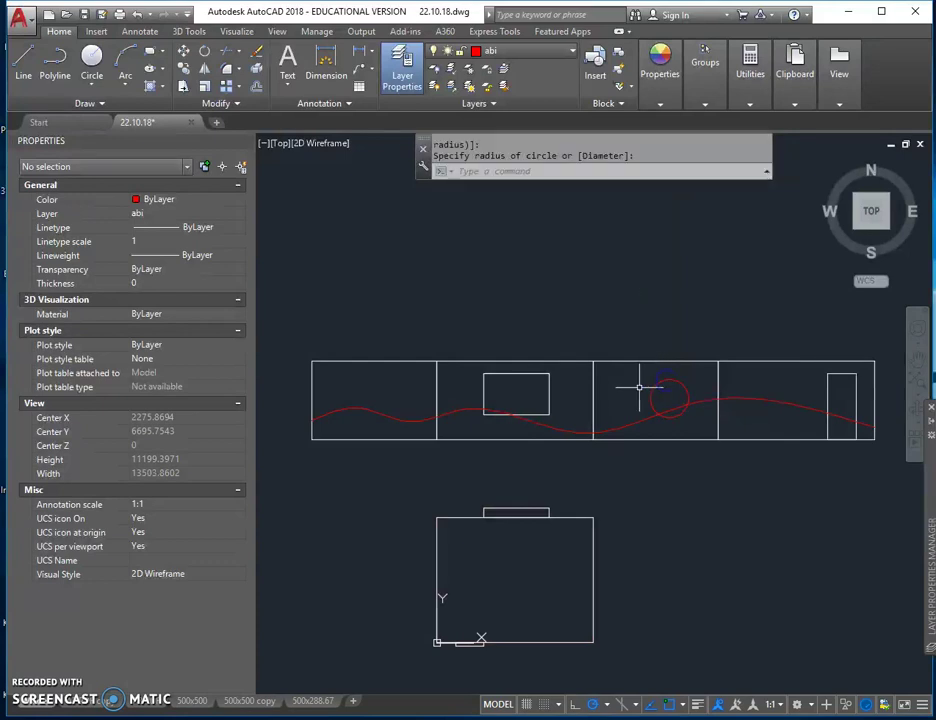
{"action": "left_click", "coordinate": [91, 57]}
{"action": "scroll", "coordinate": [767, 418], "scroll_direction": "up", "scroll_amount": 2}
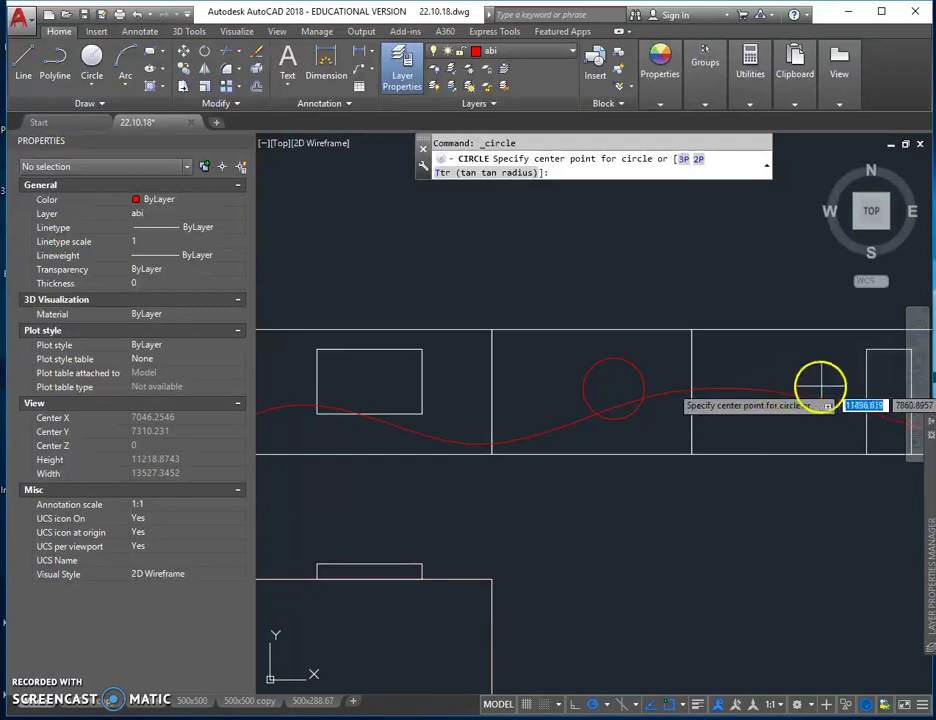
{"action": "left_click", "coordinate": [742, 413]}
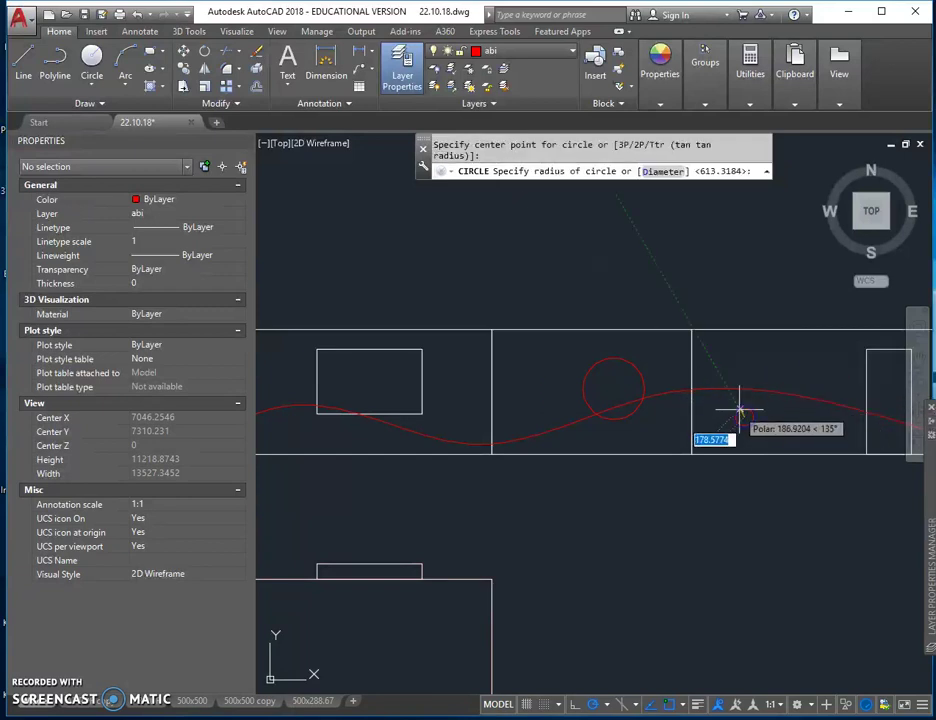
Step: Draw a circle about 532 in radius crossing the spline on the first wall elevation
{"action": "right_click", "coordinate": [560, 406]}
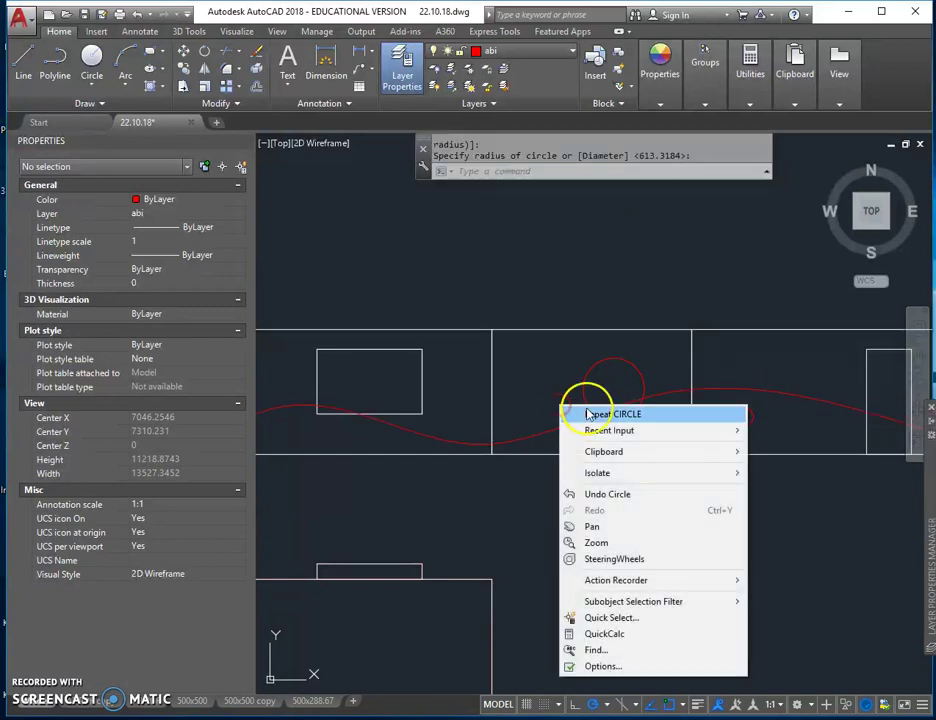
{"action": "left_click", "coordinate": [592, 414]}
{"action": "middle_click_drag", "start_coordinate": [318, 407], "coordinate": [648, 407]}
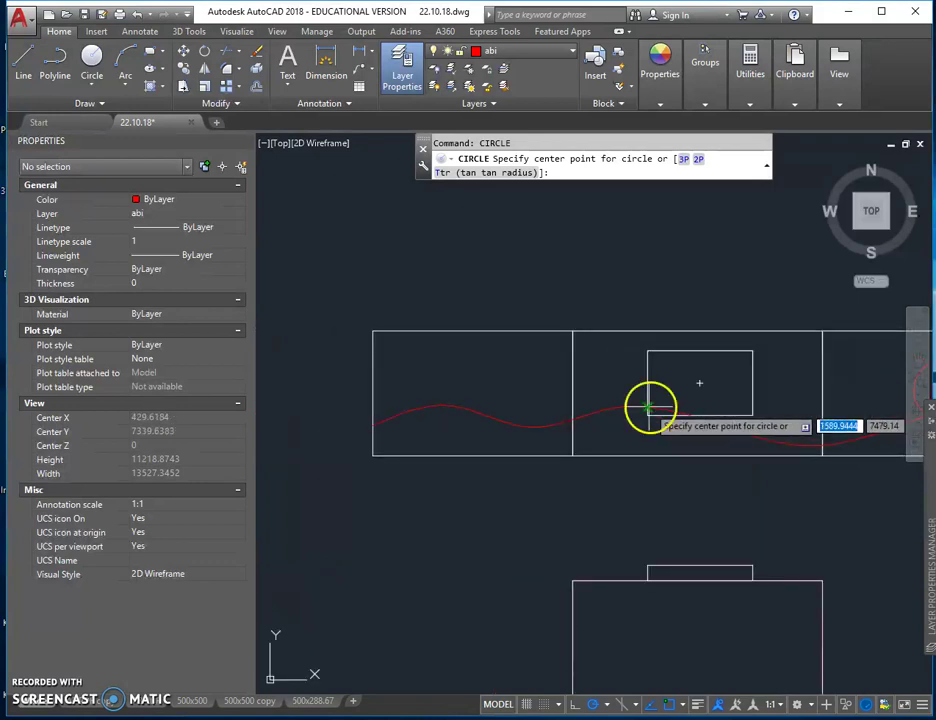
{"action": "left_click", "coordinate": [492, 404]}
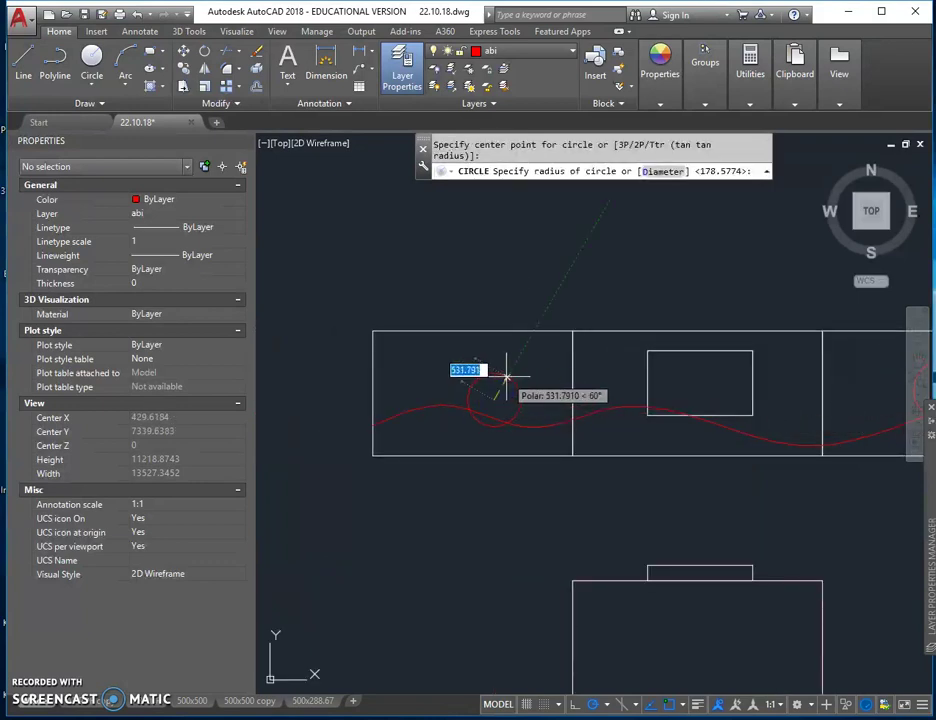
{"action": "left_click", "coordinate": [507, 376]}
Step: Add two smaller circles beside the first wall's large circle, the lower one about 254 in radius and a smaller one above it
{"action": "right_click", "coordinate": [512, 367]}
{"action": "left_click", "coordinate": [535, 376]}
{"action": "left_click", "coordinate": [493, 400]}
{"action": "scroll", "coordinate": [521, 394], "scroll_direction": "up", "scroll_amount": 2}
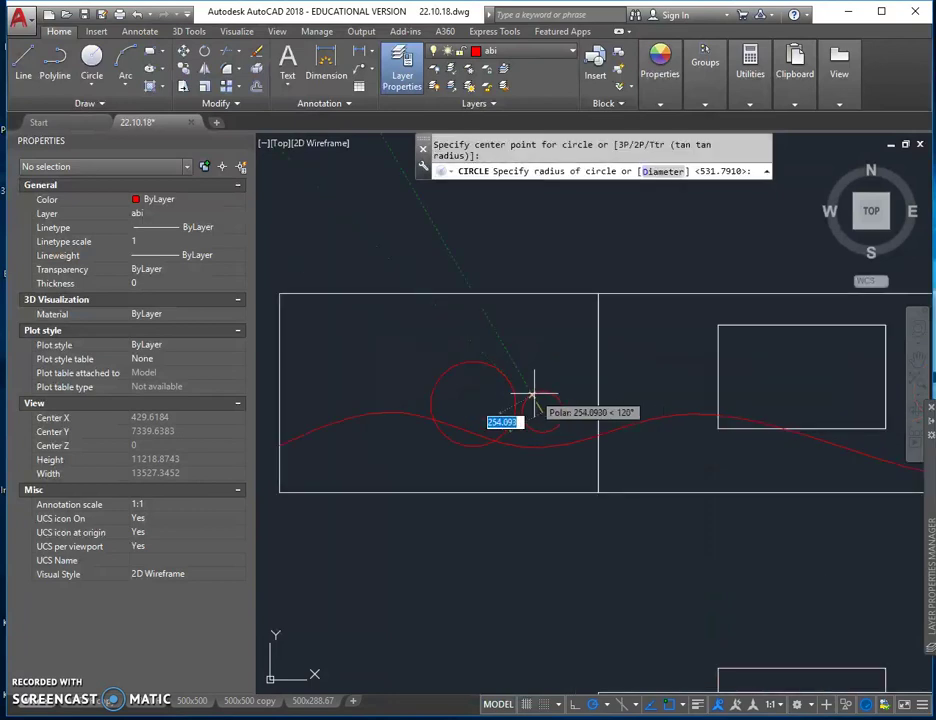
{"action": "left_click", "coordinate": [518, 414]}
{"action": "right_click", "coordinate": [519, 432]}
{"action": "left_click", "coordinate": [560, 439]}
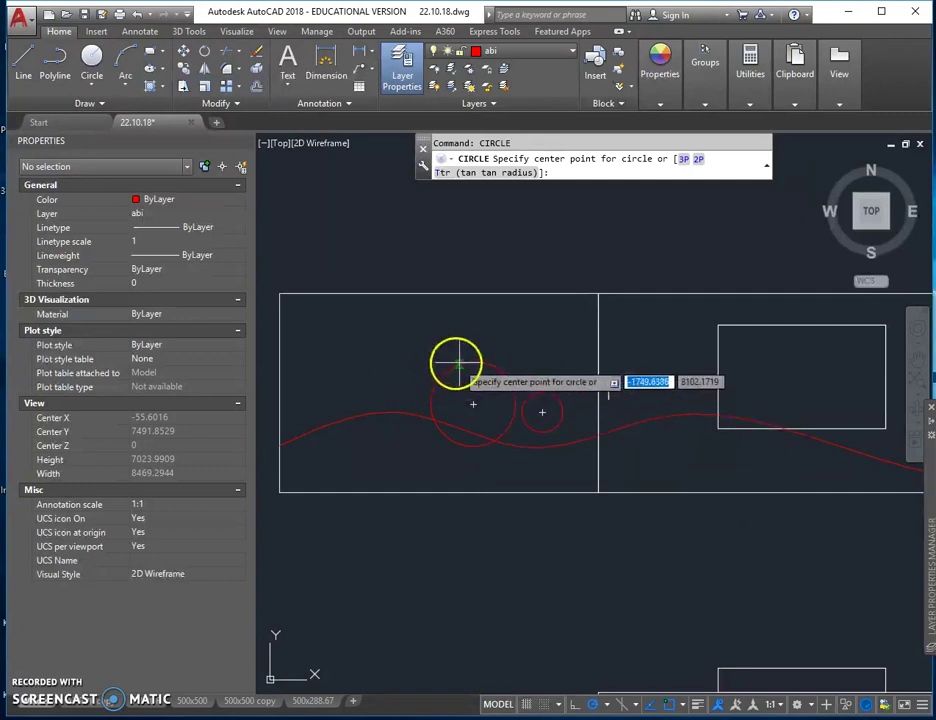
{"action": "left_click", "coordinate": [529, 349]}
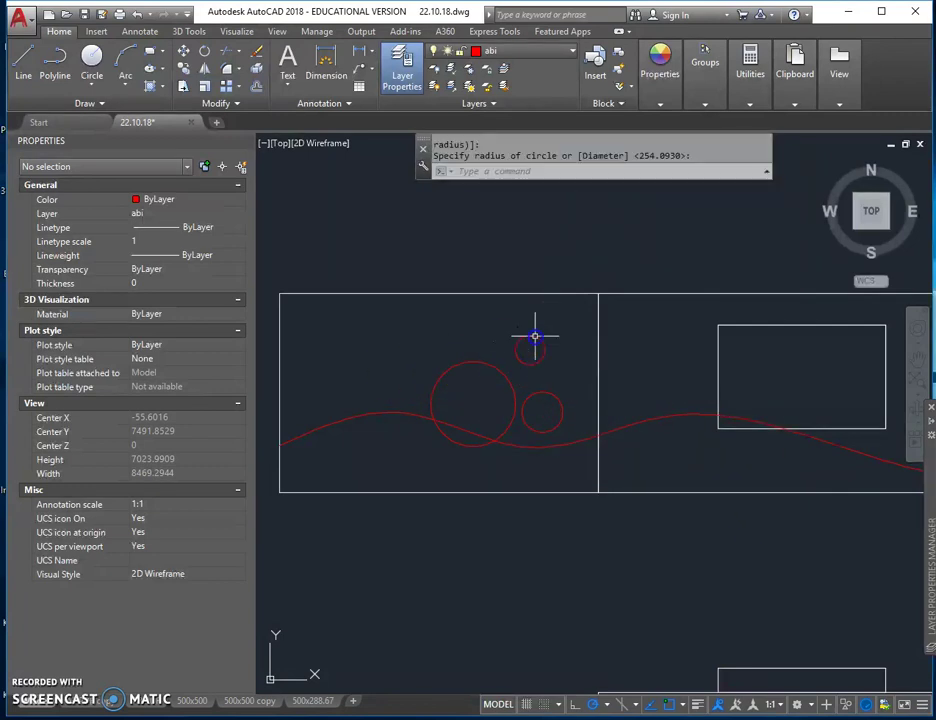
{"action": "scroll", "coordinate": [571, 432], "scroll_direction": "down", "scroll_amount": 3}
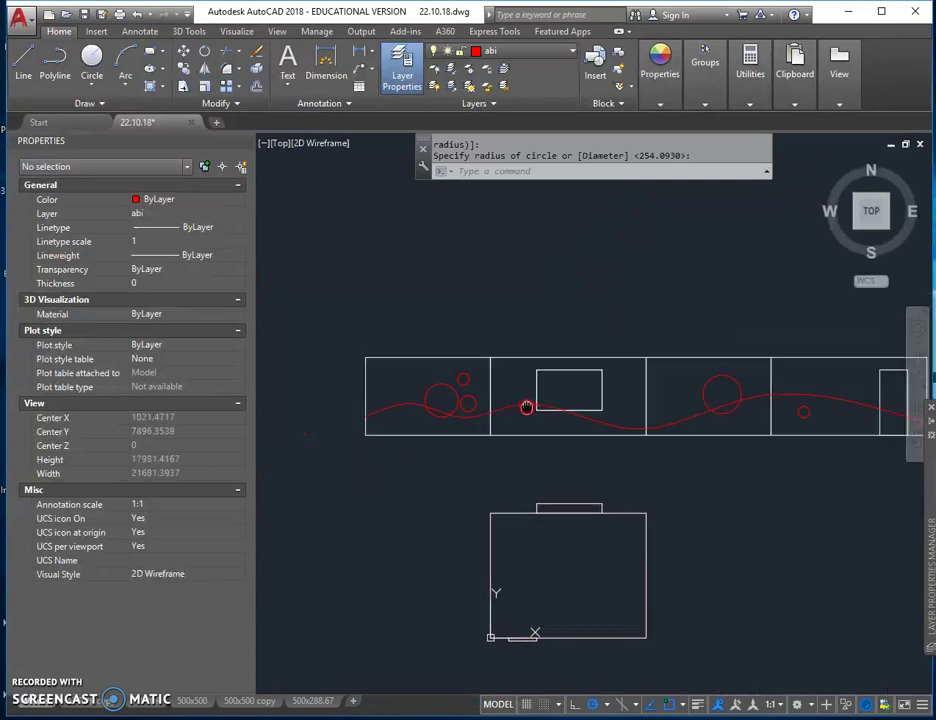
{"action": "scroll", "coordinate": [549, 418], "scroll_direction": "up", "scroll_amount": 1}
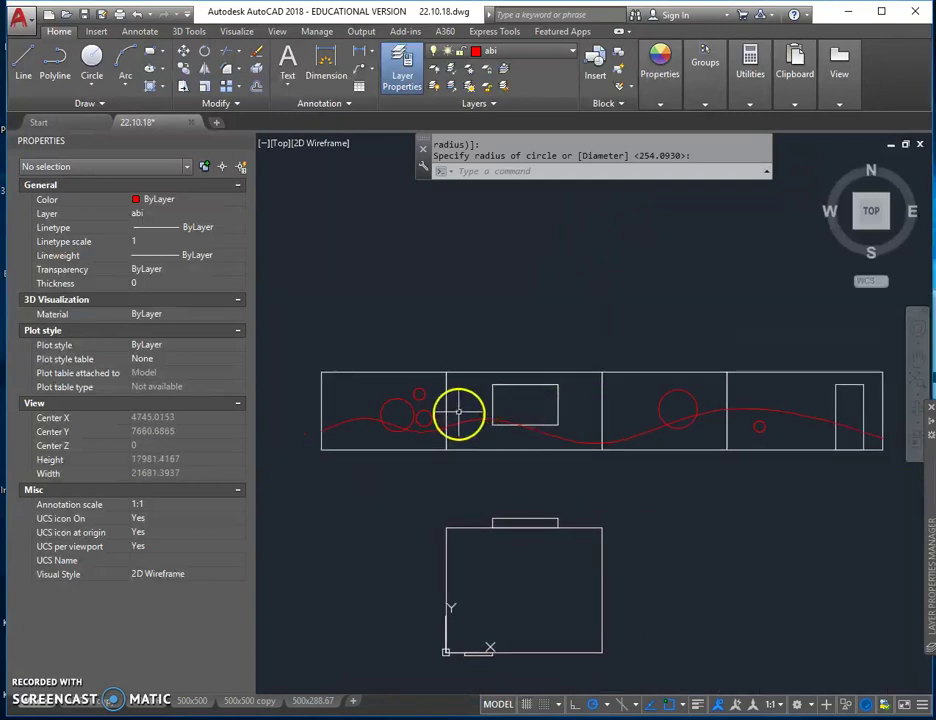
{"action": "scroll", "coordinate": [820, 440], "scroll_direction": "up", "scroll_amount": 4}
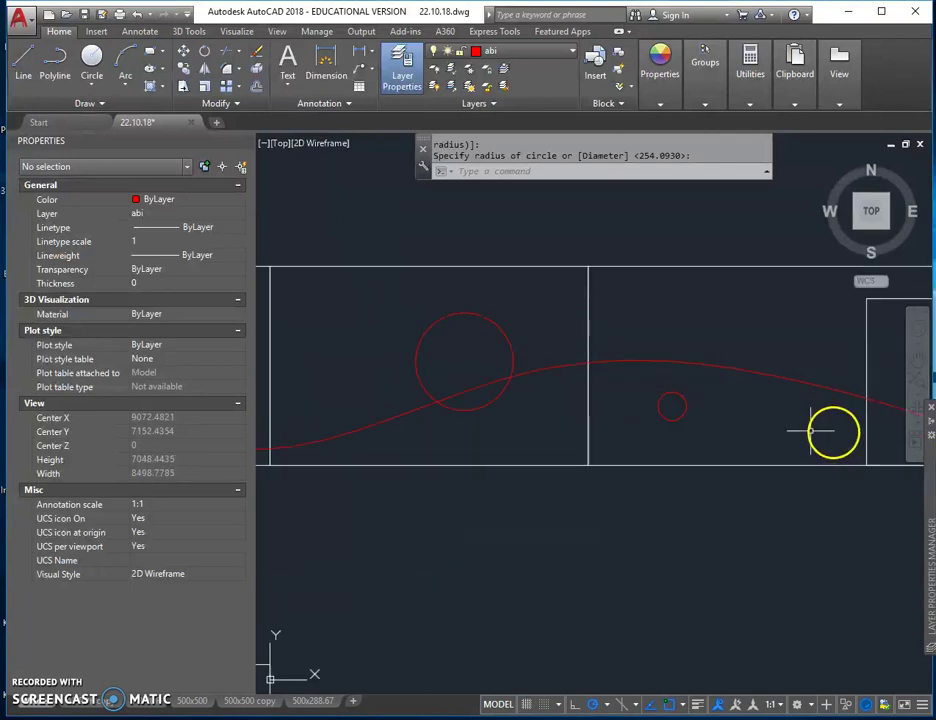
{"action": "scroll", "coordinate": [560, 393], "scroll_direction": "down", "scroll_amount": 4}
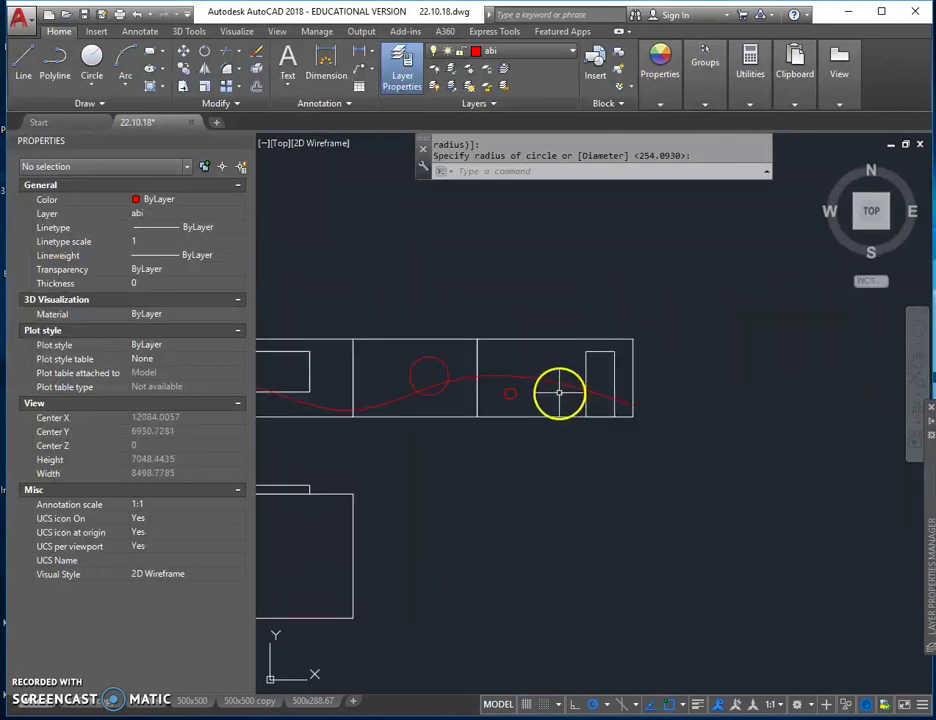
Step: Trim away the spline inside the two large circles, the window and the door, using all objects as cutting edges
{"action": "middle_click_drag", "start_coordinate": [352, 331], "coordinate": [563, 357]}
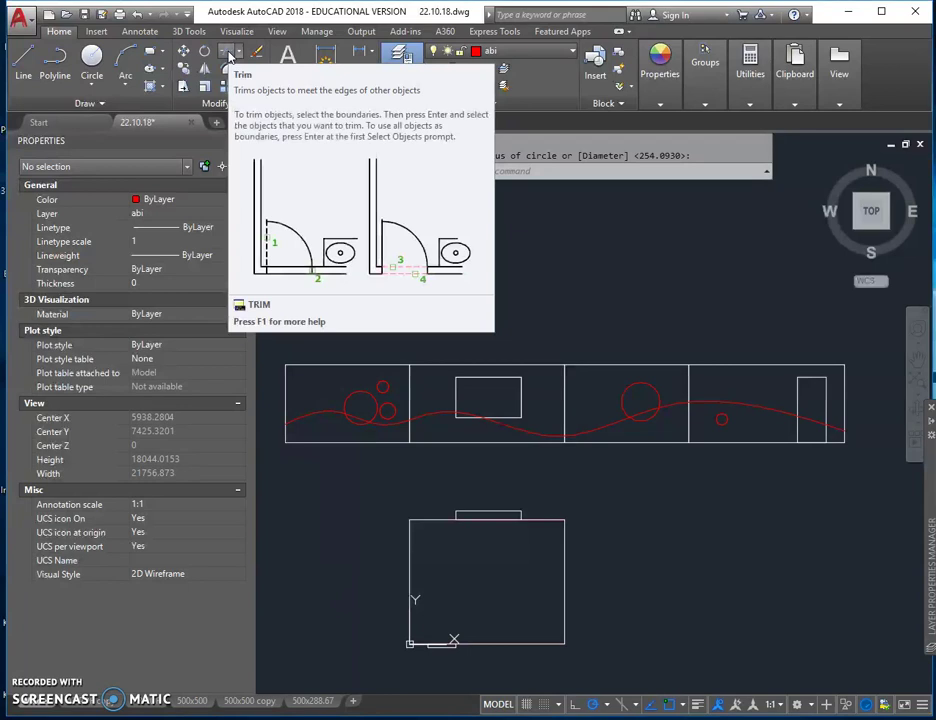
{"action": "left_click", "coordinate": [229, 55]}
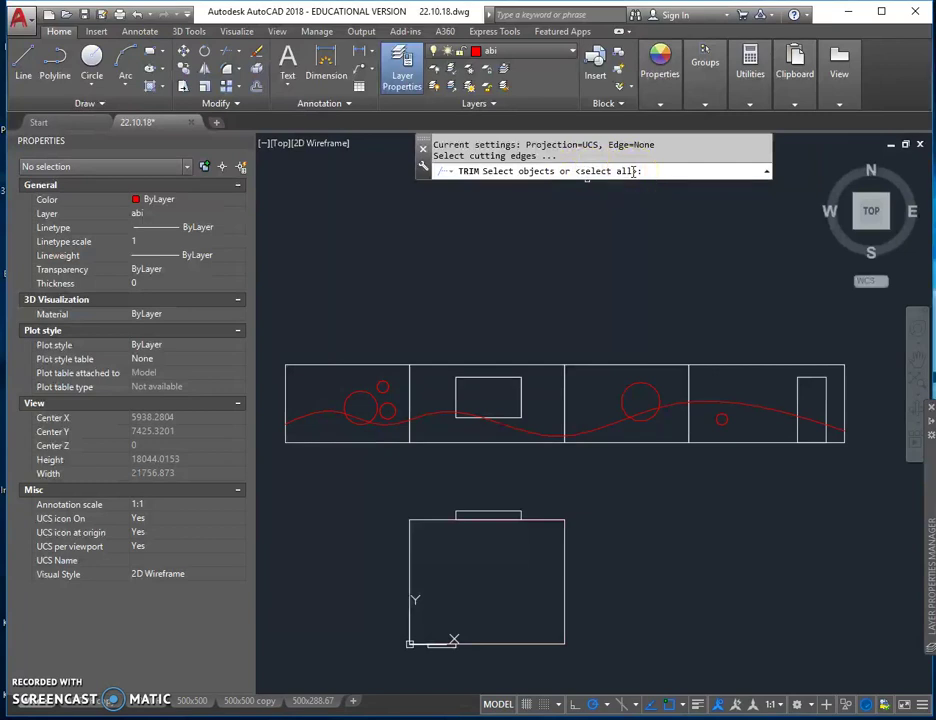
{"action": "key", "text": "Return"}
{"action": "scroll", "coordinate": [357, 425], "scroll_direction": "up", "scroll_amount": 2}
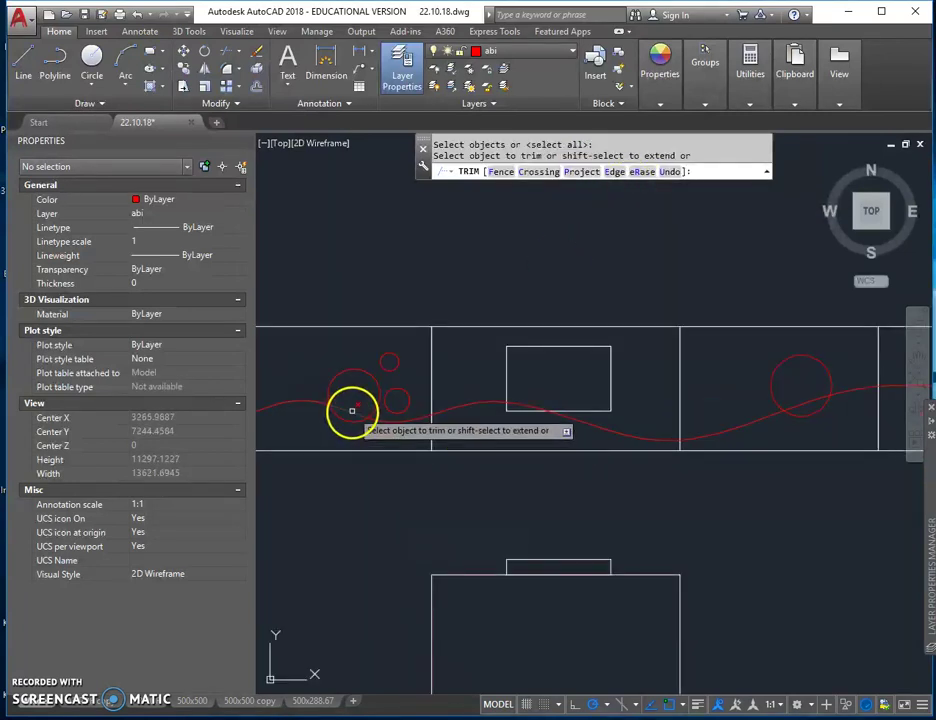
{"action": "scroll", "coordinate": [360, 407], "scroll_direction": "down", "scroll_amount": 2}
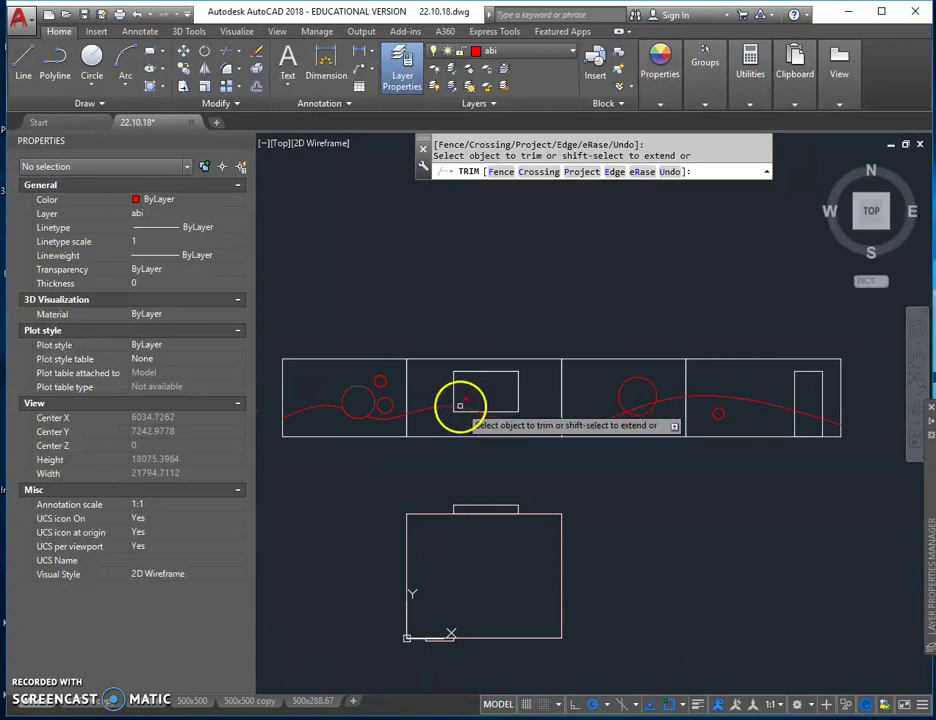
{"action": "left_click", "coordinate": [642, 405]}
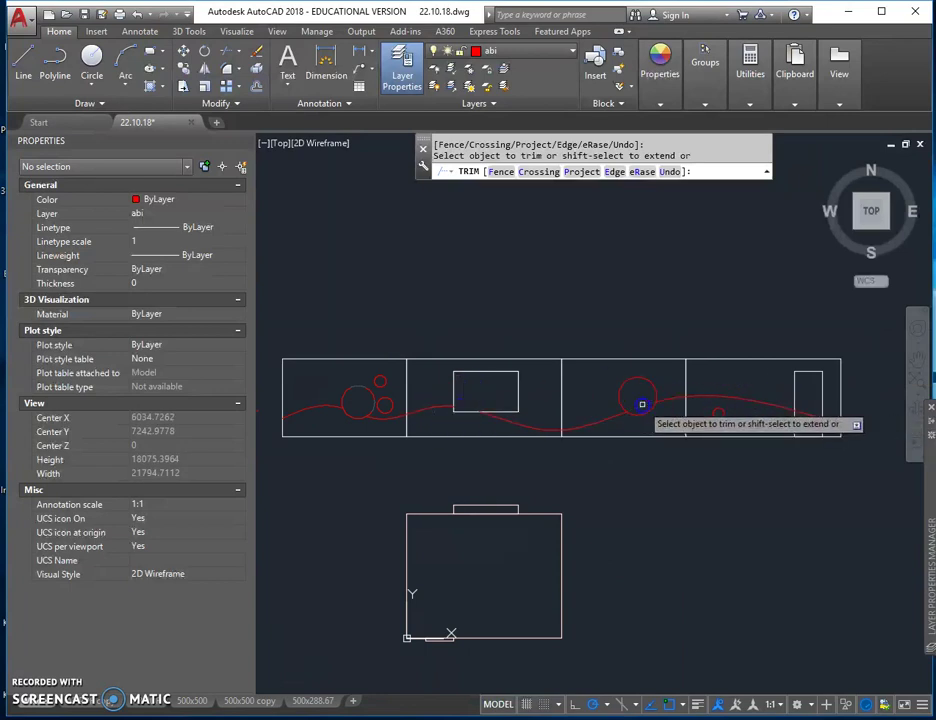
{"action": "left_click", "coordinate": [806, 411]}
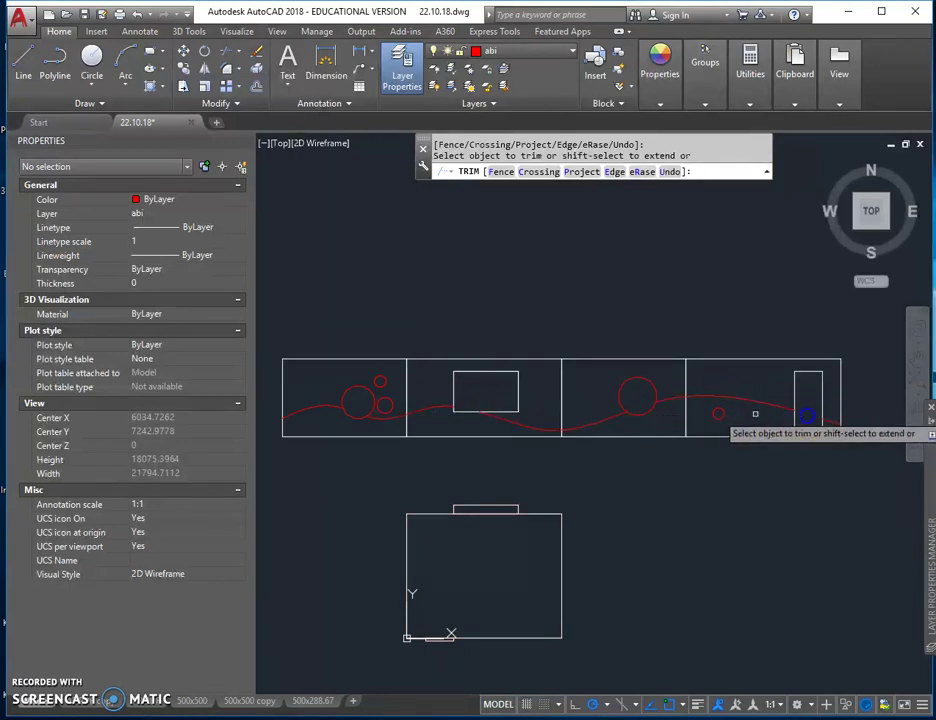
{"action": "left_click", "coordinate": [634, 457]}
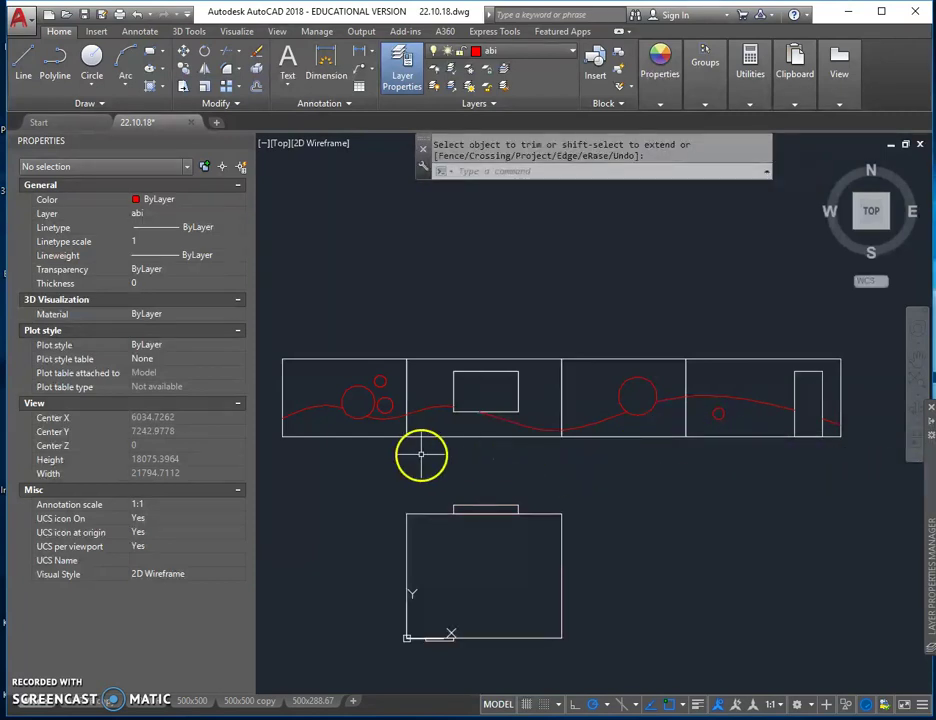
Step: Create a new layer named VÄRV and make it the current layer
{"action": "middle_click_drag", "start_coordinate": [485, 457], "coordinate": [507, 440]}
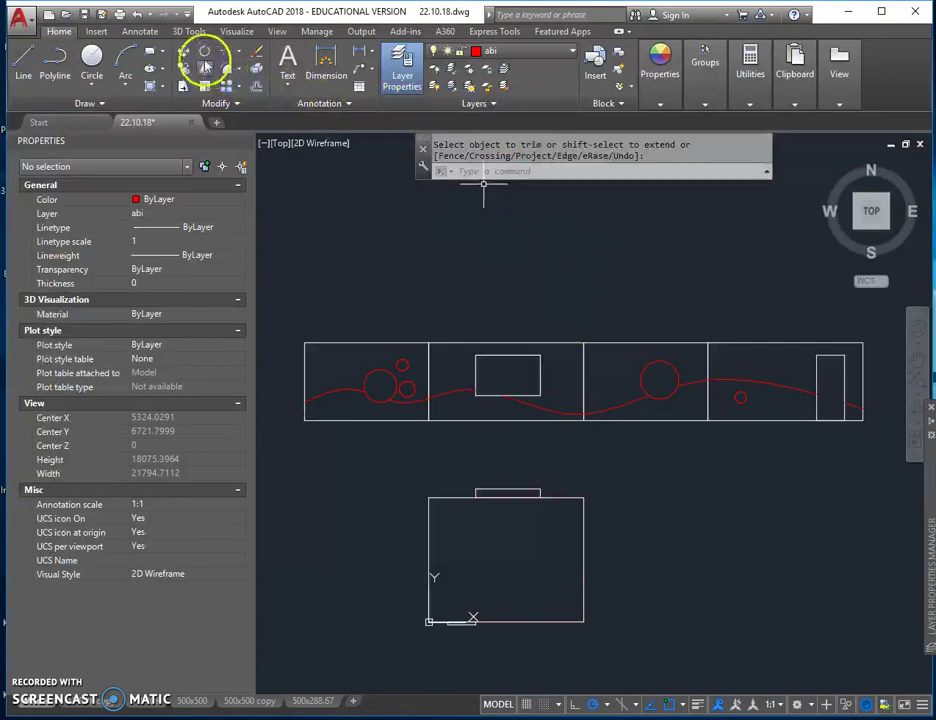
{"action": "left_click", "coordinate": [163, 88]}
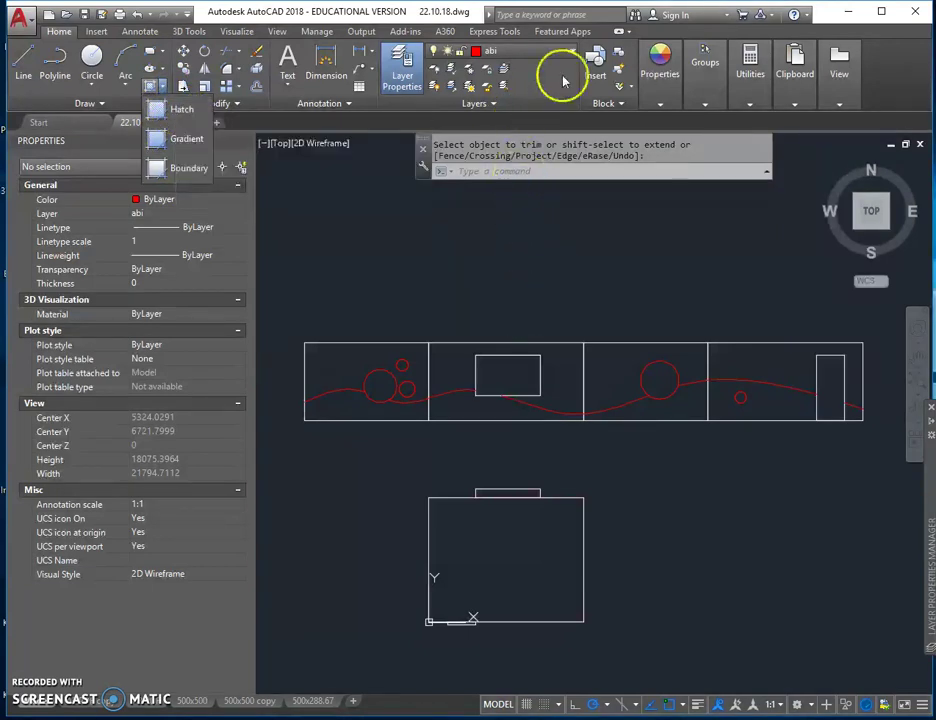
{"action": "left_click", "coordinate": [530, 50]}
{"action": "left_click", "coordinate": [510, 70]}
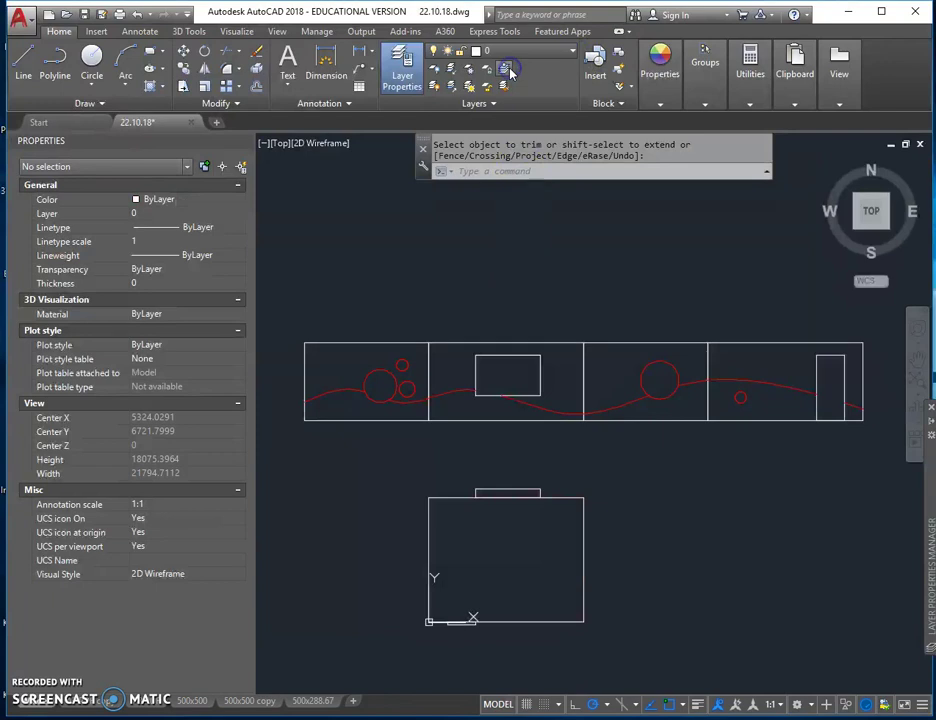
{"action": "left_click", "coordinate": [408, 66]}
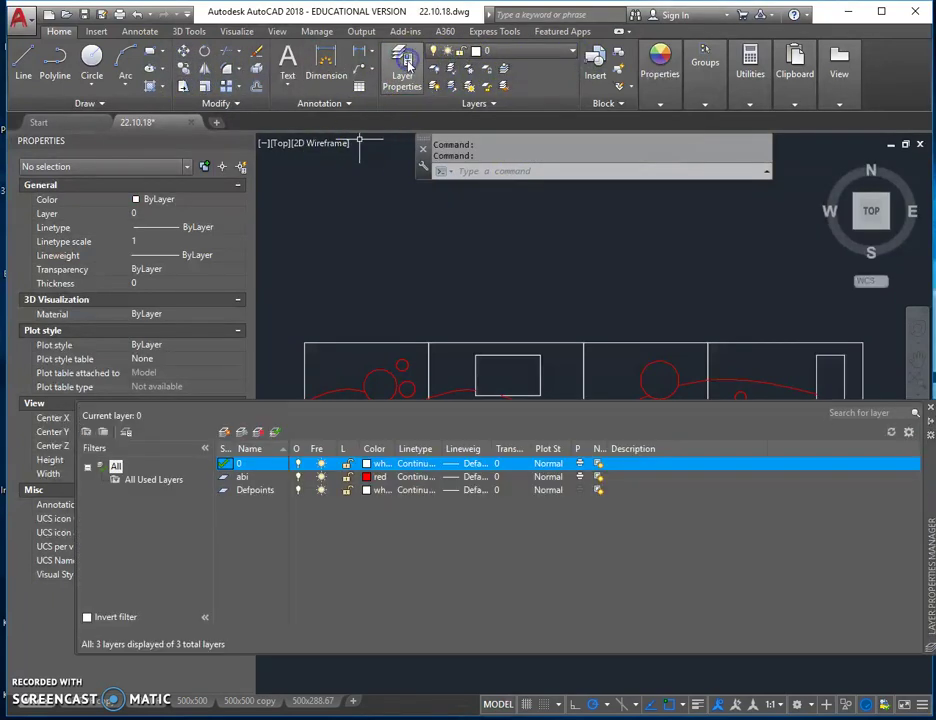
{"action": "left_click", "coordinate": [345, 477]}
{"action": "left_click", "coordinate": [224, 432]}
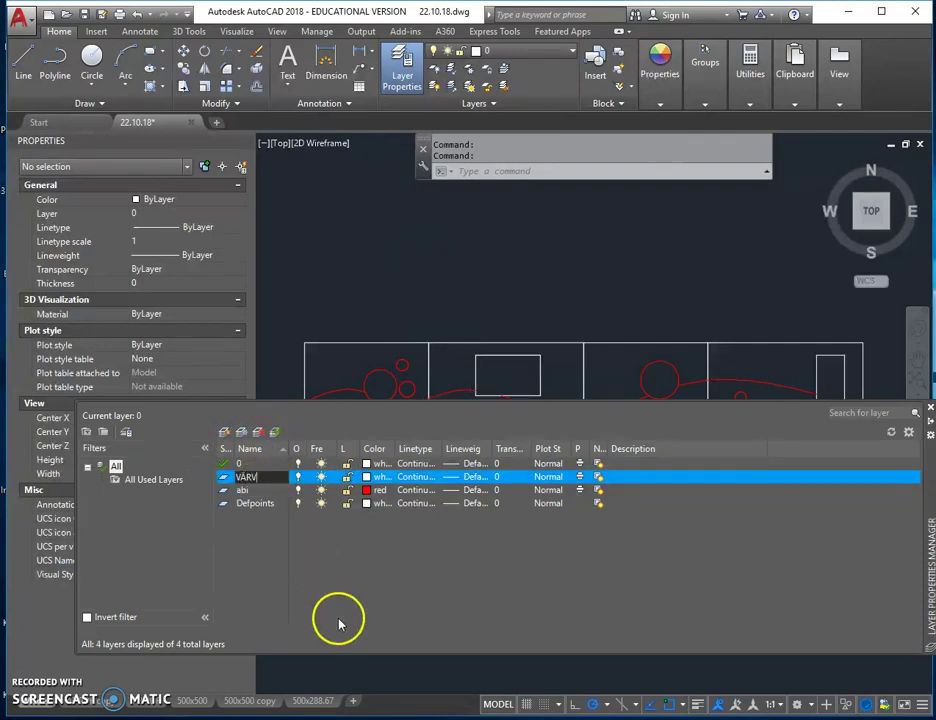
{"action": "double_click", "coordinate": [224, 478]}
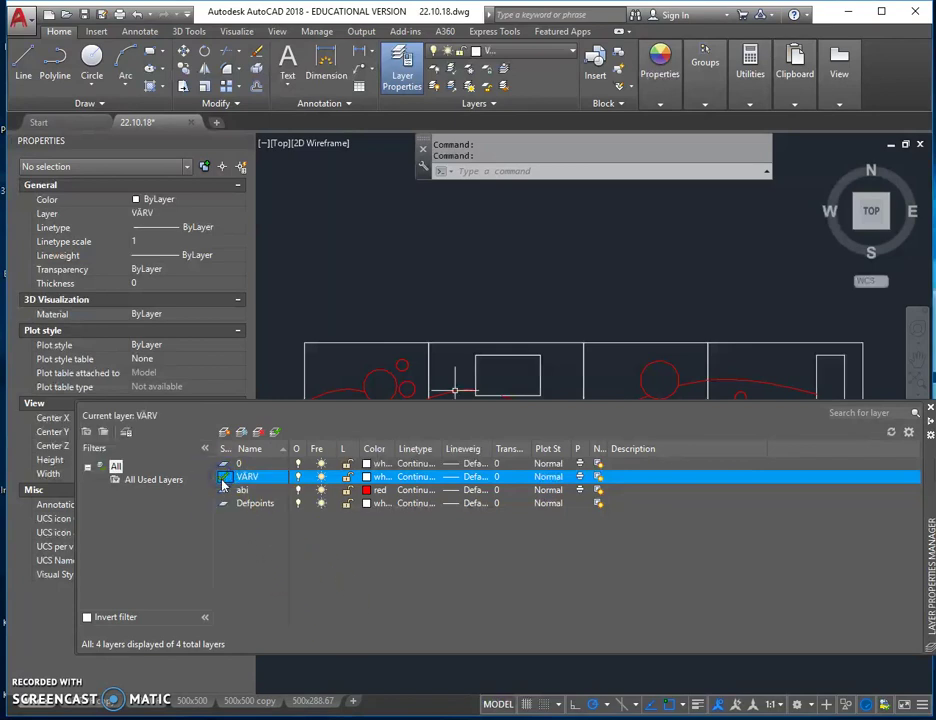
{"action": "left_click", "coordinate": [928, 410]}
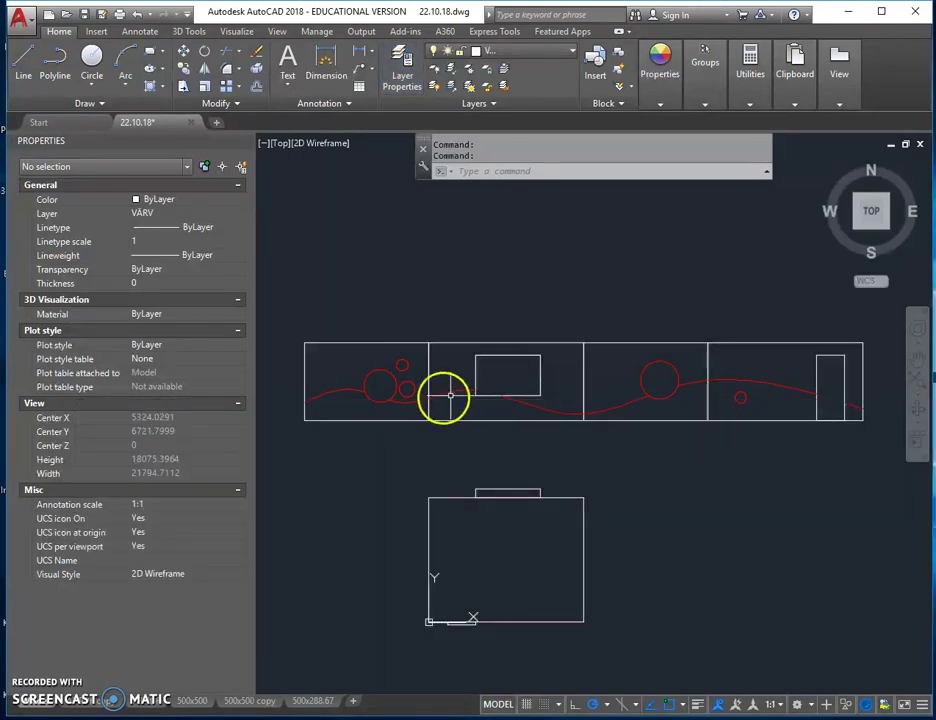
Step: Start a hatch of type Solid and set its colour to DIC 427 from the DIC COLOR GUIDE(R) colour book
{"action": "left_click", "coordinate": [149, 88]}
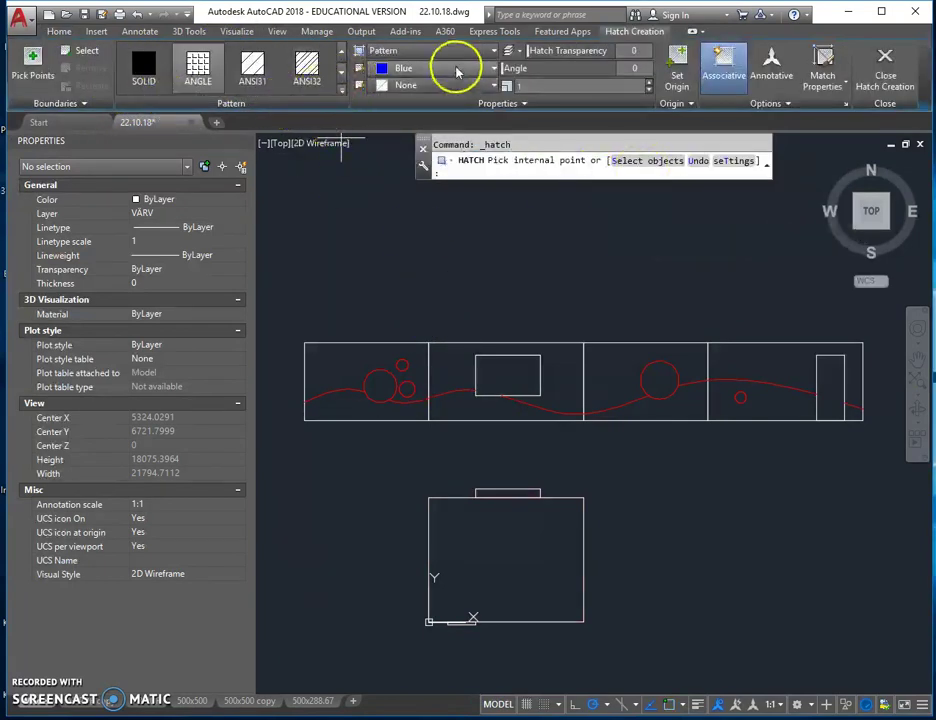
{"action": "left_click", "coordinate": [488, 50]}
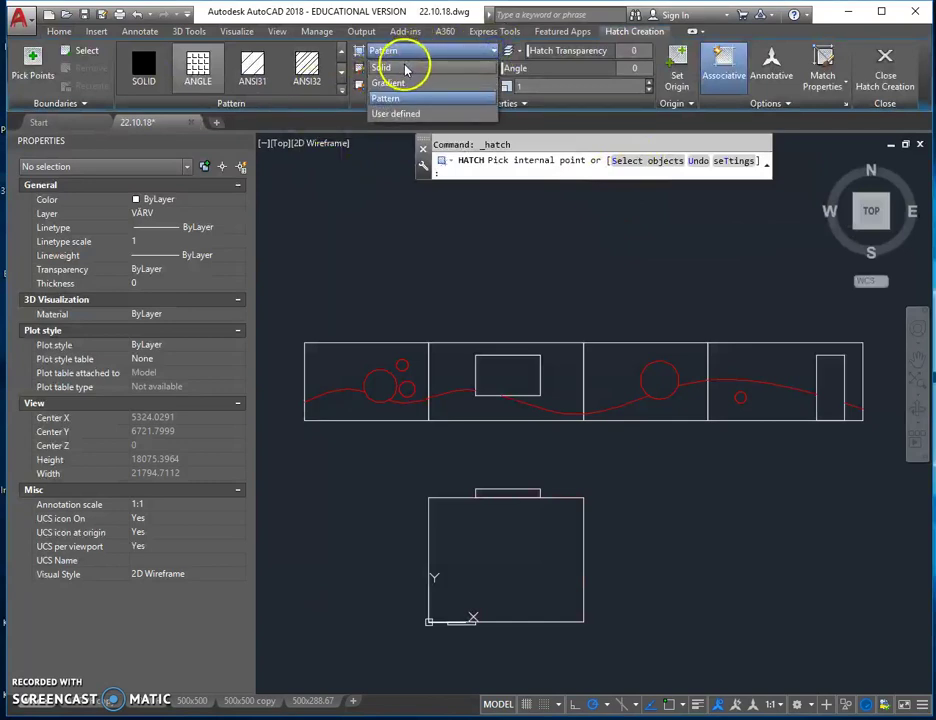
{"action": "left_click", "coordinate": [405, 68]}
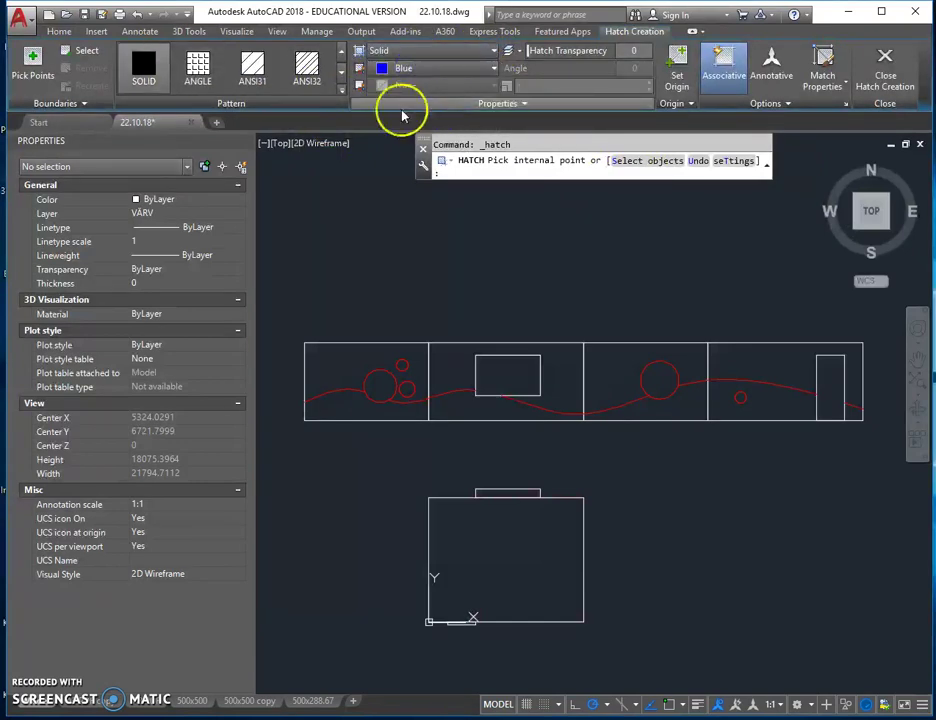
{"action": "left_click", "coordinate": [494, 69]}
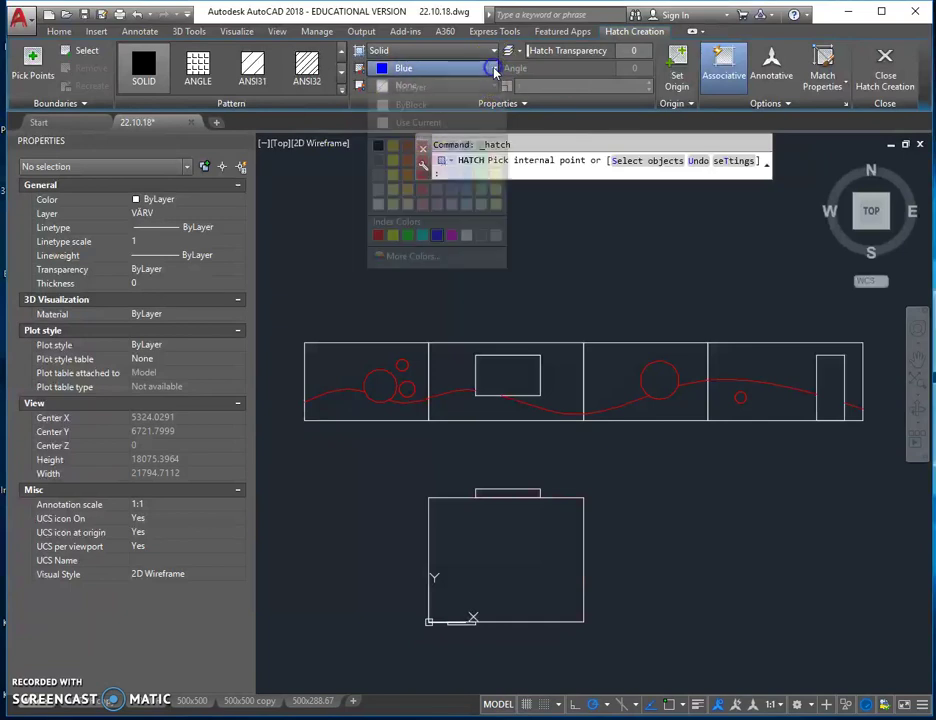
{"action": "left_click", "coordinate": [390, 256]}
{"action": "left_click", "coordinate": [517, 259]}
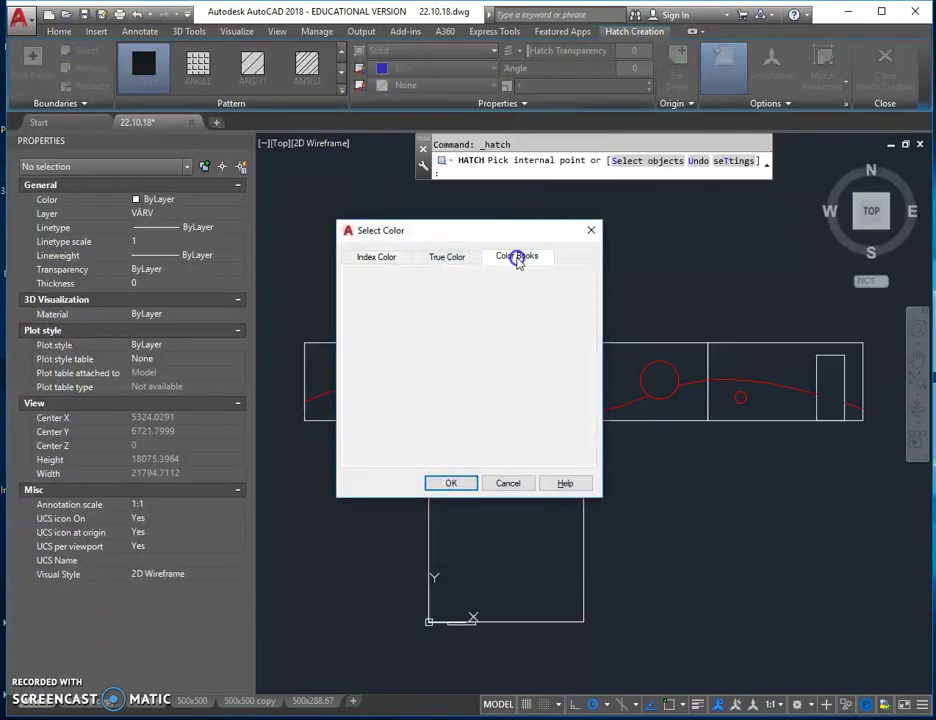
{"action": "left_click", "coordinate": [469, 262]}
{"action": "left_click", "coordinate": [535, 257]}
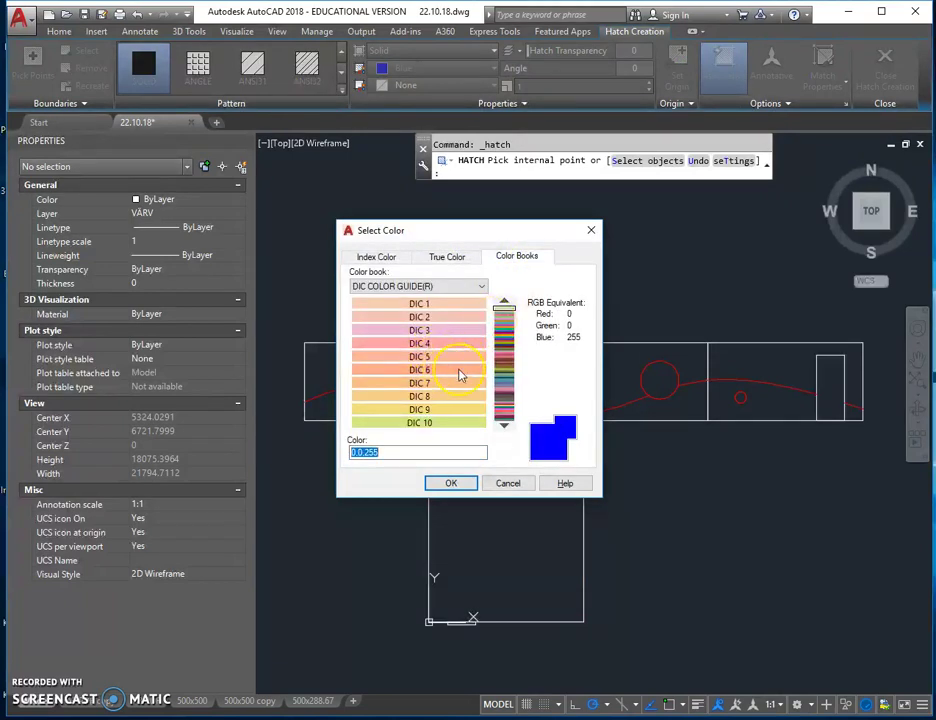
{"action": "left_click", "coordinate": [458, 424]}
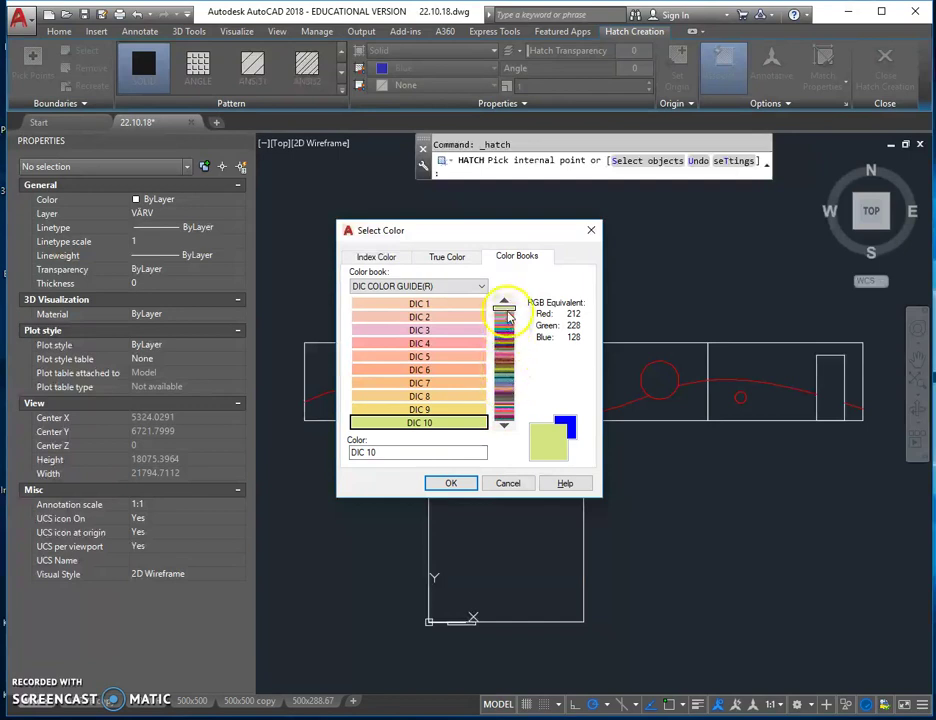
{"action": "left_click", "coordinate": [508, 316]}
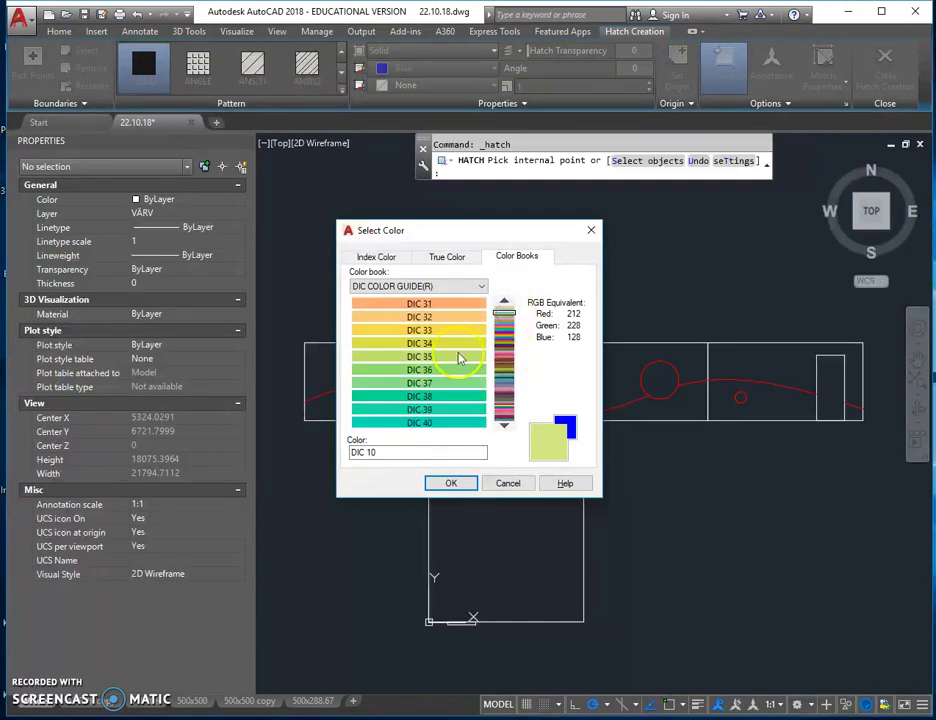
{"action": "left_click", "coordinate": [508, 377]}
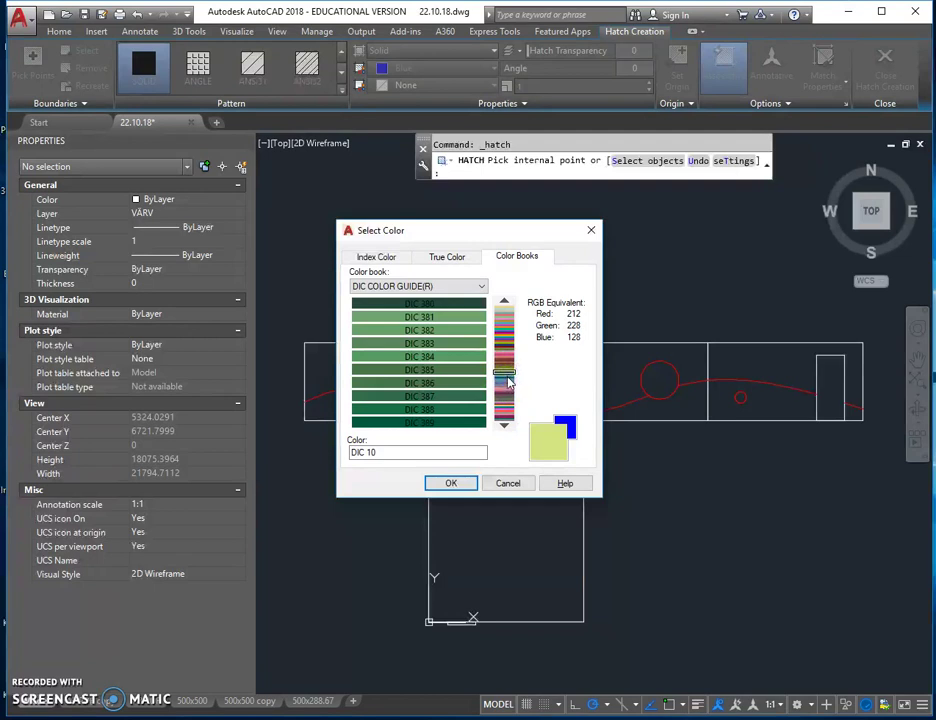
{"action": "left_click", "coordinate": [509, 383]}
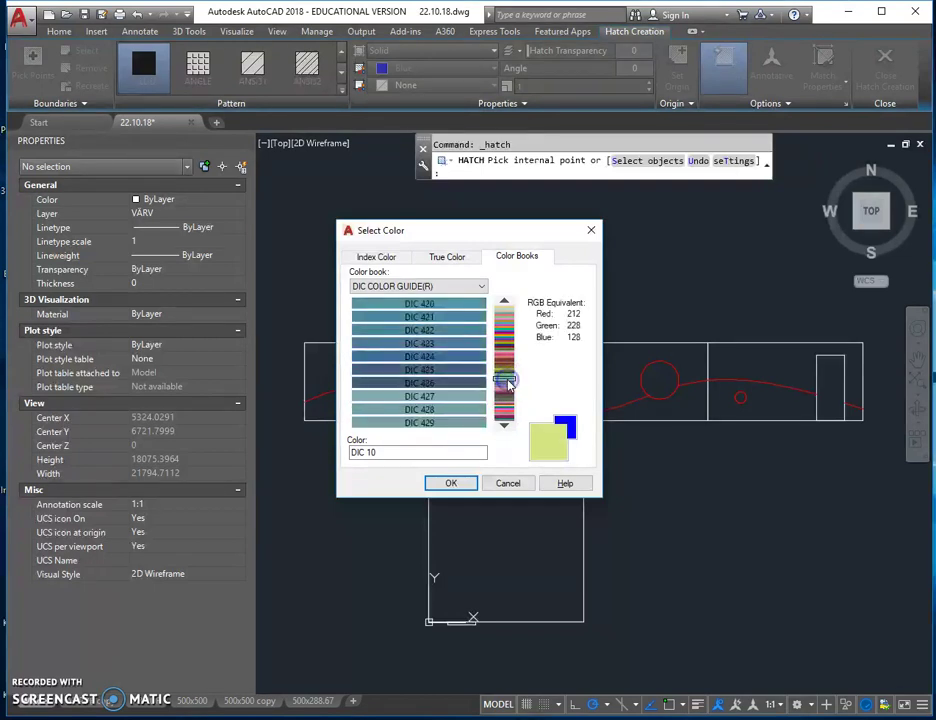
{"action": "left_click", "coordinate": [448, 397]}
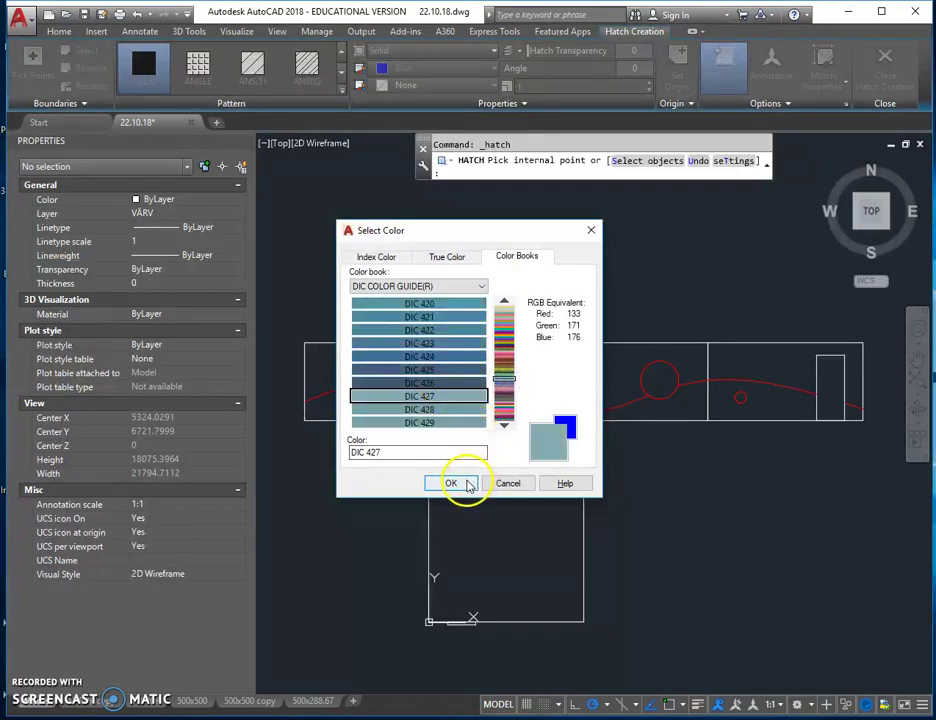
{"action": "left_click", "coordinate": [452, 483]}
Step: Fill the areas above the wavy line on all four wall elevations with the solid hatch, leaving circles and openings empty
{"action": "left_click", "coordinate": [338, 359]}
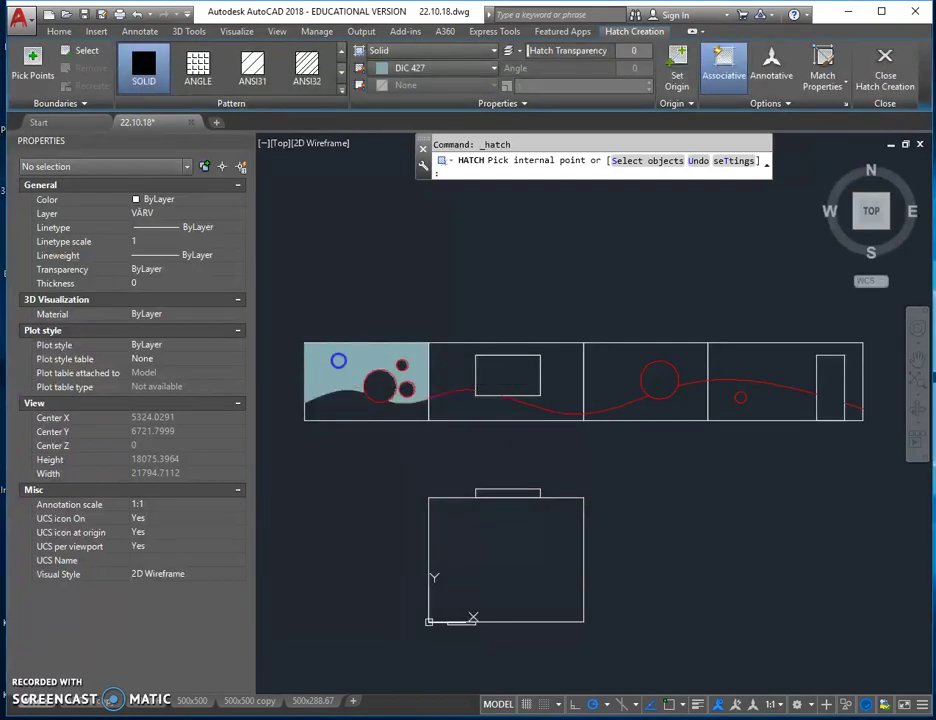
{"action": "left_click", "coordinate": [453, 364]}
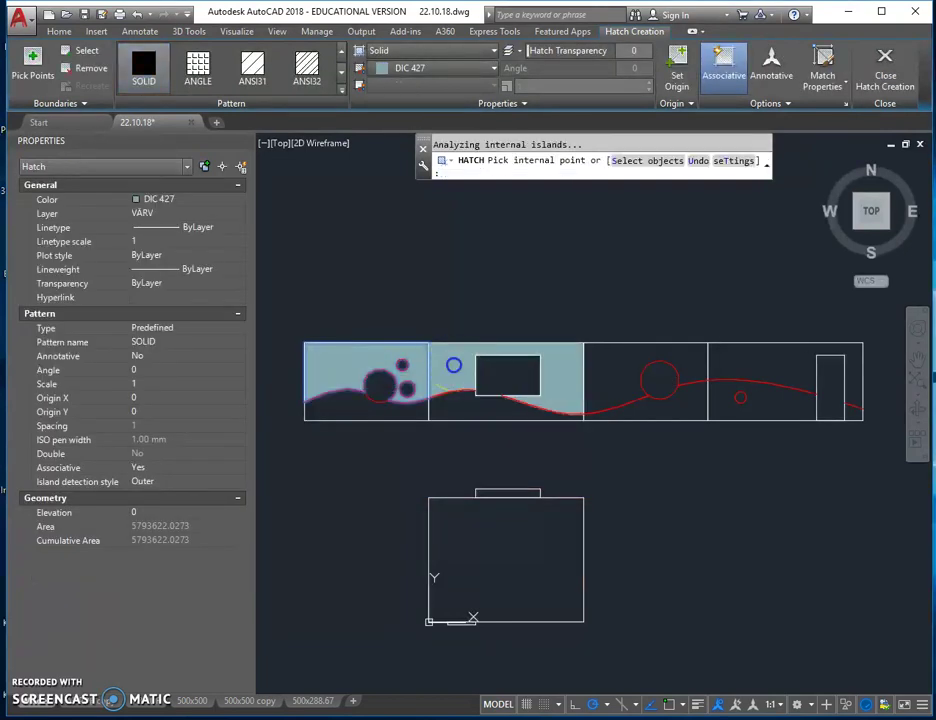
{"action": "left_click", "coordinate": [635, 364]}
{"action": "left_click", "coordinate": [727, 357]}
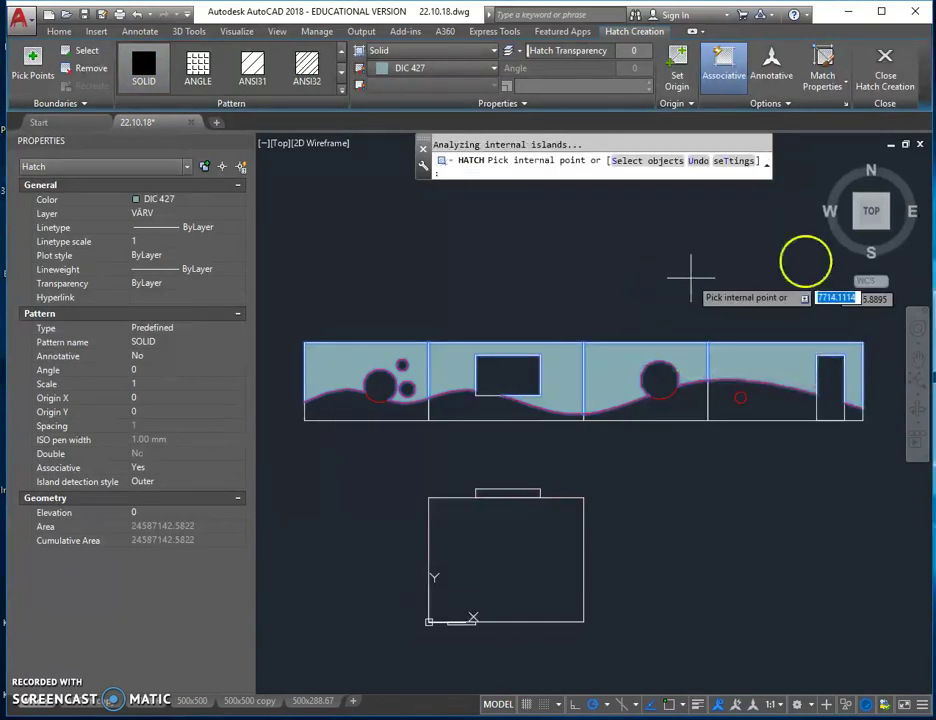
{"action": "left_click", "coordinate": [886, 72]}
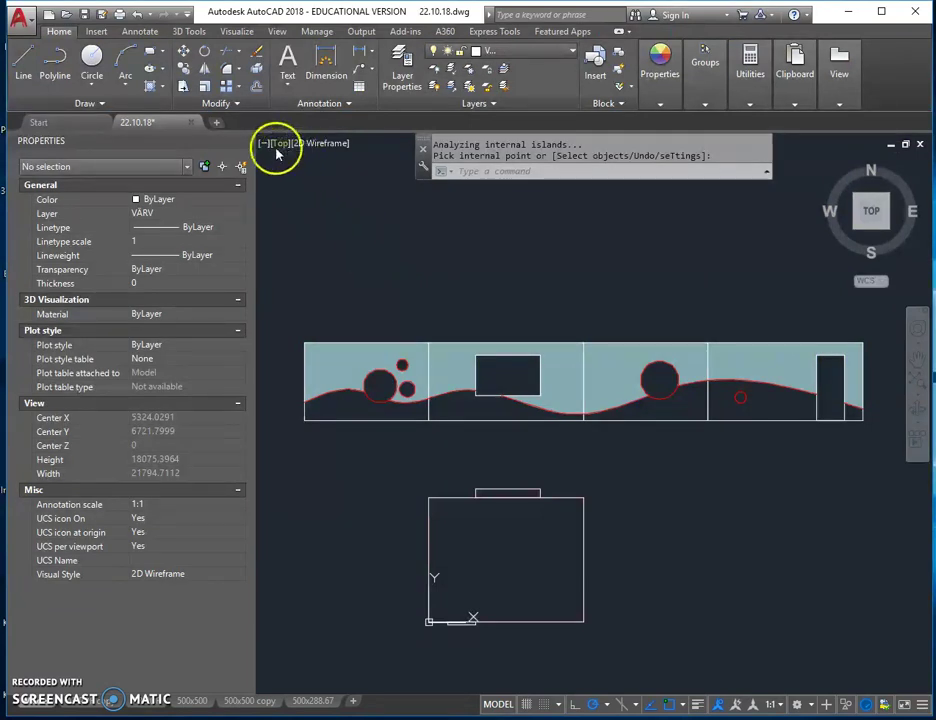
Step: Fill the areas below the wavy line on all four walls, including the piece beyond the door, with a solid hatch in DIC 426
{"action": "left_click", "coordinate": [153, 88]}
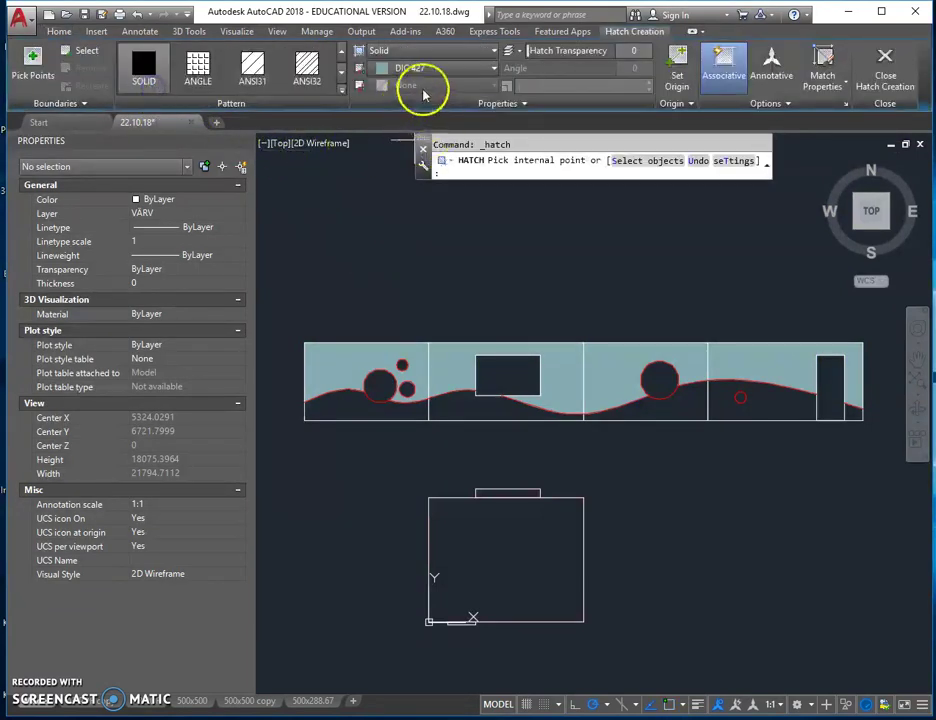
{"action": "left_click", "coordinate": [494, 68]}
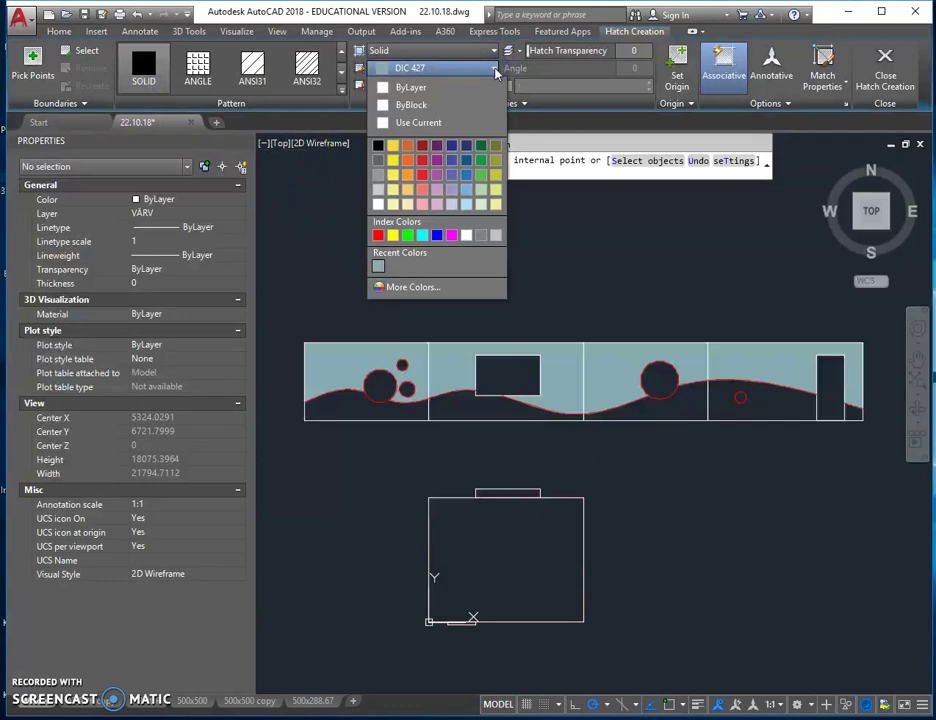
{"action": "left_click", "coordinate": [428, 288]}
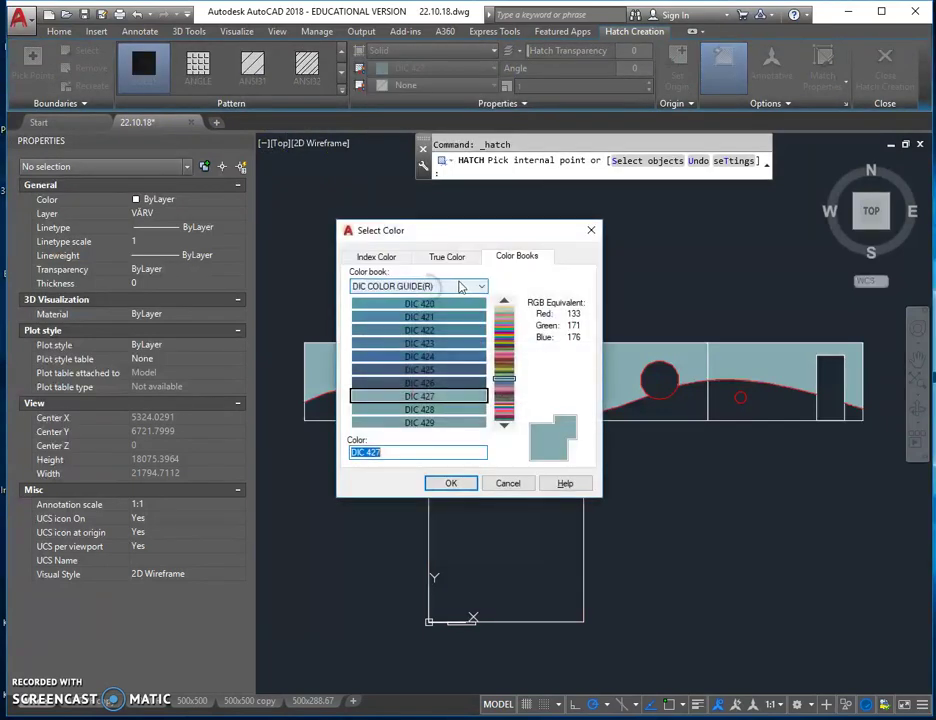
{"action": "left_click", "coordinate": [446, 384]}
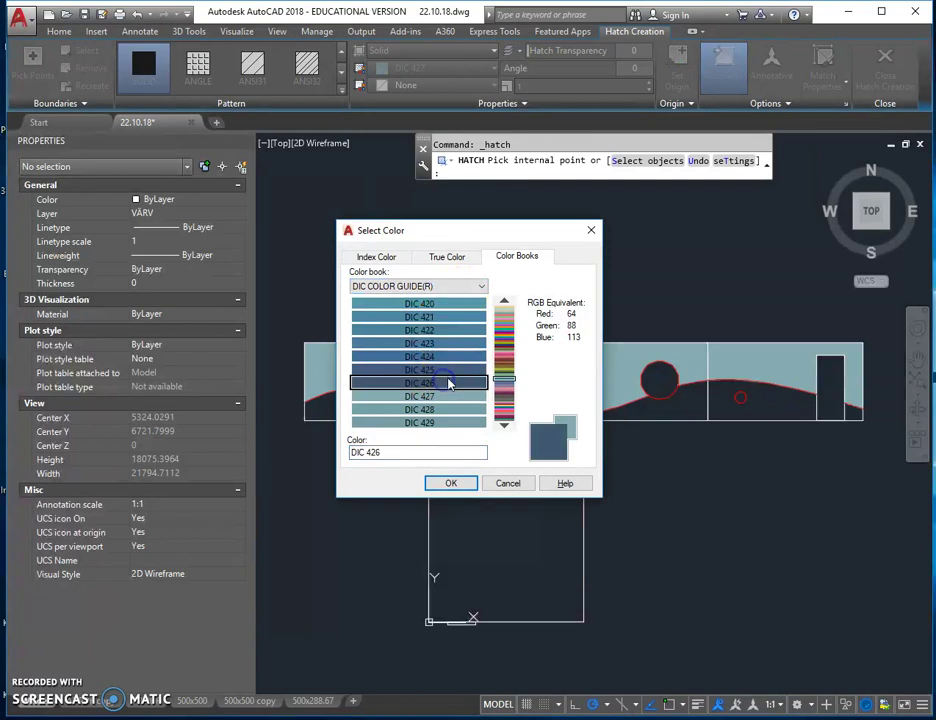
{"action": "left_click", "coordinate": [455, 484]}
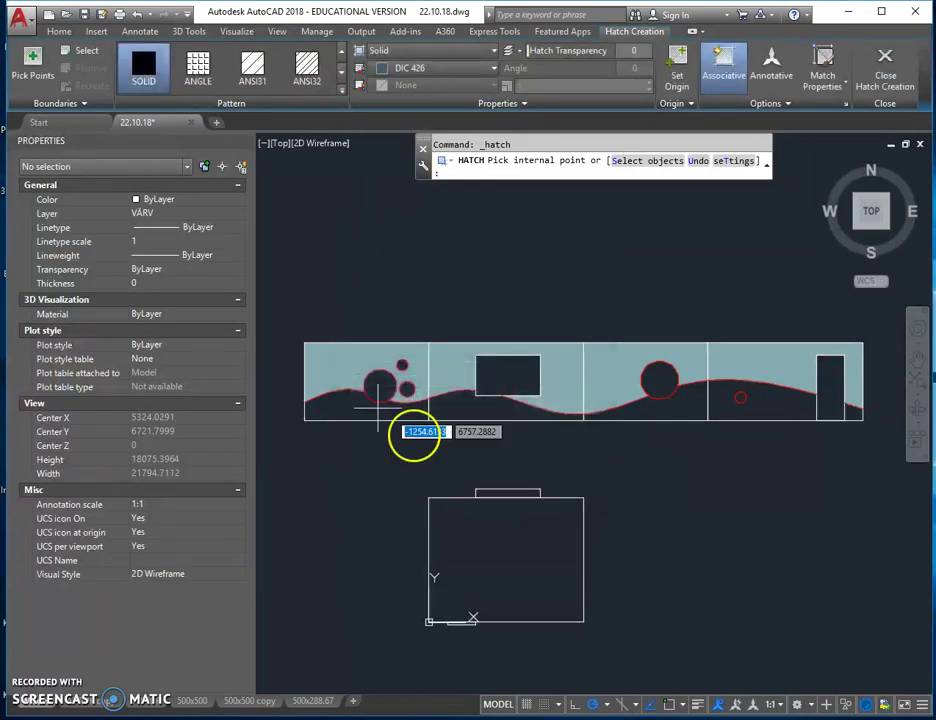
{"action": "left_click", "coordinate": [347, 406]}
{"action": "left_click", "coordinate": [484, 406]}
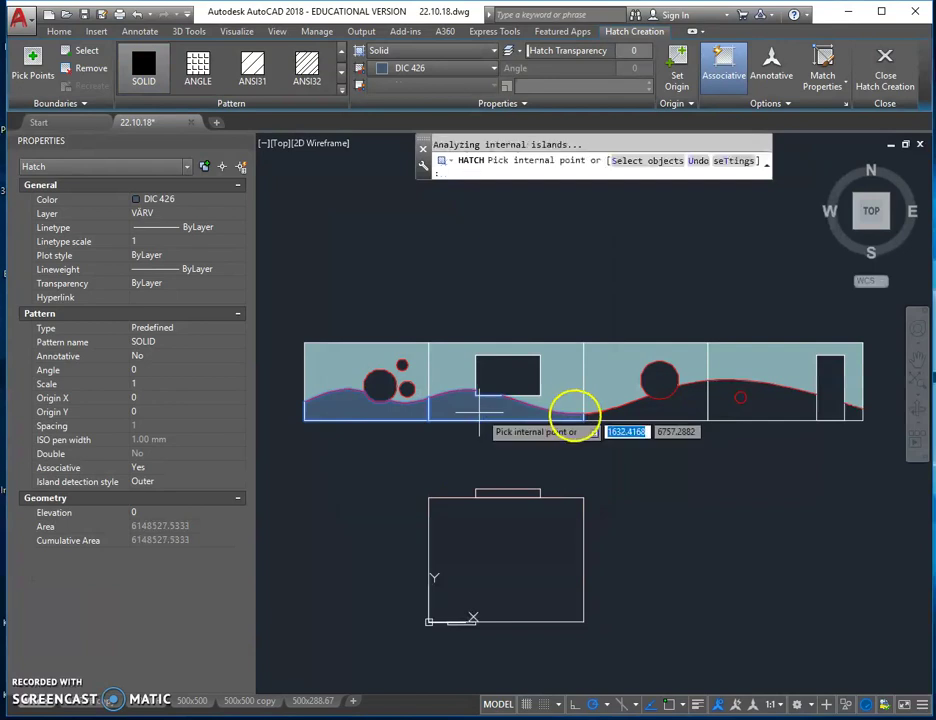
{"action": "left_click", "coordinate": [645, 410]}
{"action": "left_click", "coordinate": [769, 403]}
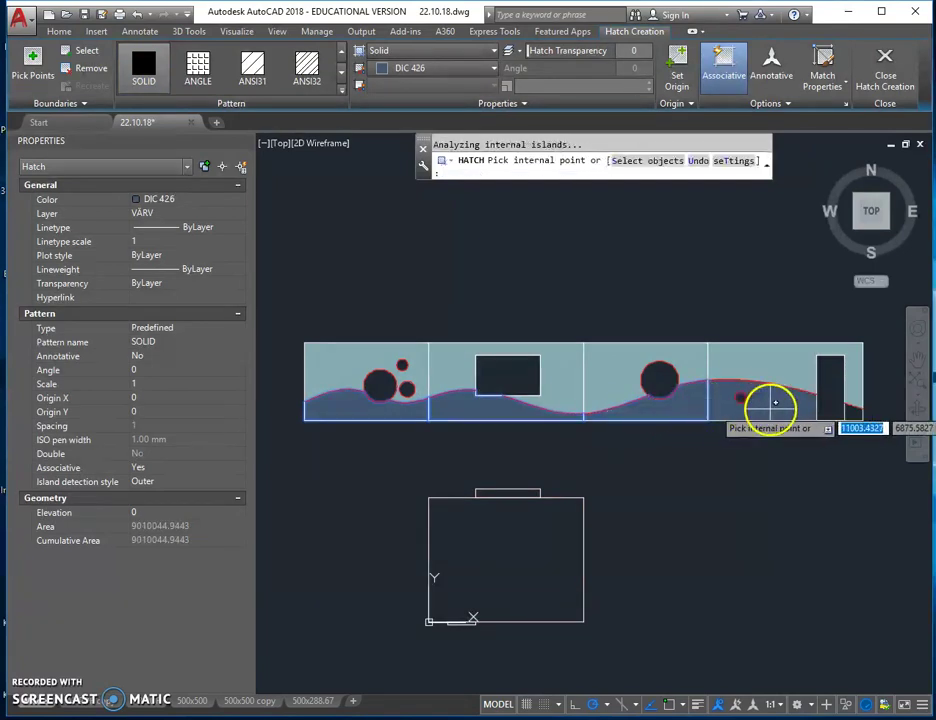
{"action": "left_click", "coordinate": [846, 410]}
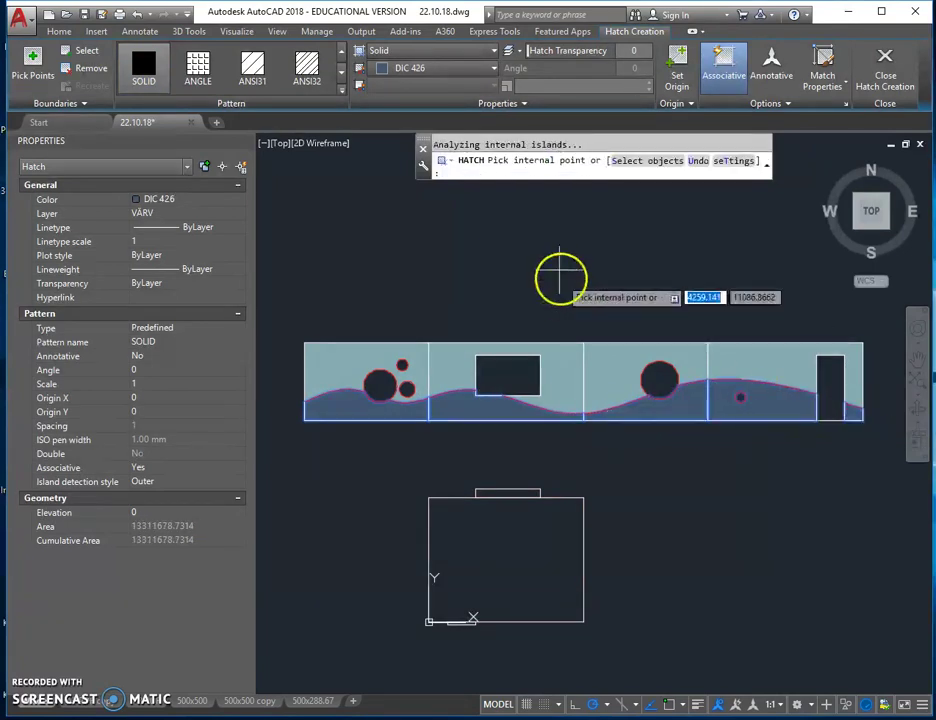
{"action": "key", "text": "Return"}
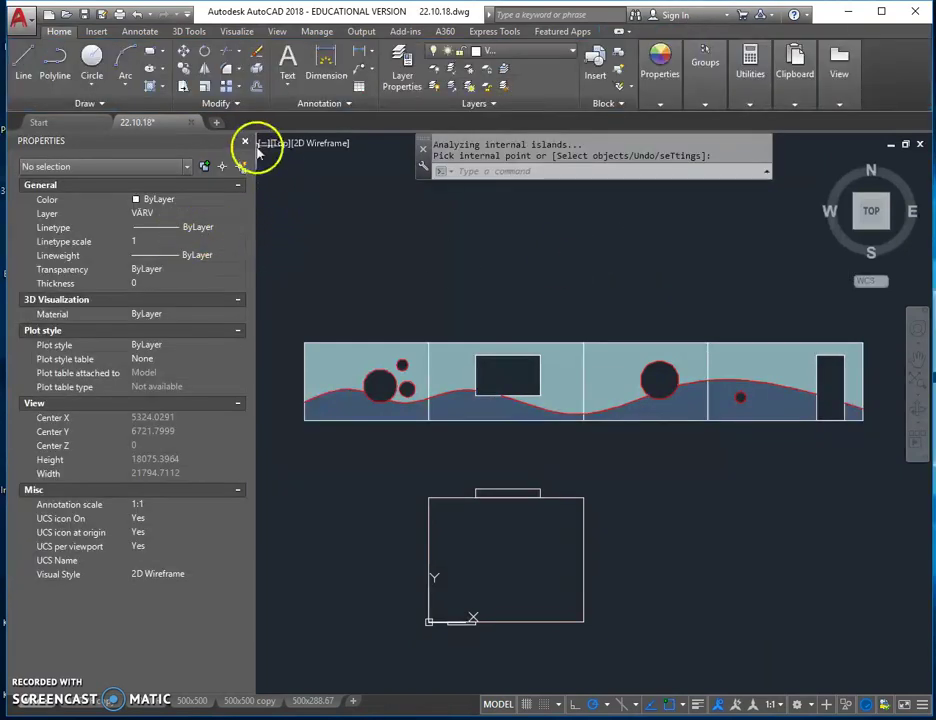
Step: Fill the two large circles on the first and third walls with a solid hatch in colour 254,204,102
{"action": "left_click", "coordinate": [150, 88]}
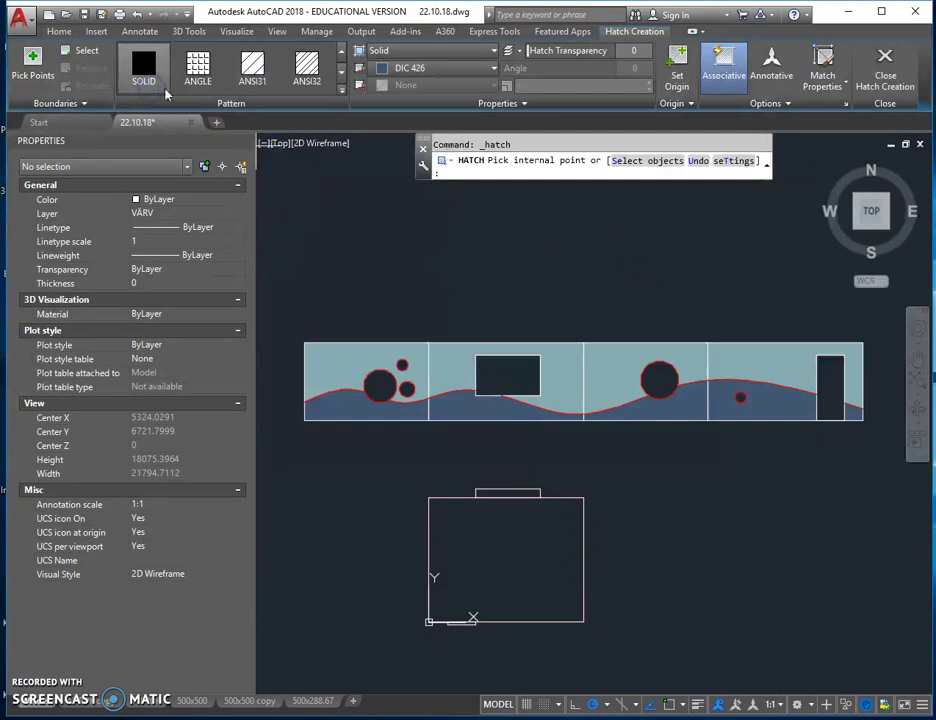
{"action": "left_click", "coordinate": [494, 68]}
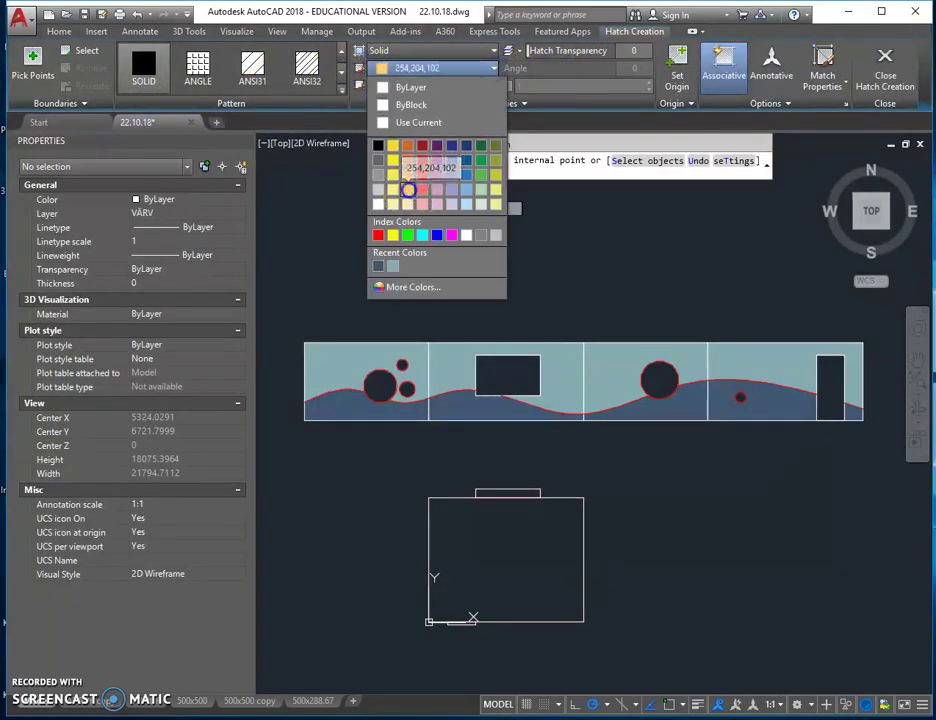
{"action": "left_click", "coordinate": [408, 190]}
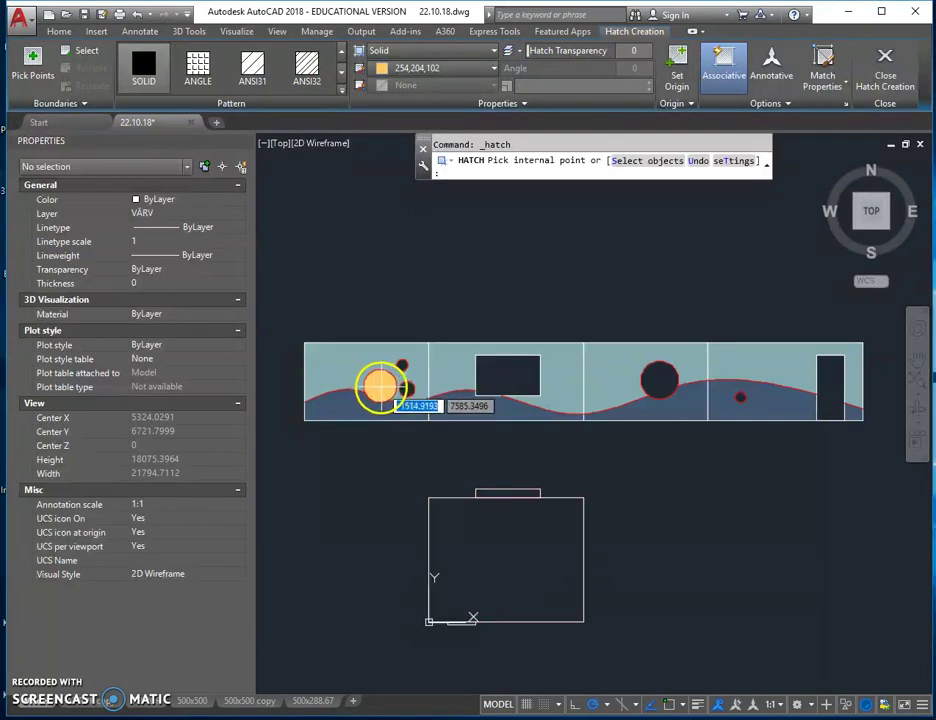
{"action": "left_click", "coordinate": [378, 386]}
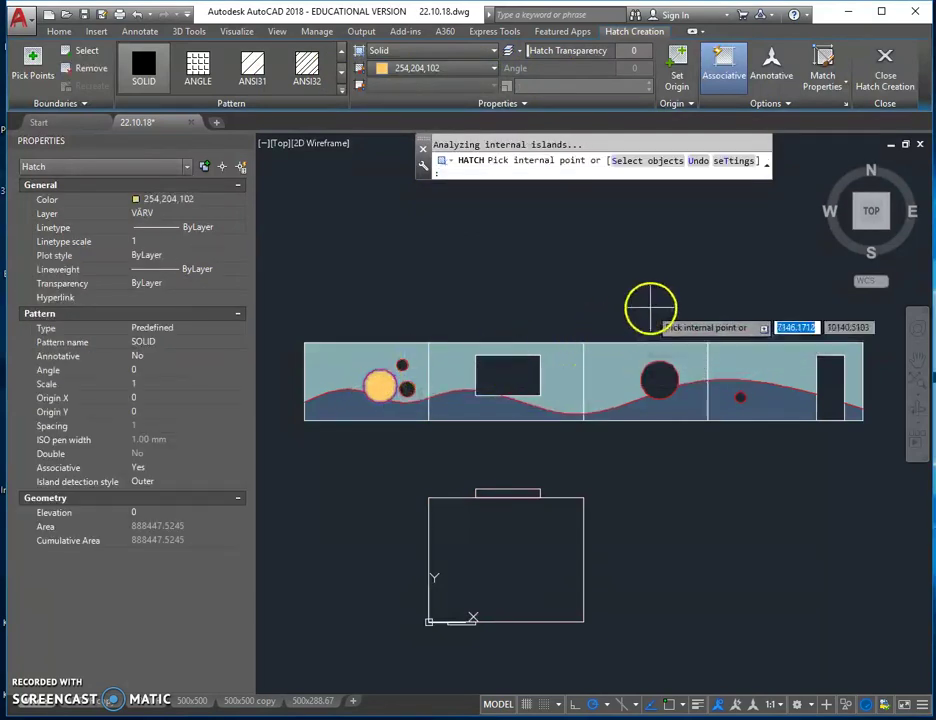
{"action": "left_click", "coordinate": [660, 368]}
{"action": "left_click", "coordinate": [656, 374]}
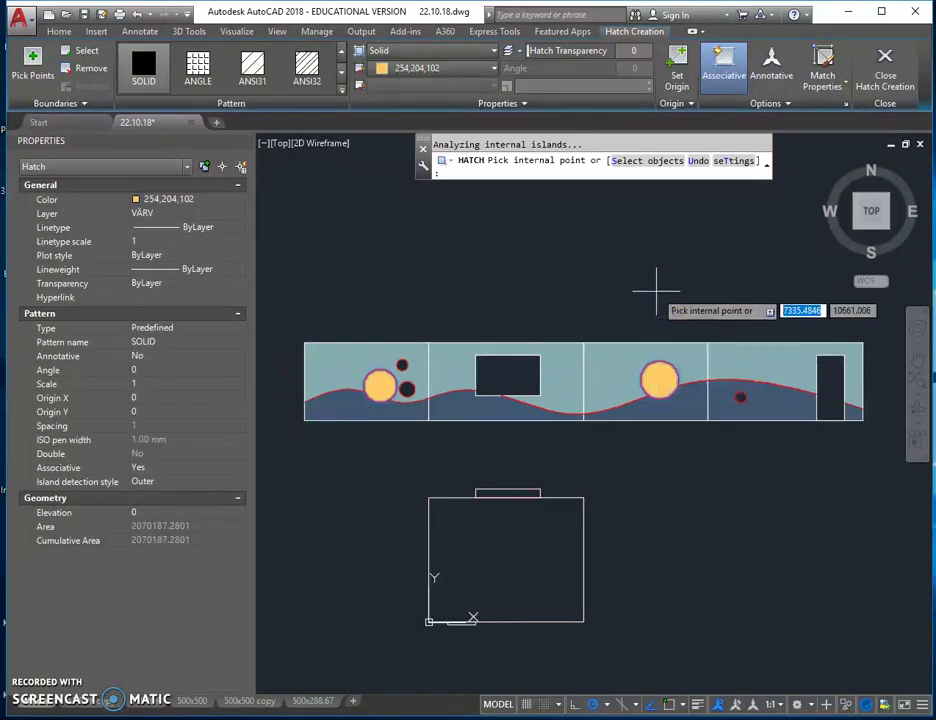
{"action": "key", "text": "Return"}
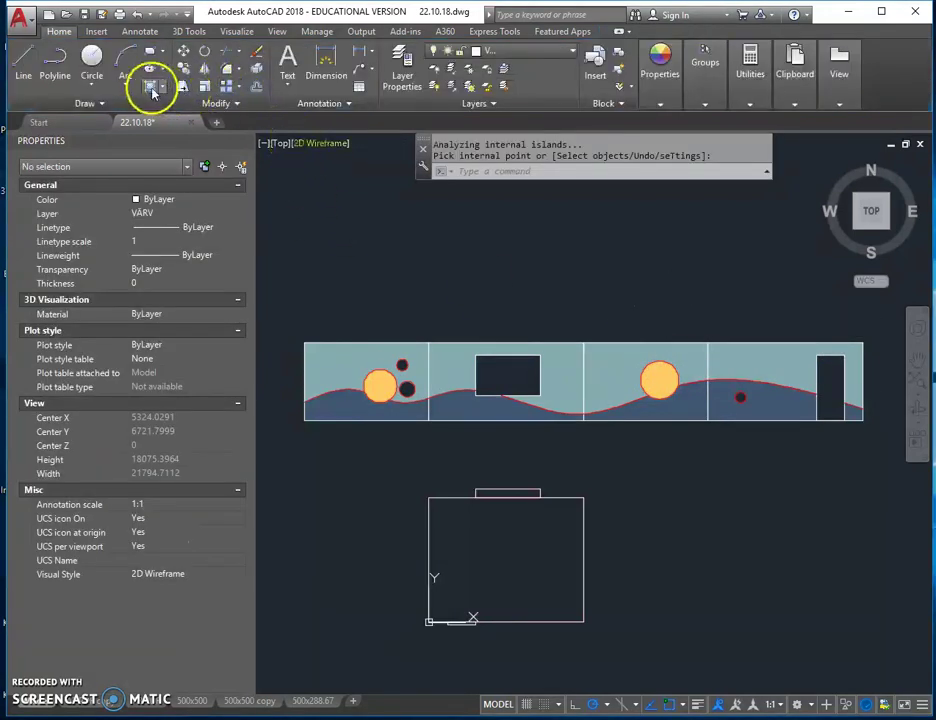
Step: Fill the fourth wall's small circle and the first wall's upper small circle with a solid hatch in colour 237,31,36
{"action": "left_click", "coordinate": [151, 88]}
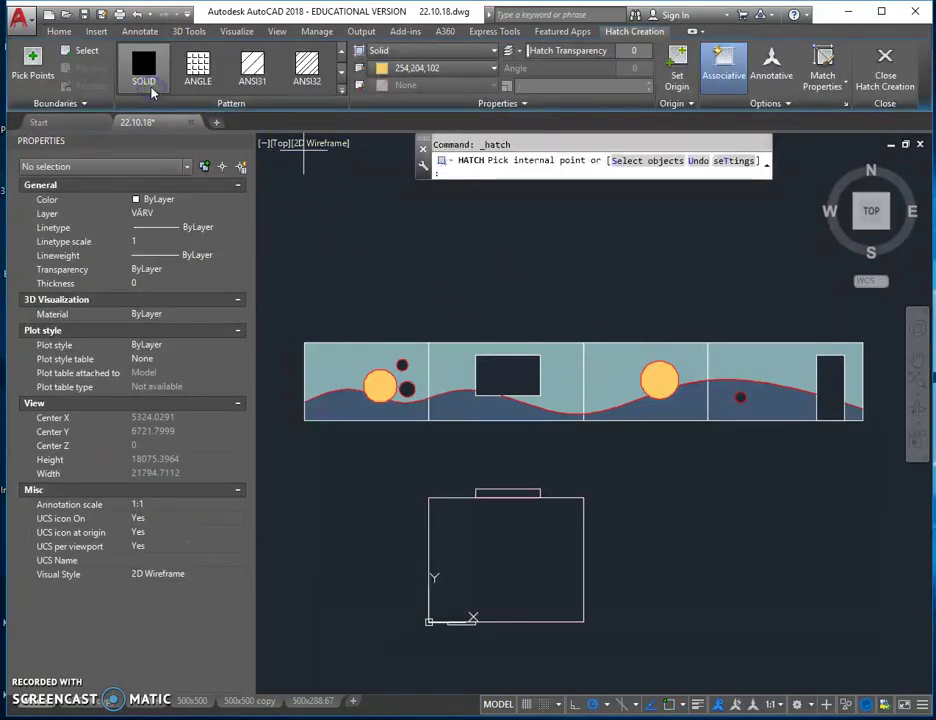
{"action": "left_click", "coordinate": [494, 70]}
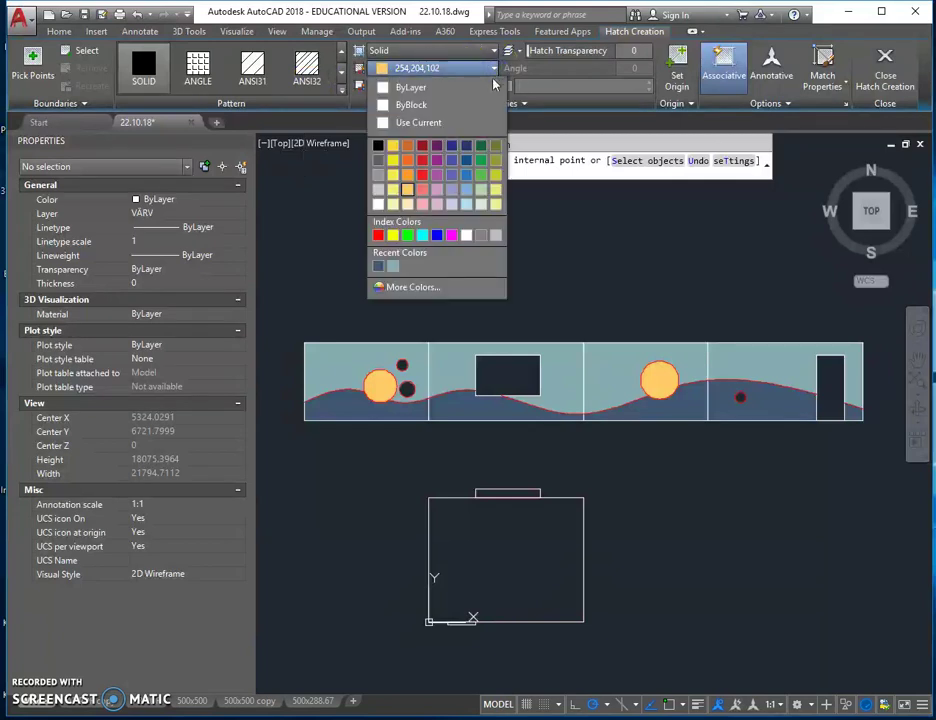
{"action": "left_click", "coordinate": [424, 178]}
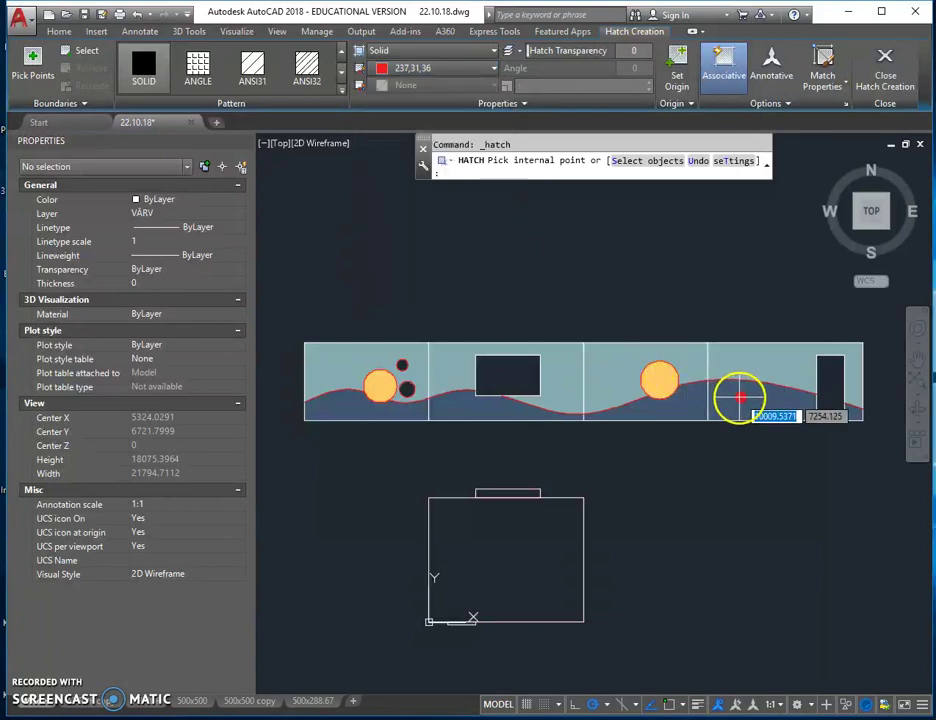
{"action": "left_click", "coordinate": [739, 398]}
{"action": "left_click", "coordinate": [401, 365]}
{"action": "left_click", "coordinate": [401, 366]}
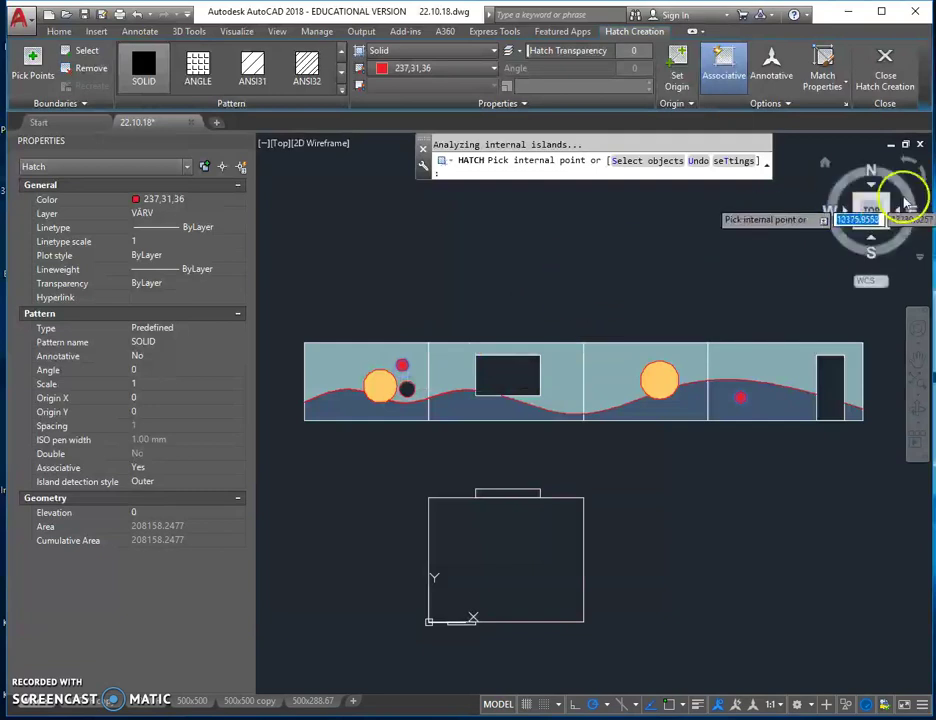
{"action": "left_click", "coordinate": [882, 72]}
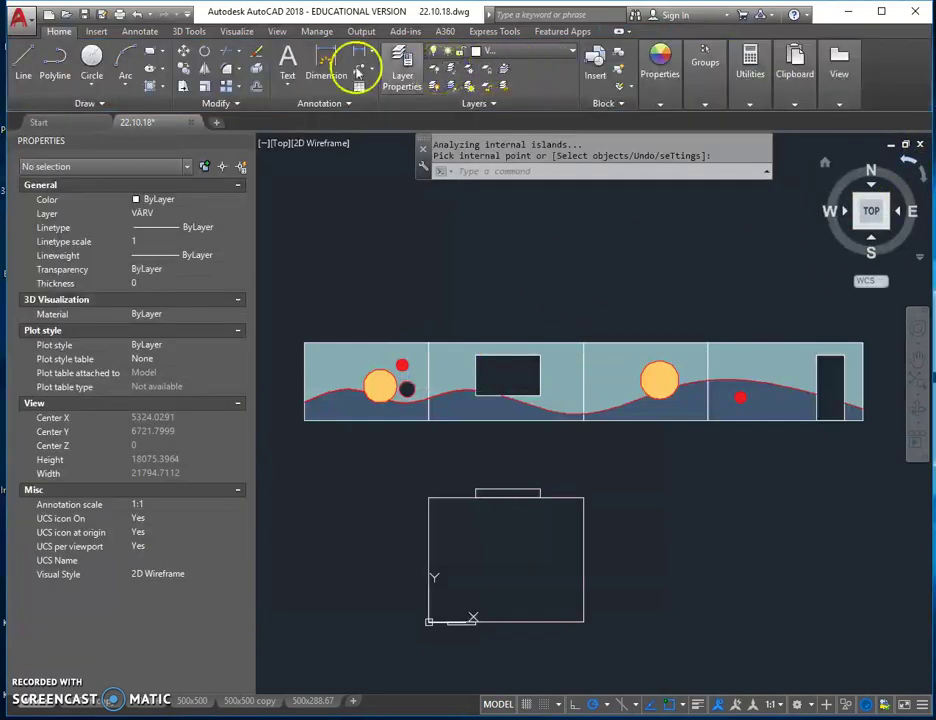
Step: Fill the first wall's lower small circle with a solid hatch in colour 19,155,72
{"action": "left_click", "coordinate": [149, 86]}
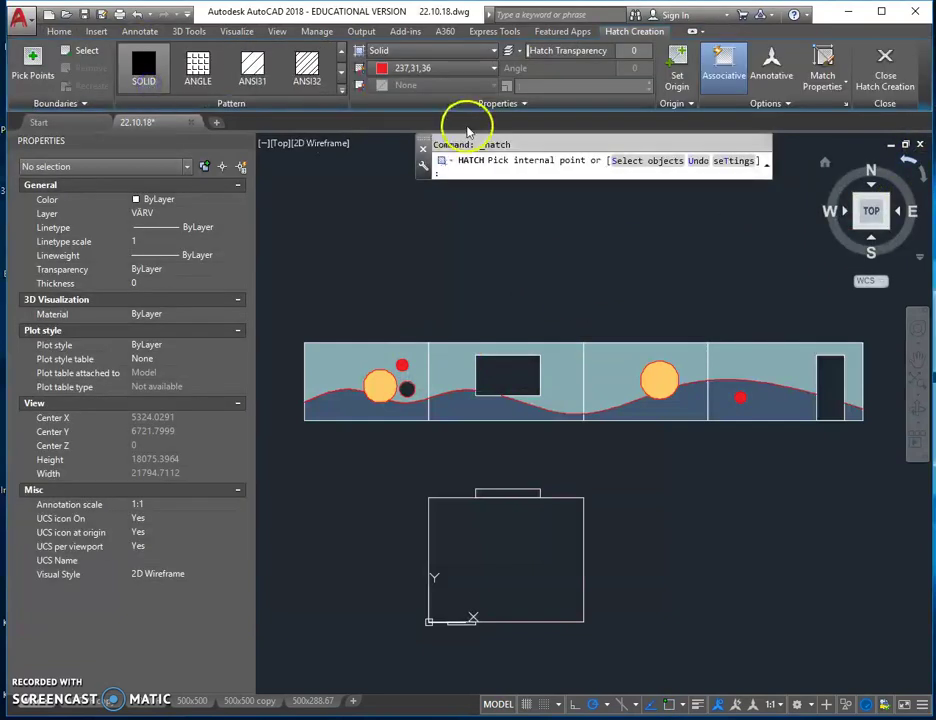
{"action": "left_click", "coordinate": [494, 68]}
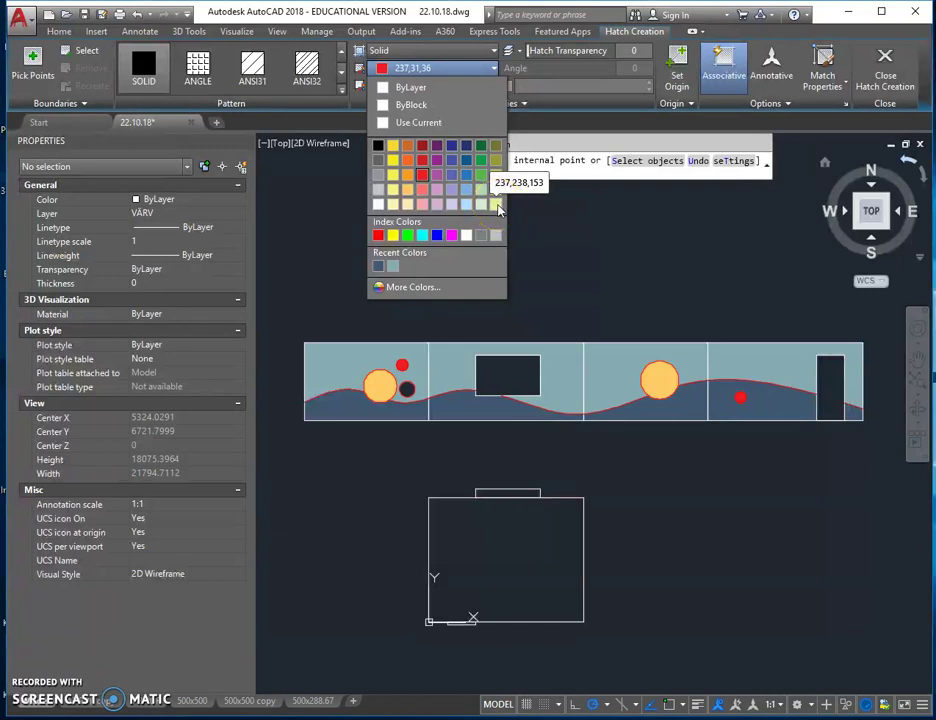
{"action": "left_click", "coordinate": [480, 159]}
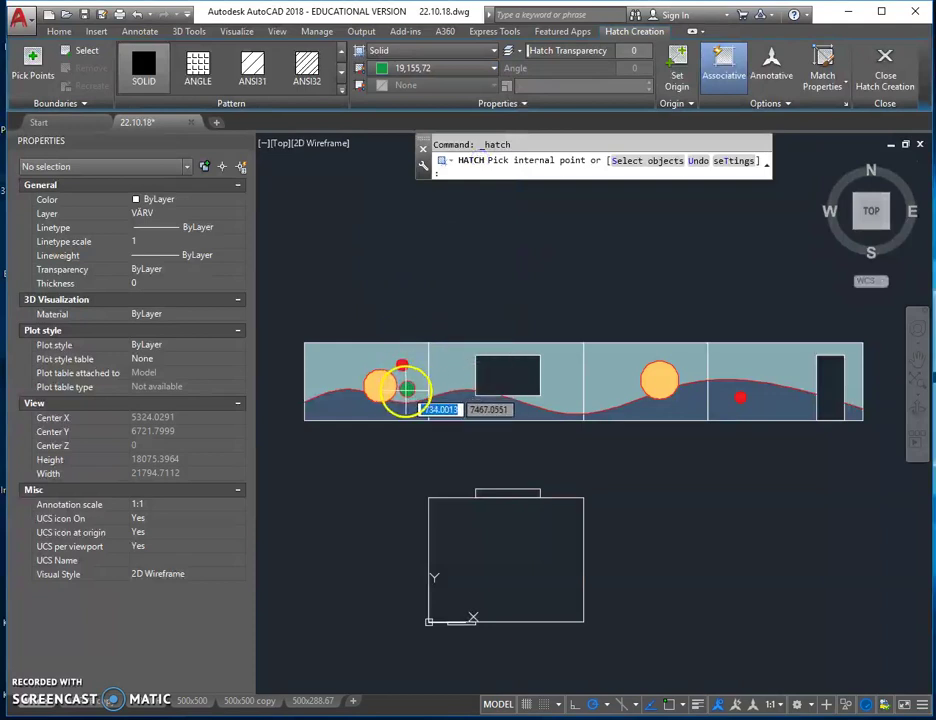
{"action": "left_click", "coordinate": [406, 388]}
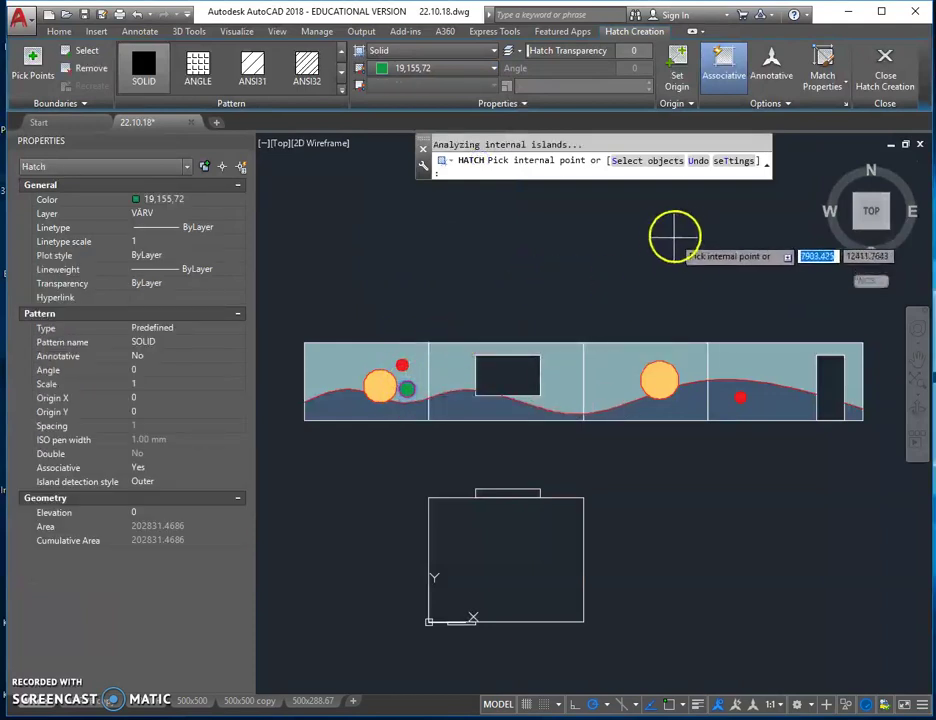
{"action": "left_click", "coordinate": [912, 56]}
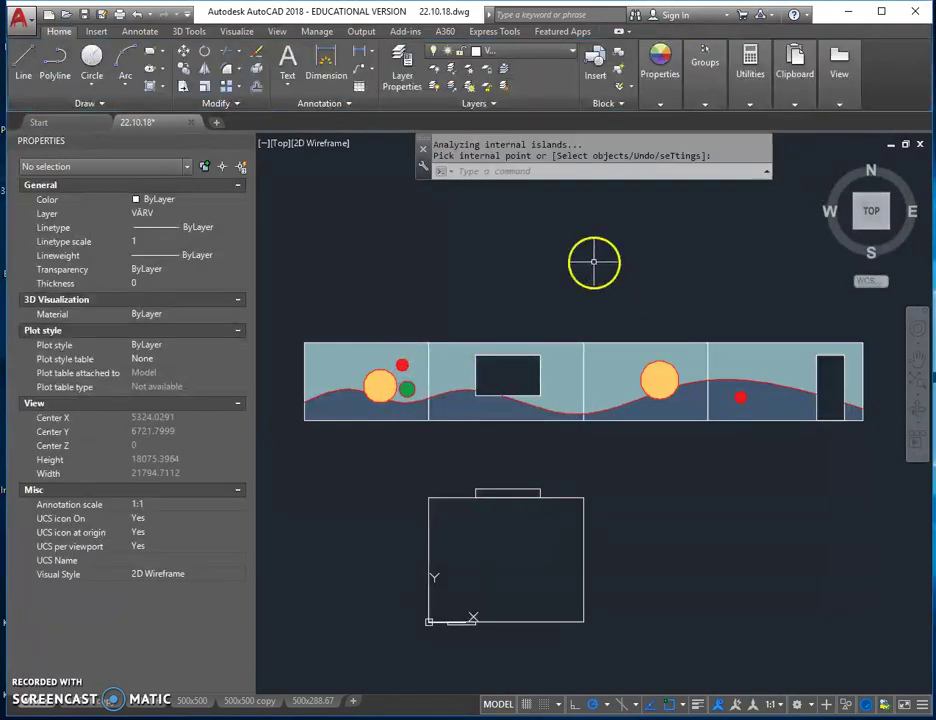
Step: Turn off the abi layer in model space to hide the wavy line and circle outlines
{"action": "left_click", "coordinate": [568, 50]}
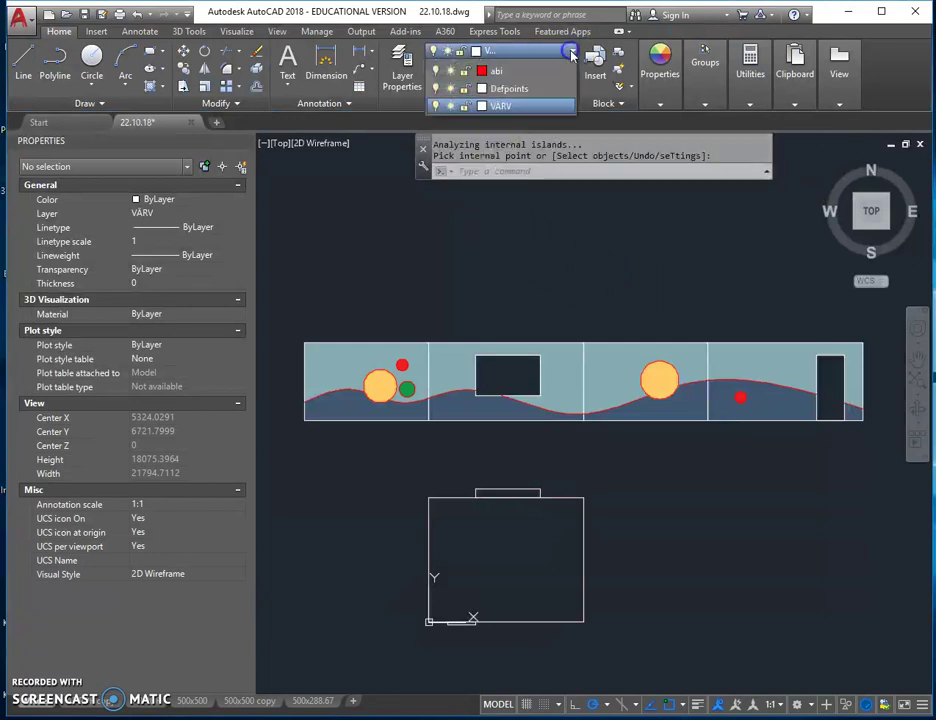
{"action": "left_click", "coordinate": [436, 88]}
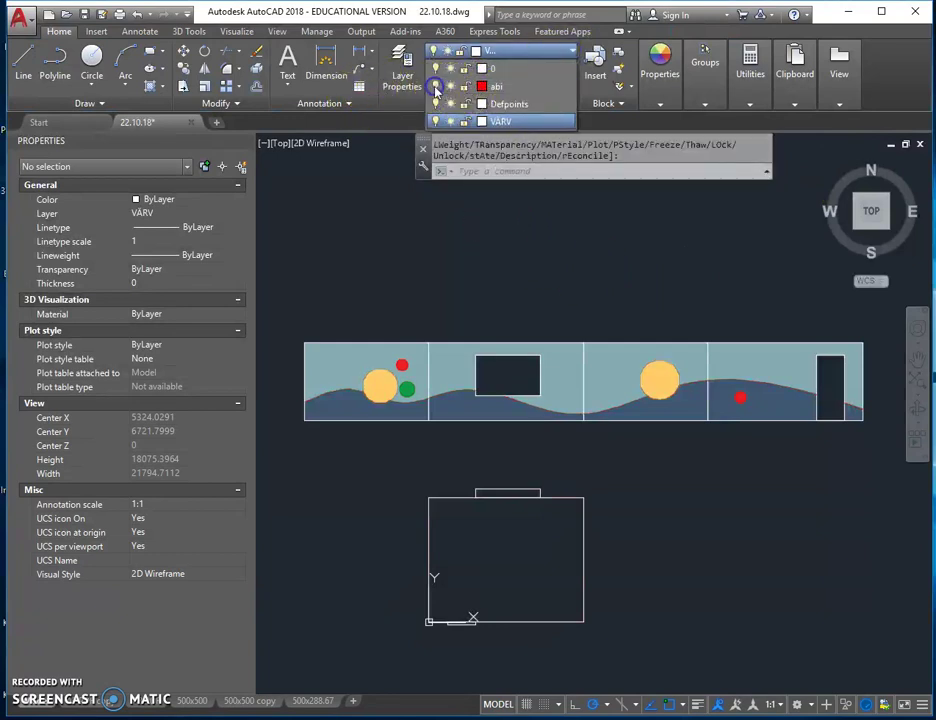
{"action": "left_click", "coordinate": [614, 469]}
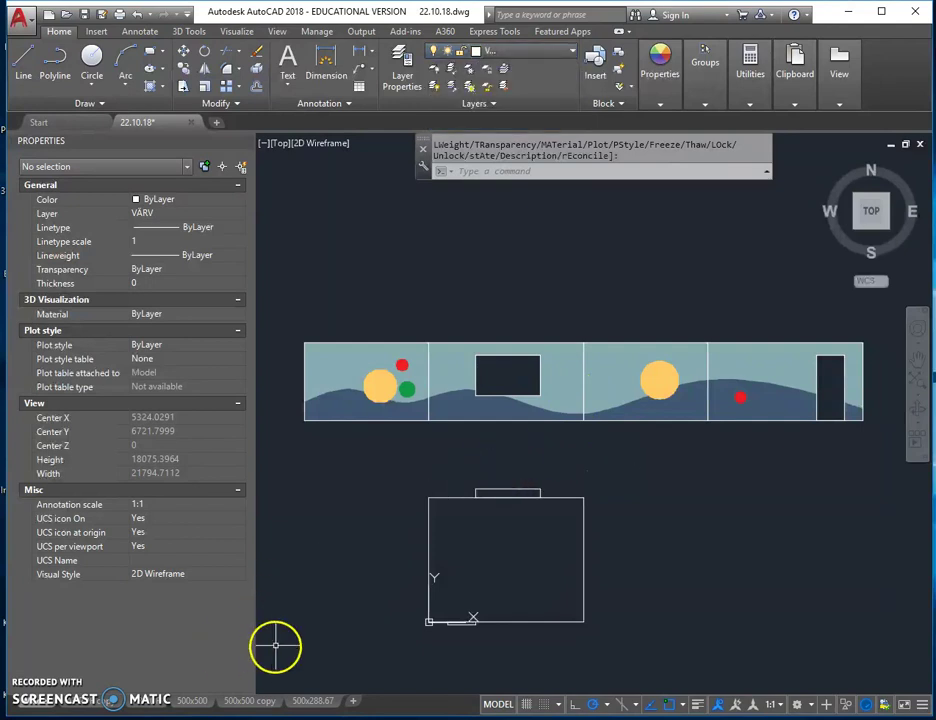
Step: Open the A3 PDF copy layout and turn the abi layer on to show the viewport frames
{"action": "left_click", "coordinate": [113, 705]}
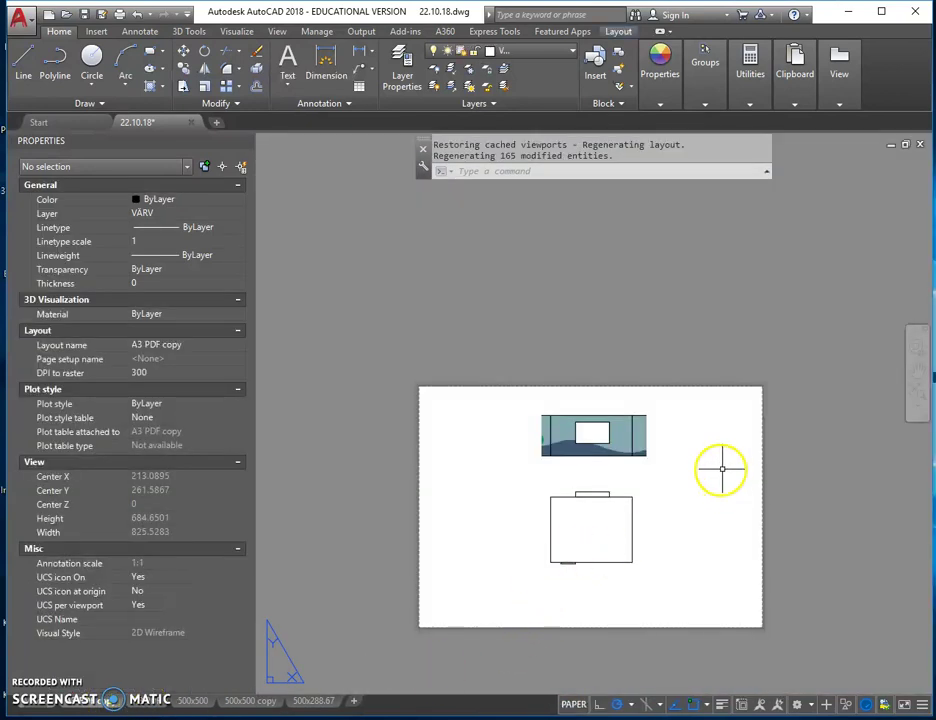
{"action": "left_click", "coordinate": [574, 52]}
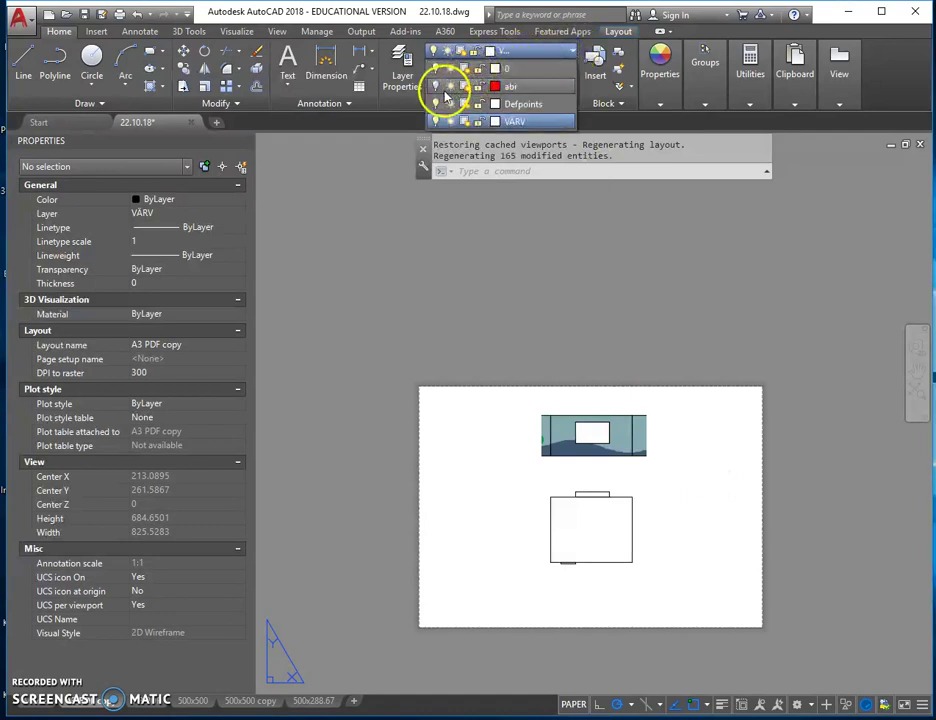
{"action": "left_click", "coordinate": [435, 88]}
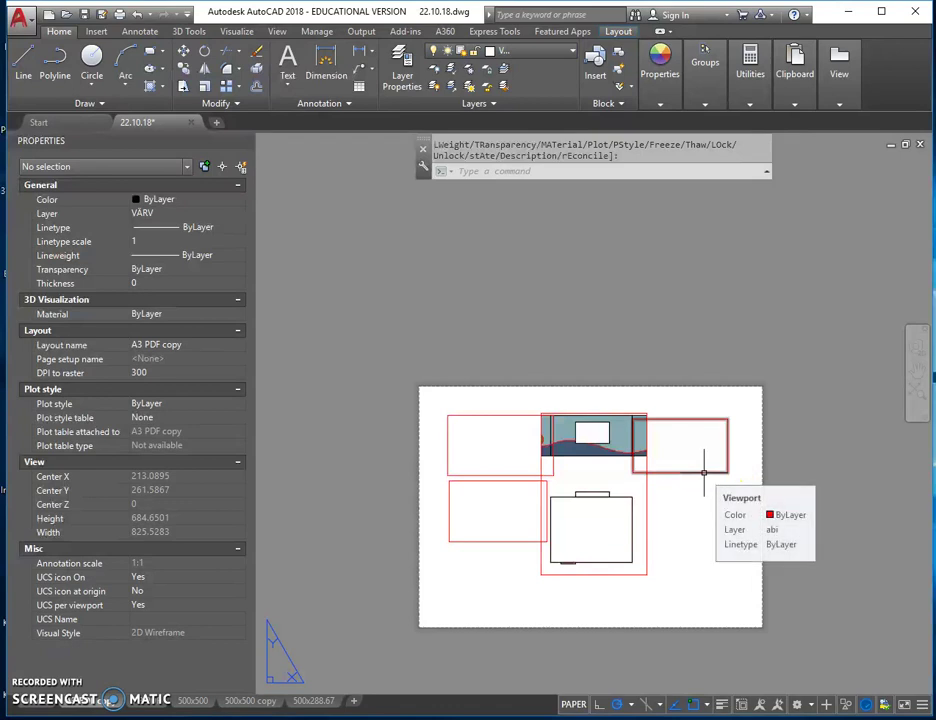
Step: Delete the three empty viewports on either side of the central viewport
{"action": "left_click", "coordinate": [703, 472]}
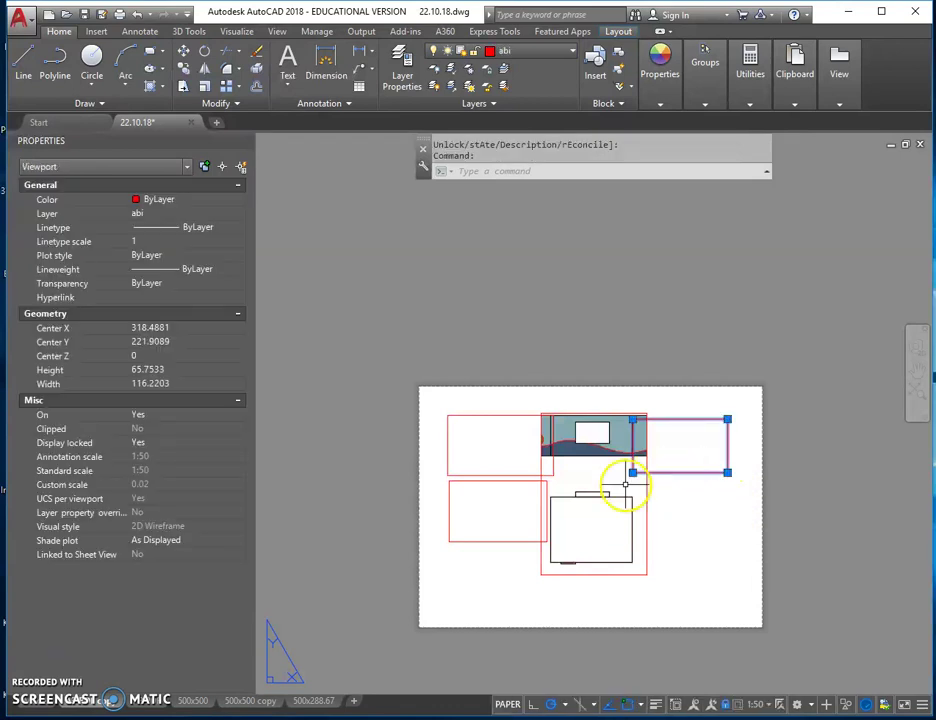
{"action": "key", "text": "Delete"}
{"action": "left_click", "coordinate": [520, 497]}
{"action": "left_click", "coordinate": [494, 470]}
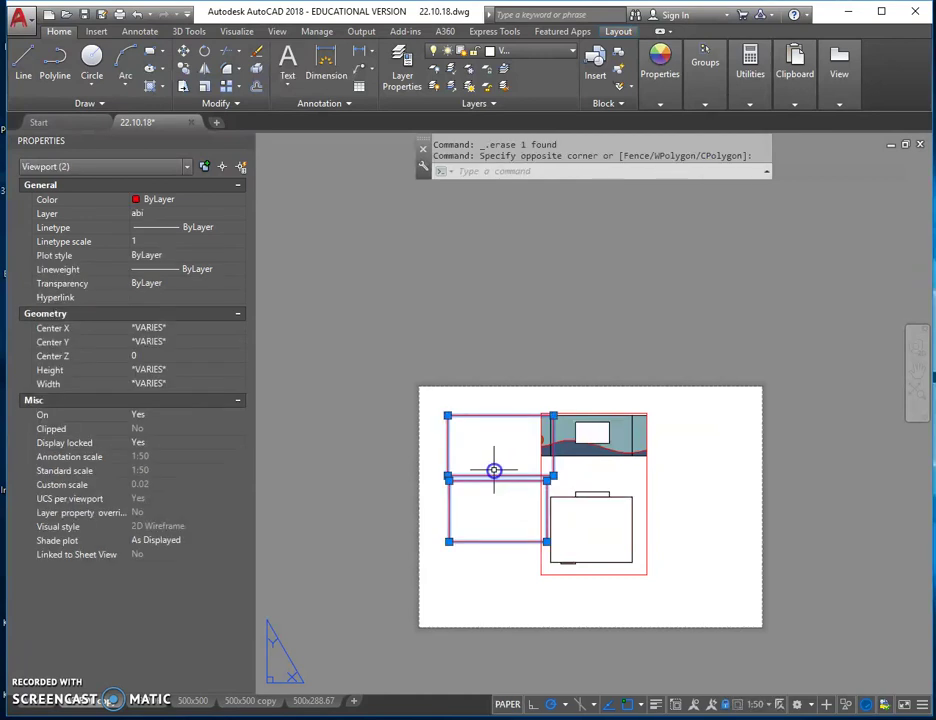
{"action": "key", "text": "Delete"}
Step: Stretch the remaining viewport on both sides to about 382 units wide so it frames the whole strip of walls
{"action": "left_click", "coordinate": [646, 483]}
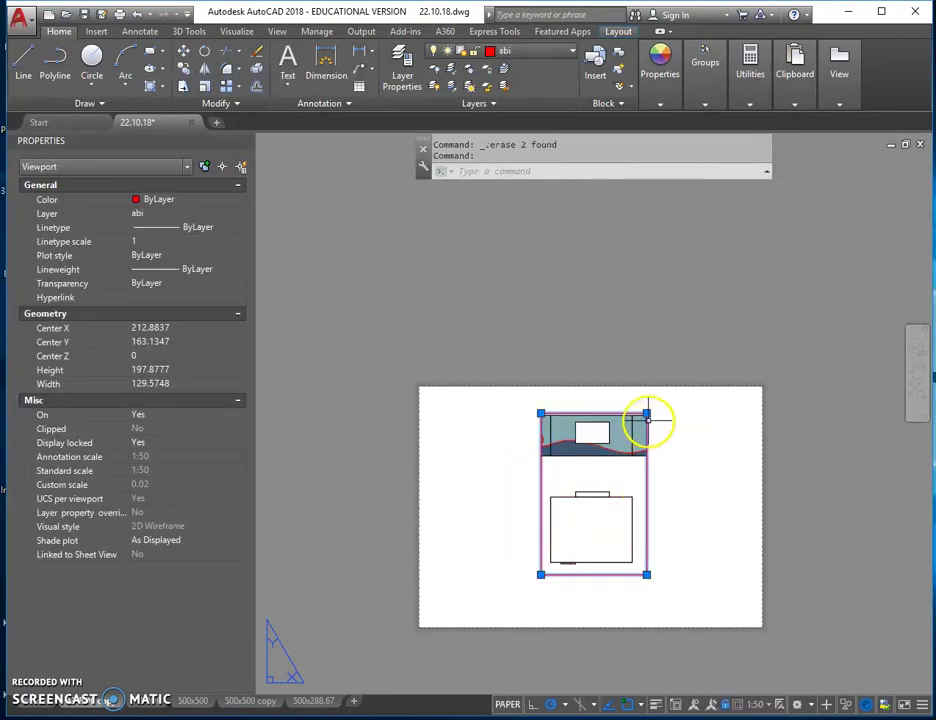
{"action": "left_click", "coordinate": [647, 414]}
{"action": "left_click", "coordinate": [770, 413]}
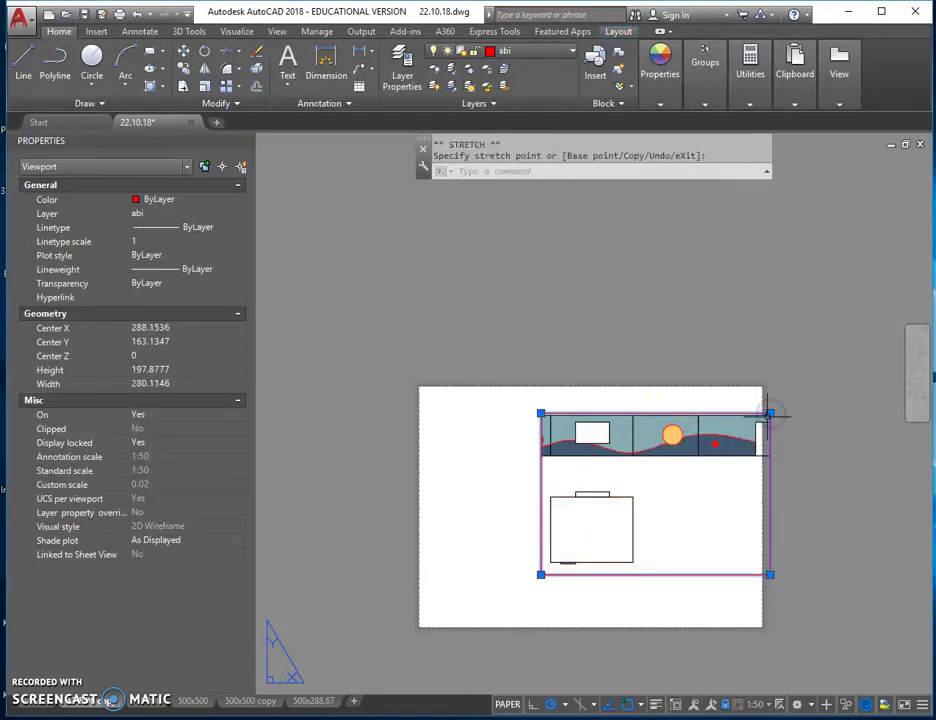
{"action": "left_click", "coordinate": [770, 413]}
{"action": "left_click", "coordinate": [788, 413]}
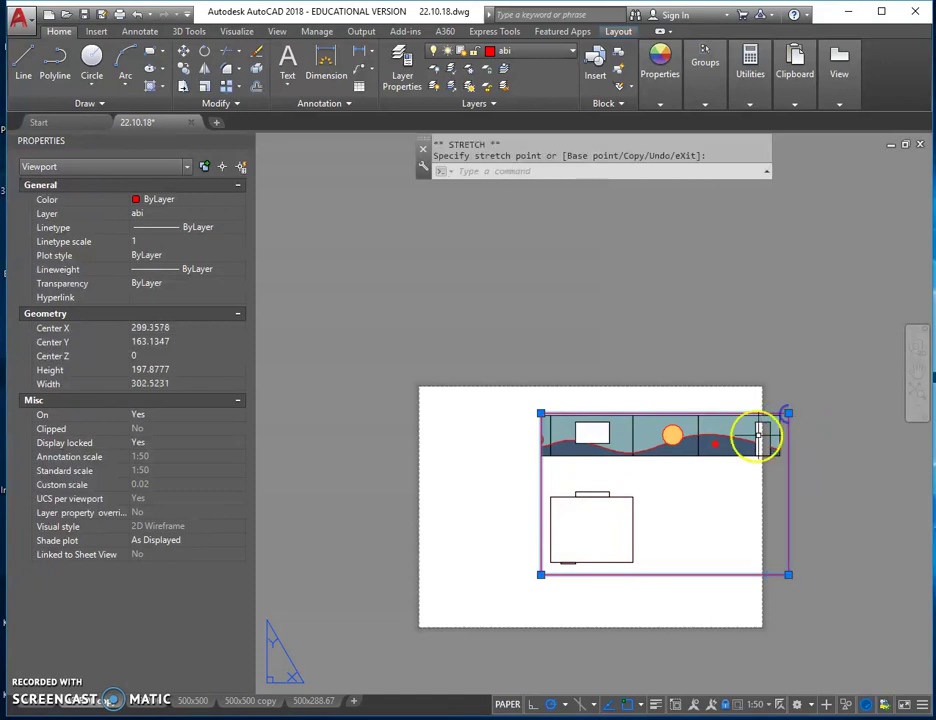
{"action": "left_click", "coordinate": [540, 413]}
{"action": "left_click", "coordinate": [451, 411]}
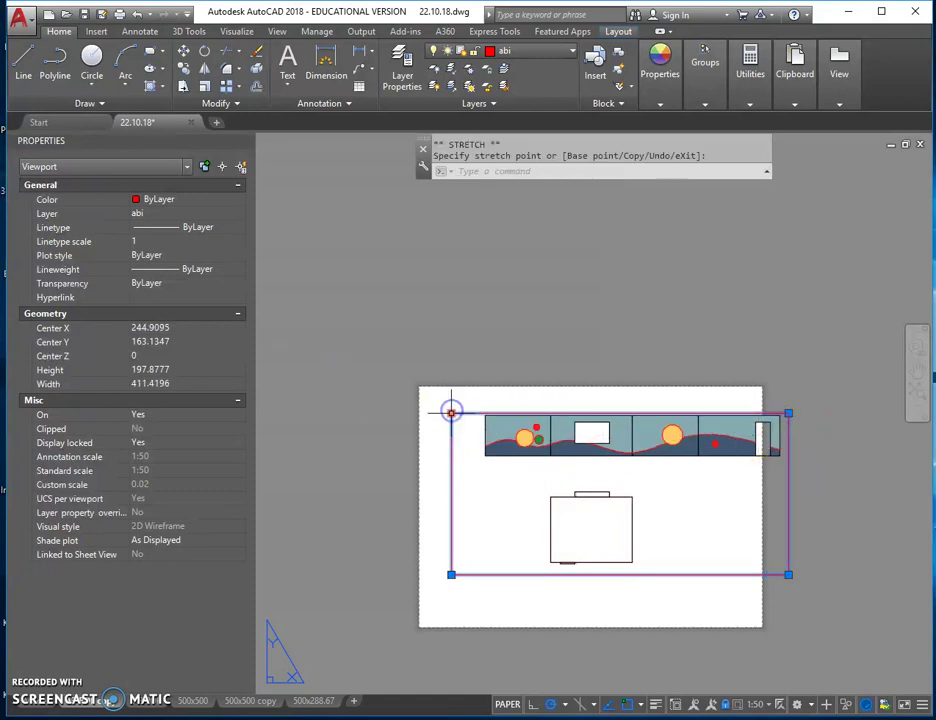
{"action": "left_click", "coordinate": [451, 411]}
{"action": "left_click", "coordinate": [476, 412]}
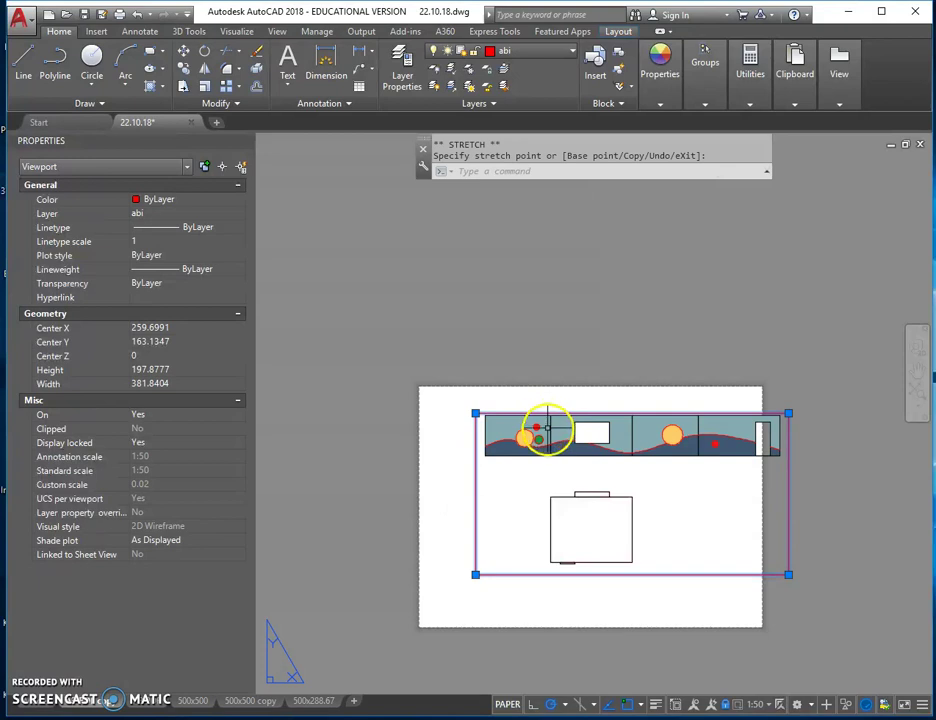
Step: Move the widened viewport about 51 units horizontally to the left so it lies within the A3 sheet
{"action": "right_click", "coordinate": [645, 508]}
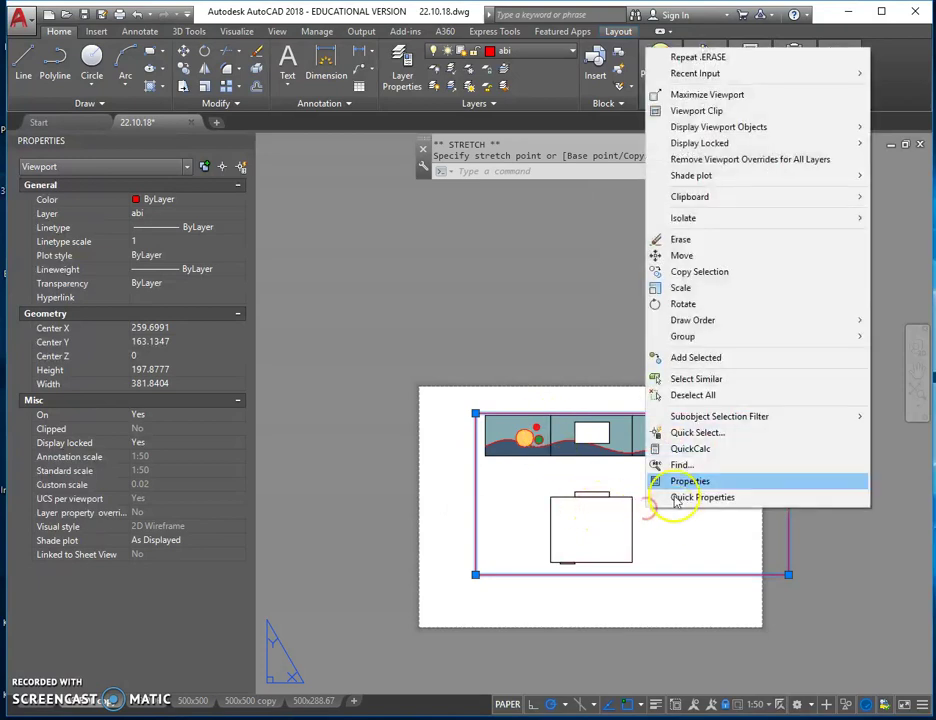
{"action": "left_click", "coordinate": [652, 255]}
{"action": "left_click", "coordinate": [641, 349]}
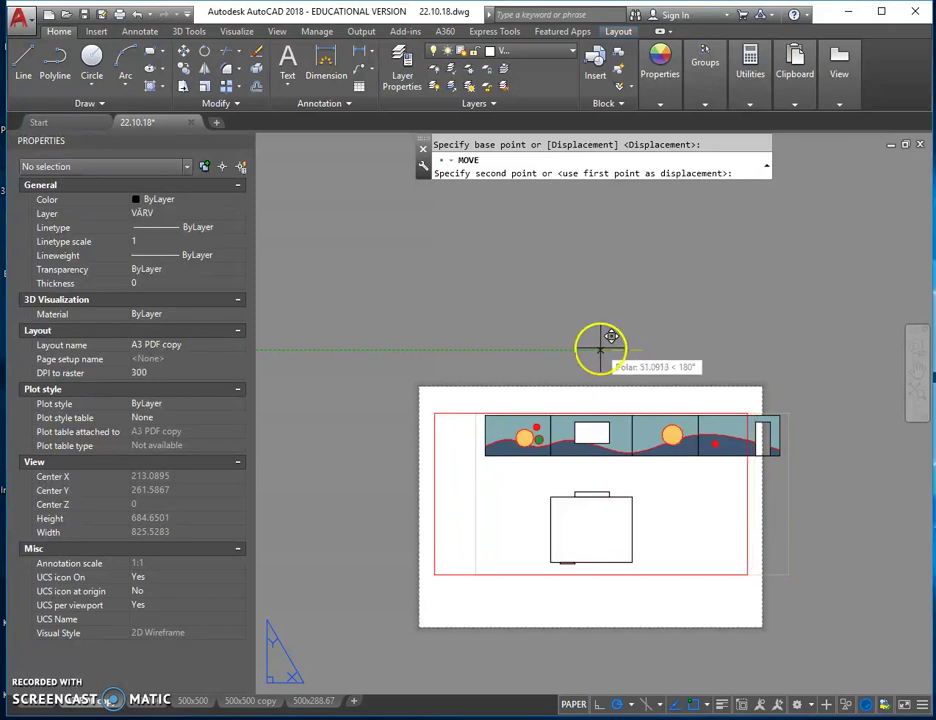
{"action": "left_click", "coordinate": [600, 349]}
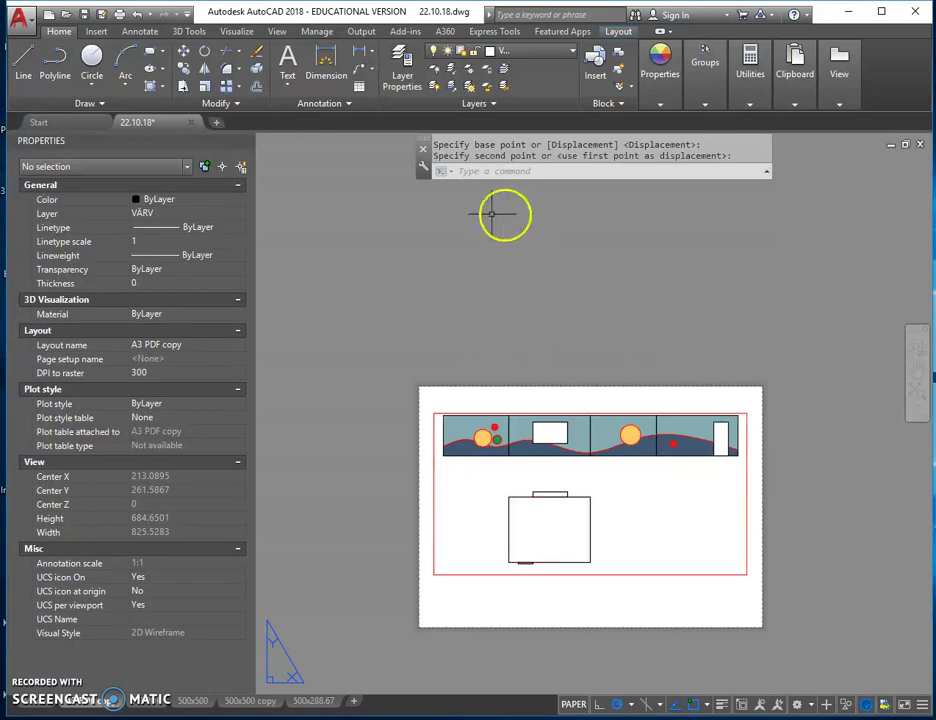
Step: Turn off the abi layer in the layout to hide the viewport frame and guide outlines
{"action": "left_click", "coordinate": [570, 52]}
{"action": "left_click", "coordinate": [455, 86]}
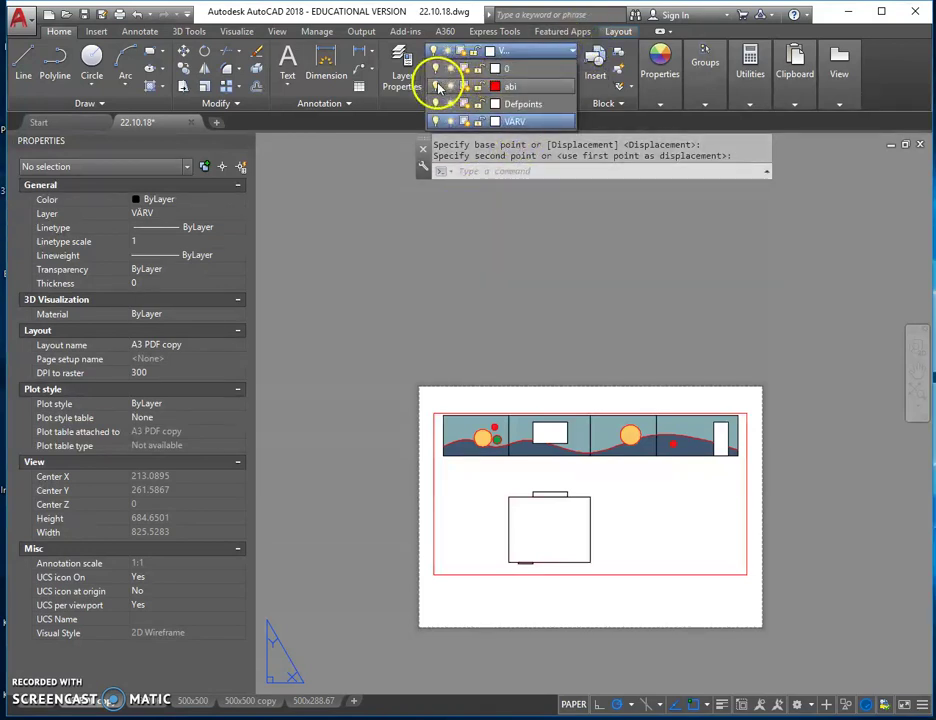
{"action": "left_click", "coordinate": [620, 543]}
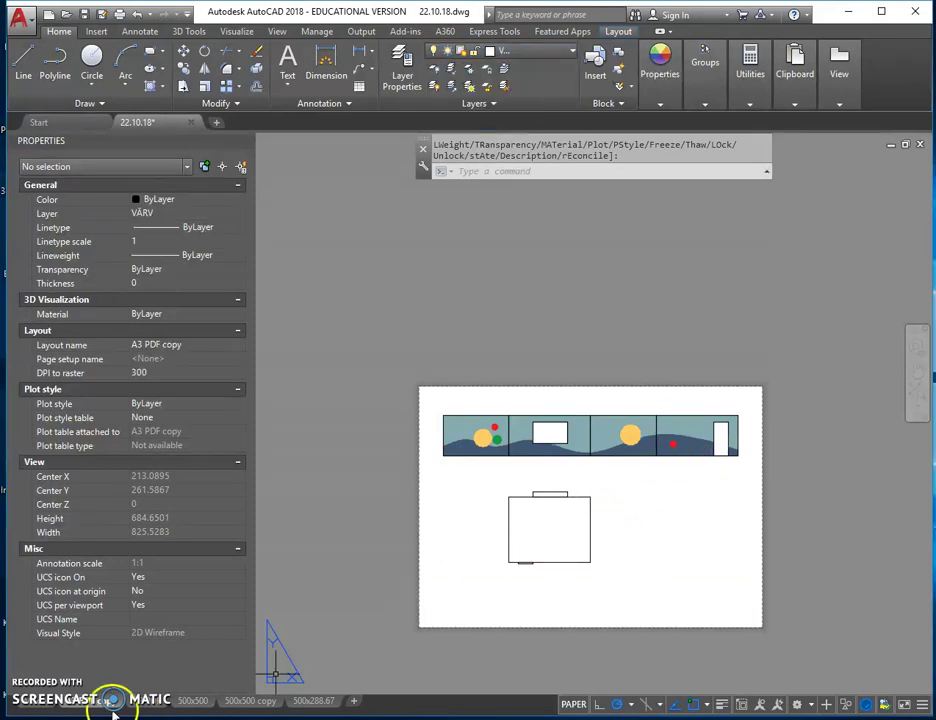
Step: Return to model space and fill the room's floor plan with a solid hatch in colour 41,49,137
{"action": "left_click", "coordinate": [46, 705]}
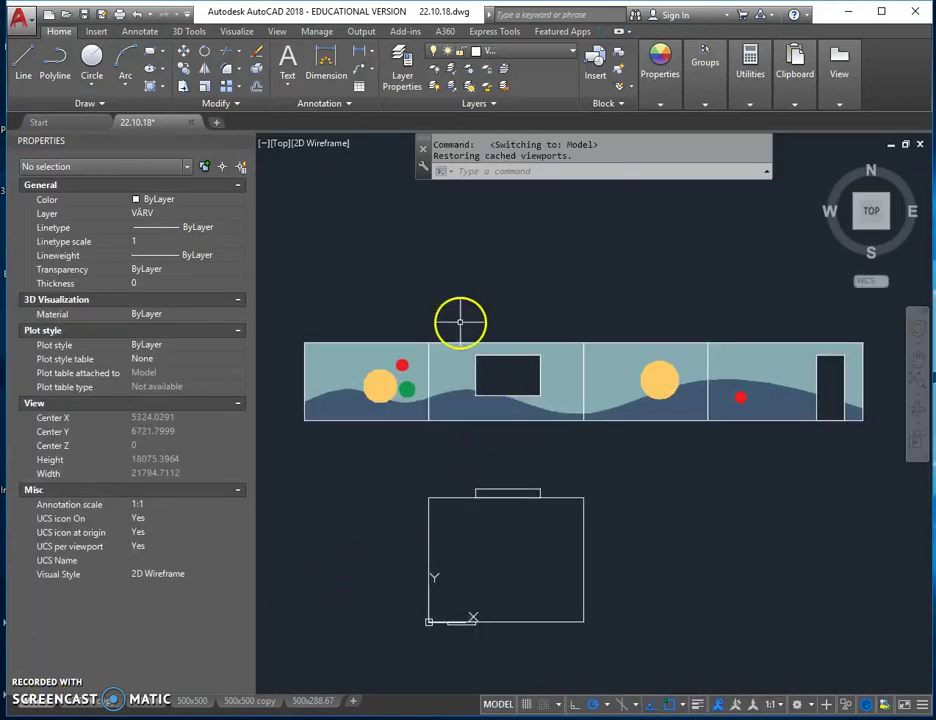
{"action": "left_click", "coordinate": [151, 88]}
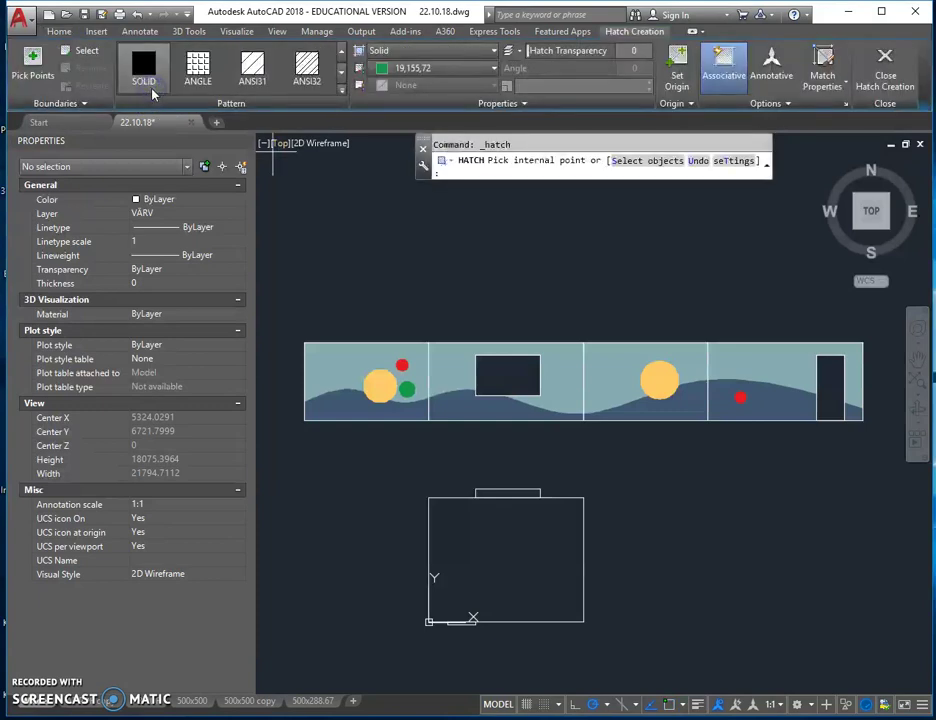
{"action": "left_click", "coordinate": [494, 70]}
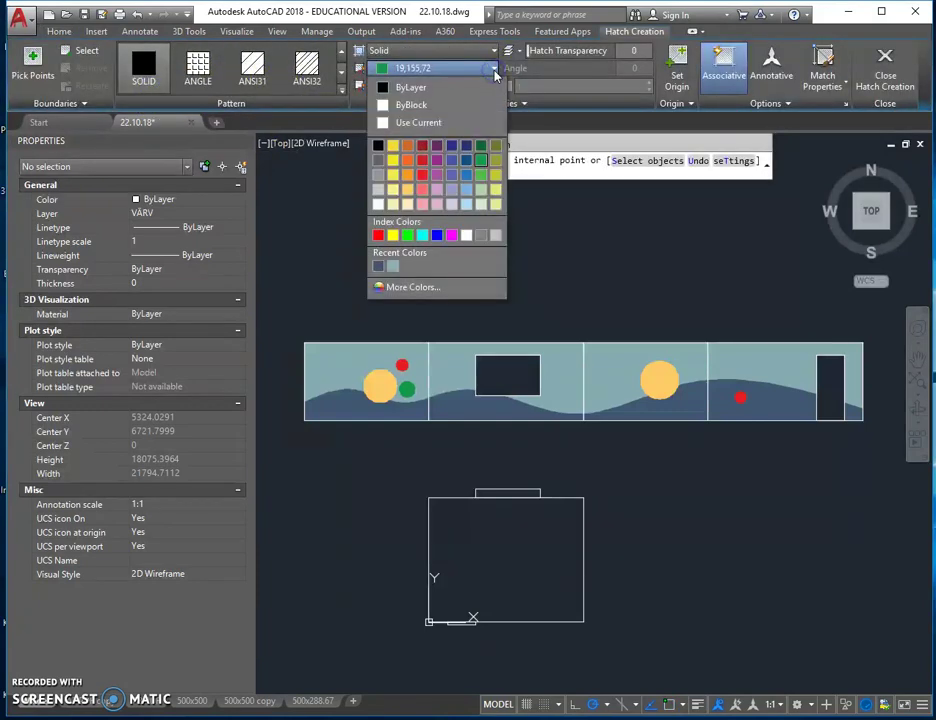
{"action": "left_click", "coordinate": [452, 159]}
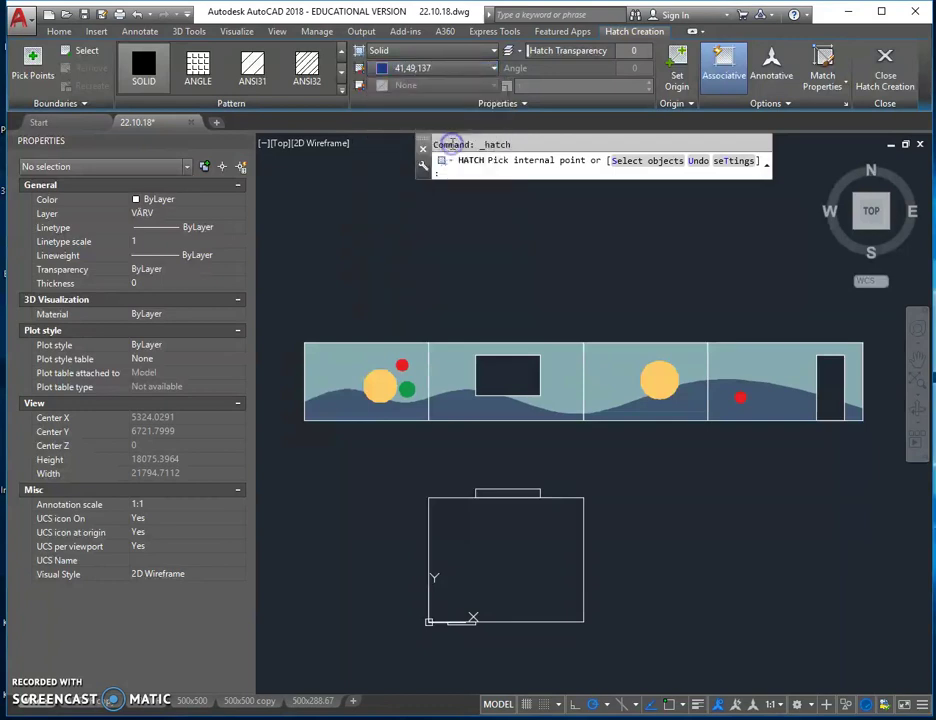
{"action": "left_click", "coordinate": [488, 566]}
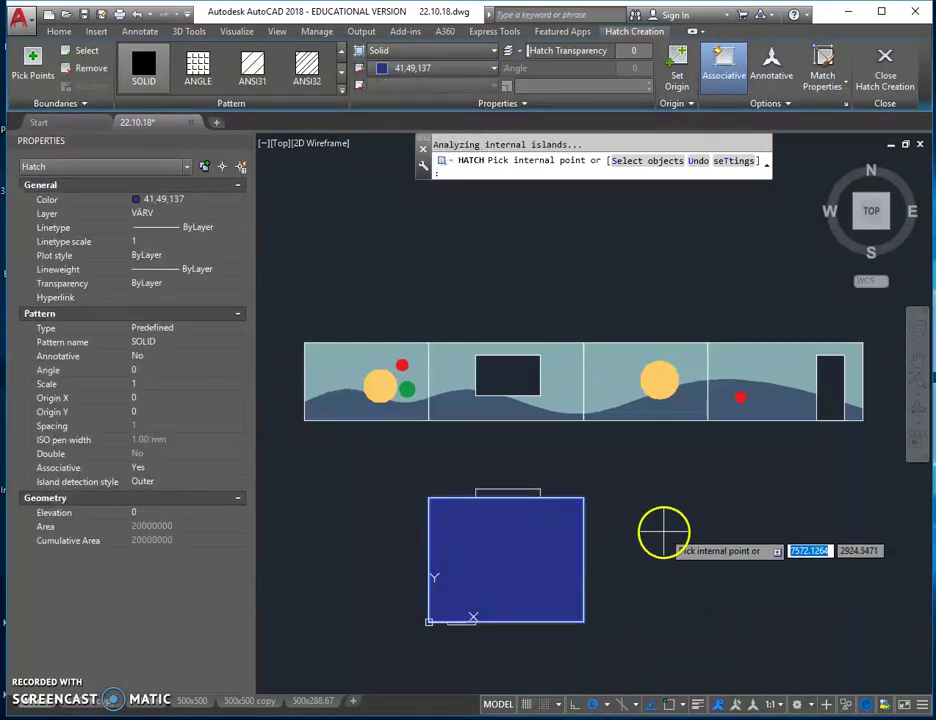
{"action": "left_click", "coordinate": [885, 78]}
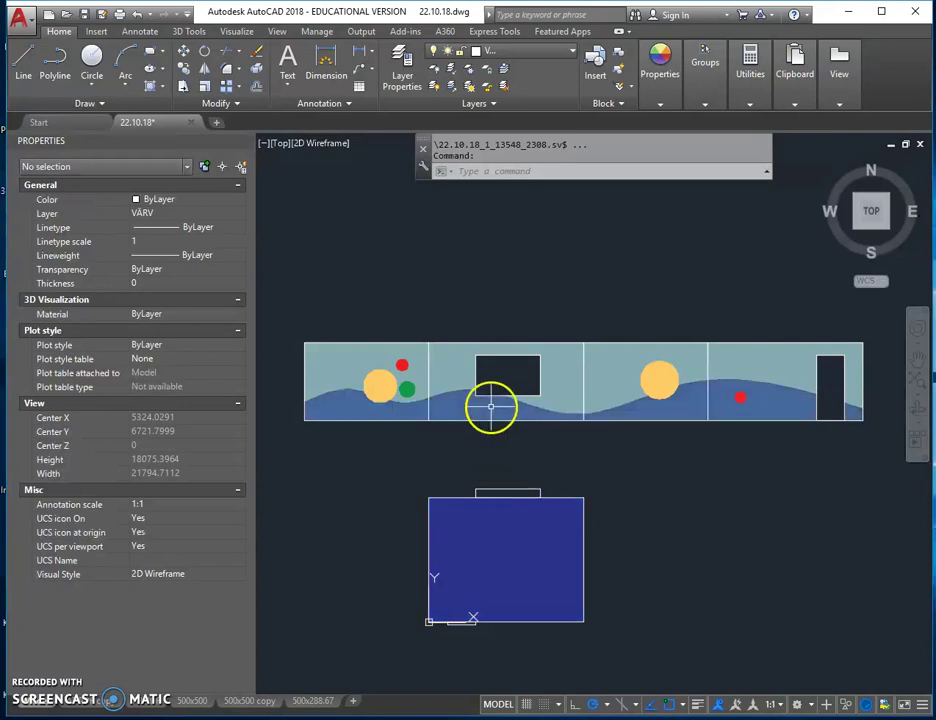
Step: Match the floor hatch's properties to the DIC 426 hatch below the wavy line and view the A3 PDF copy layout
{"action": "left_click", "coordinate": [491, 407]}
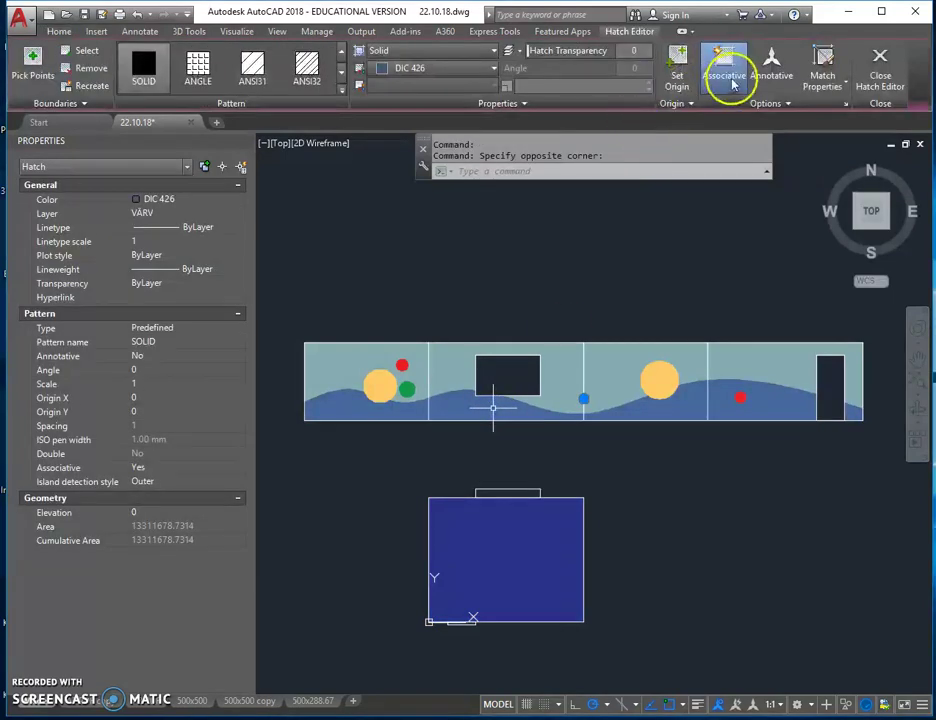
{"action": "left_click", "coordinate": [59, 31]}
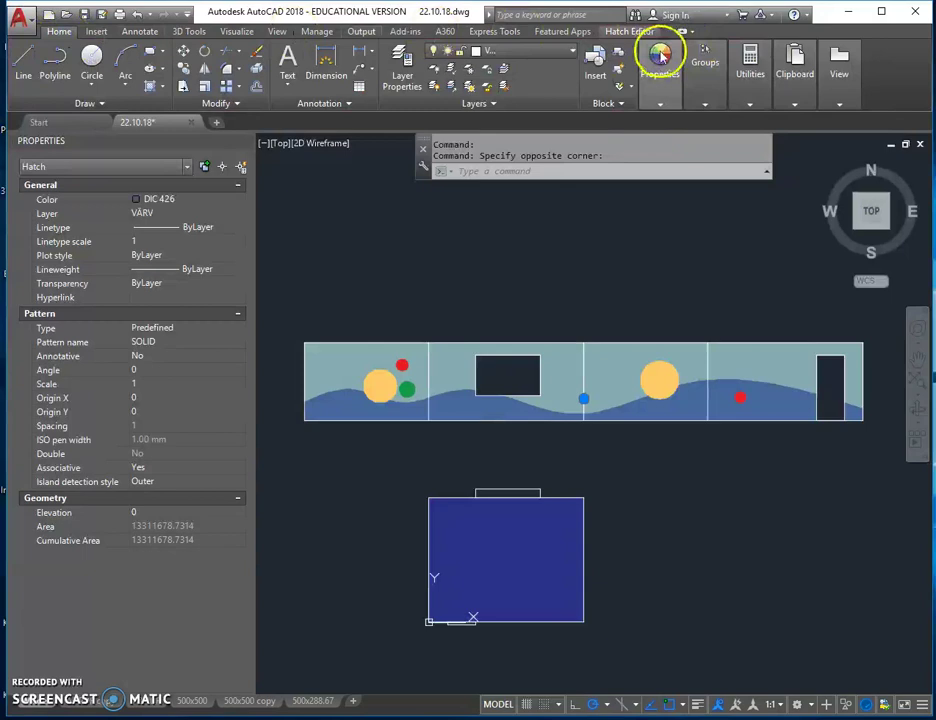
{"action": "left_click", "coordinate": [660, 65]}
{"action": "left_click", "coordinate": [660, 130]}
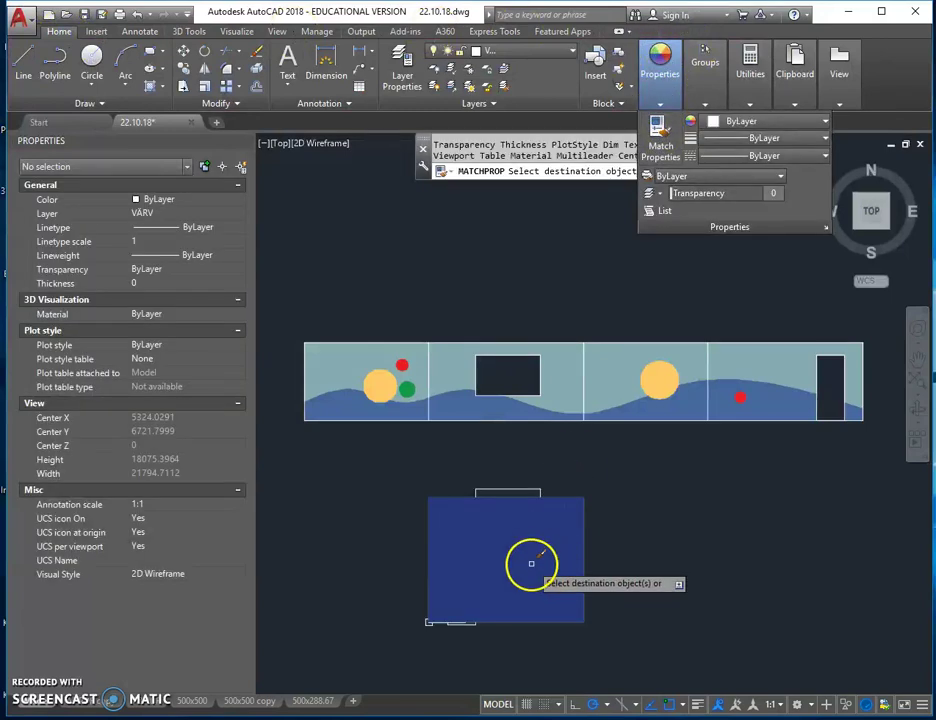
{"action": "right_click", "coordinate": [499, 567]}
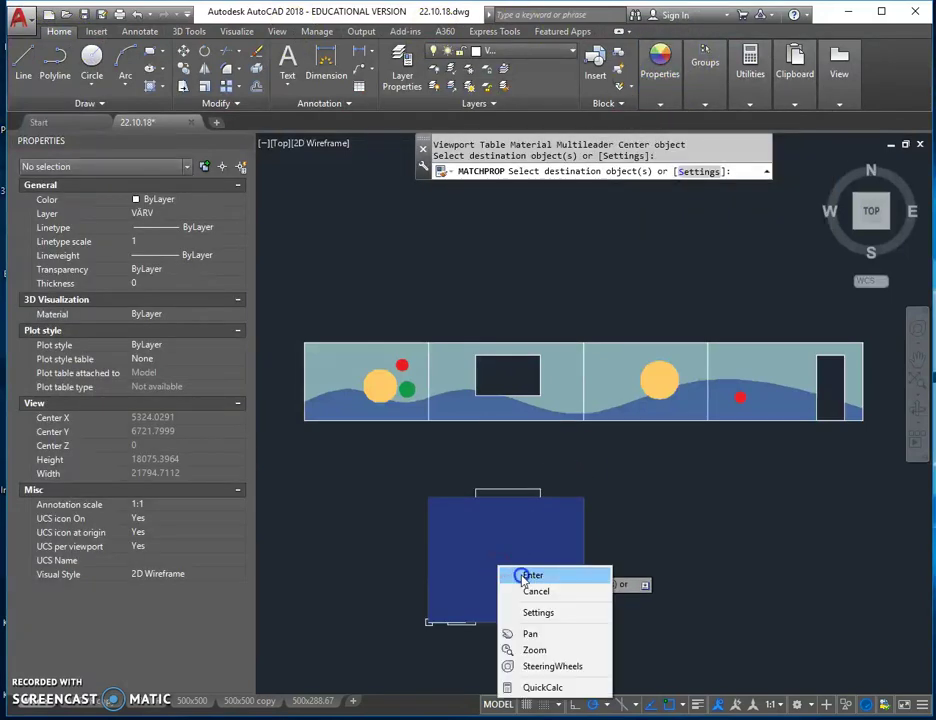
{"action": "left_click", "coordinate": [521, 576]}
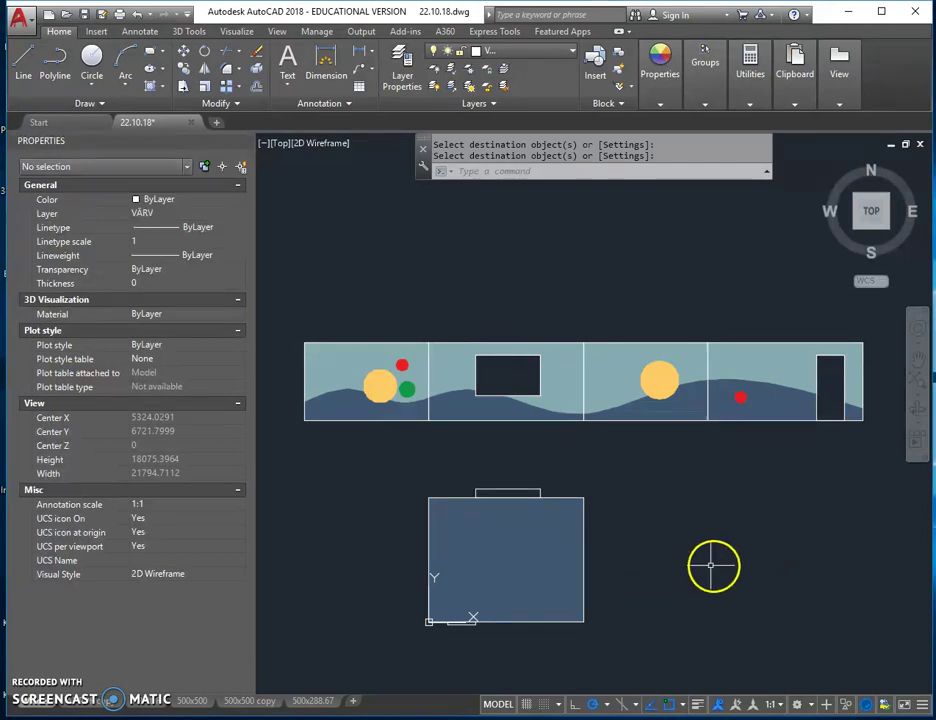
{"action": "left_click", "coordinate": [93, 705]}
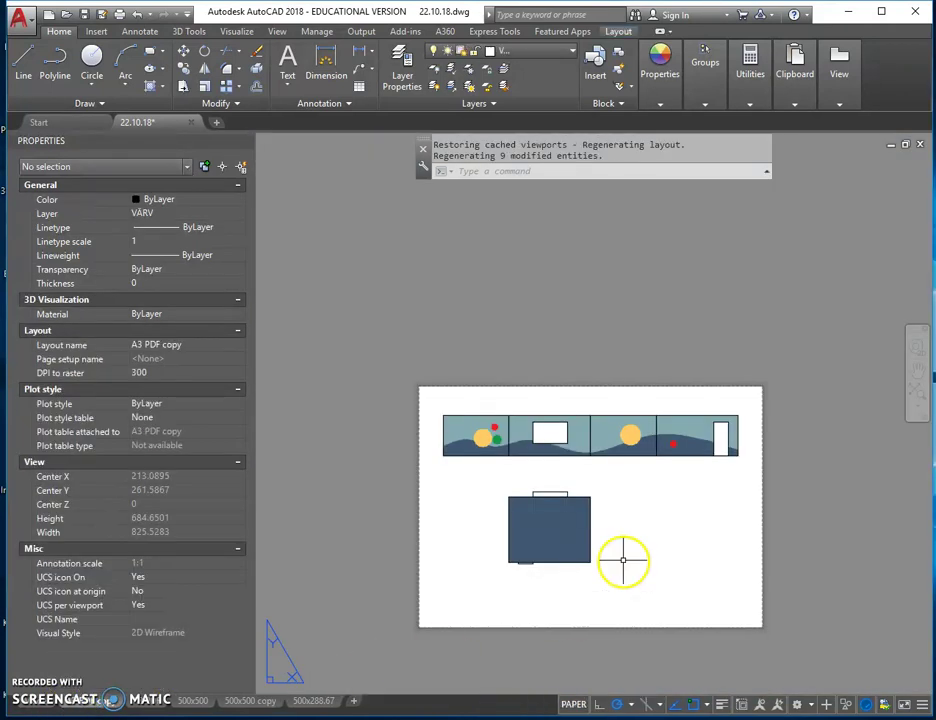
Step: Make layer 0 current and draw a rectangular border frame just inside the edges of the A3 sheet
{"action": "scroll", "coordinate": [624, 549], "scroll_direction": "up", "scroll_amount": 2}
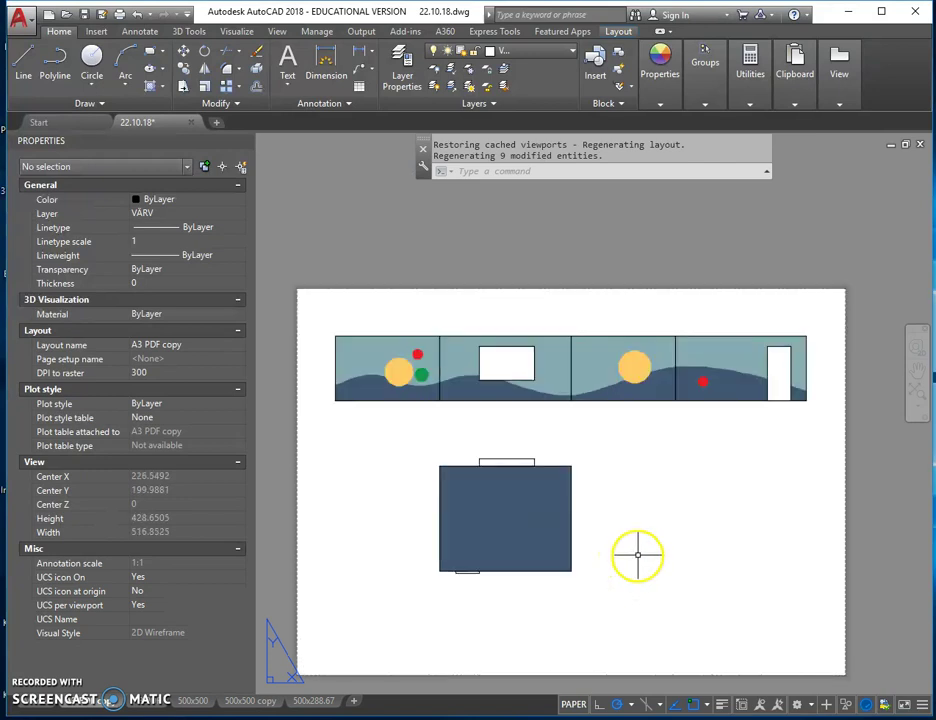
{"action": "middle_click_drag", "start_coordinate": [633, 555], "coordinate": [627, 535]}
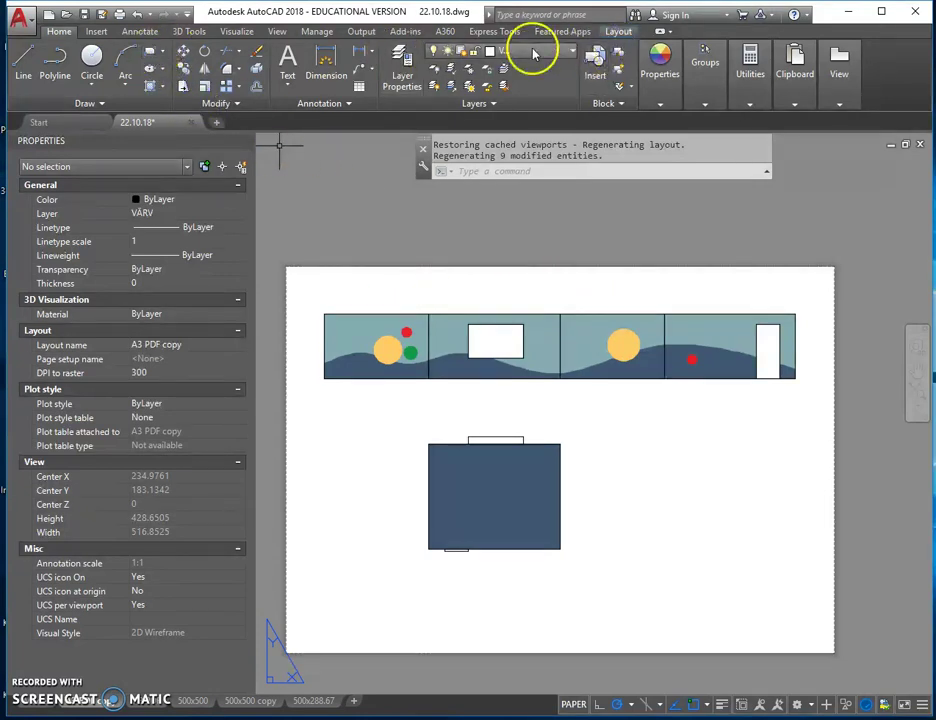
{"action": "left_click", "coordinate": [565, 55]}
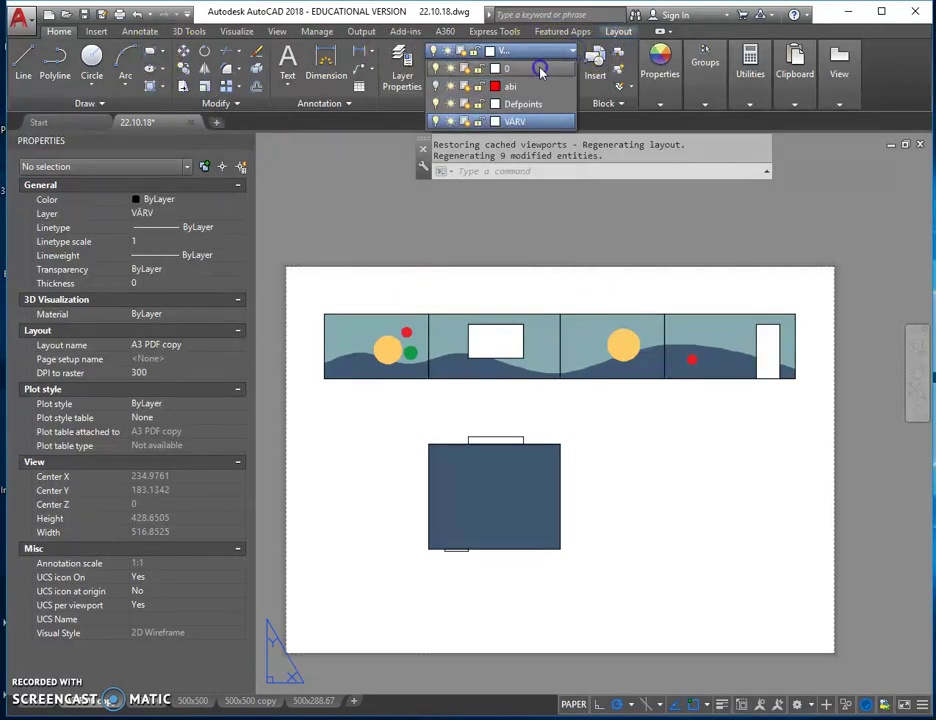
{"action": "left_click", "coordinate": [540, 70]}
{"action": "left_click", "coordinate": [152, 55]}
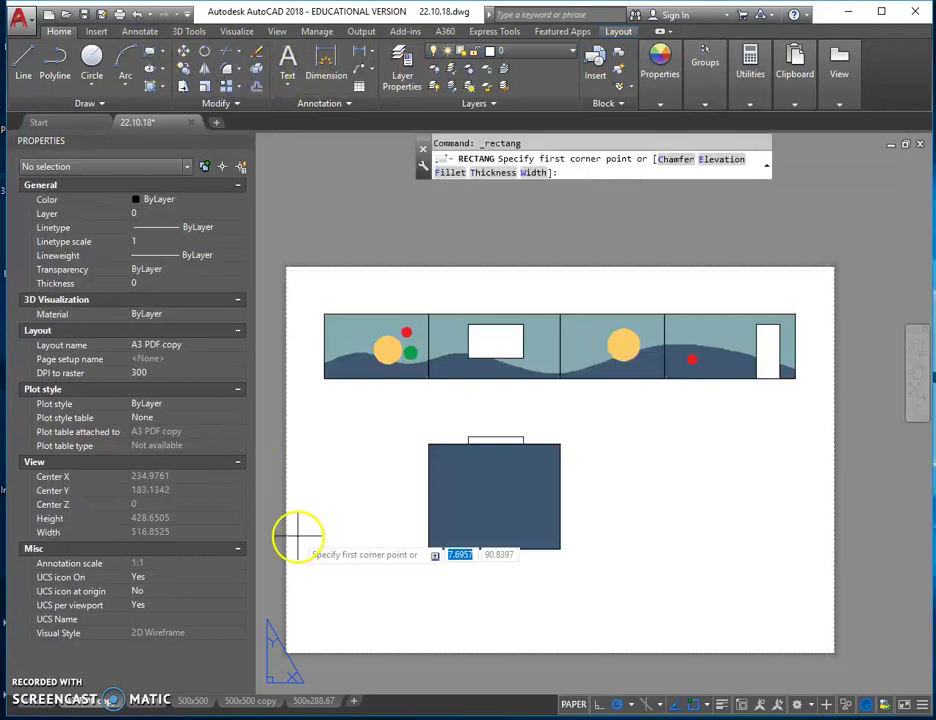
{"action": "left_click", "coordinate": [300, 637]}
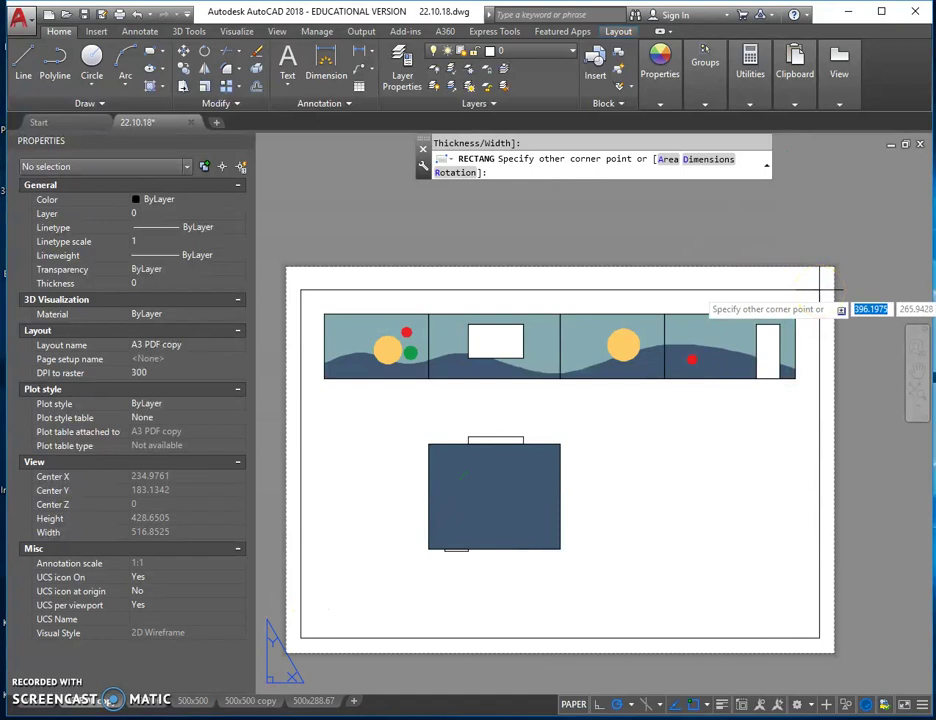
{"action": "left_click", "coordinate": [824, 277]}
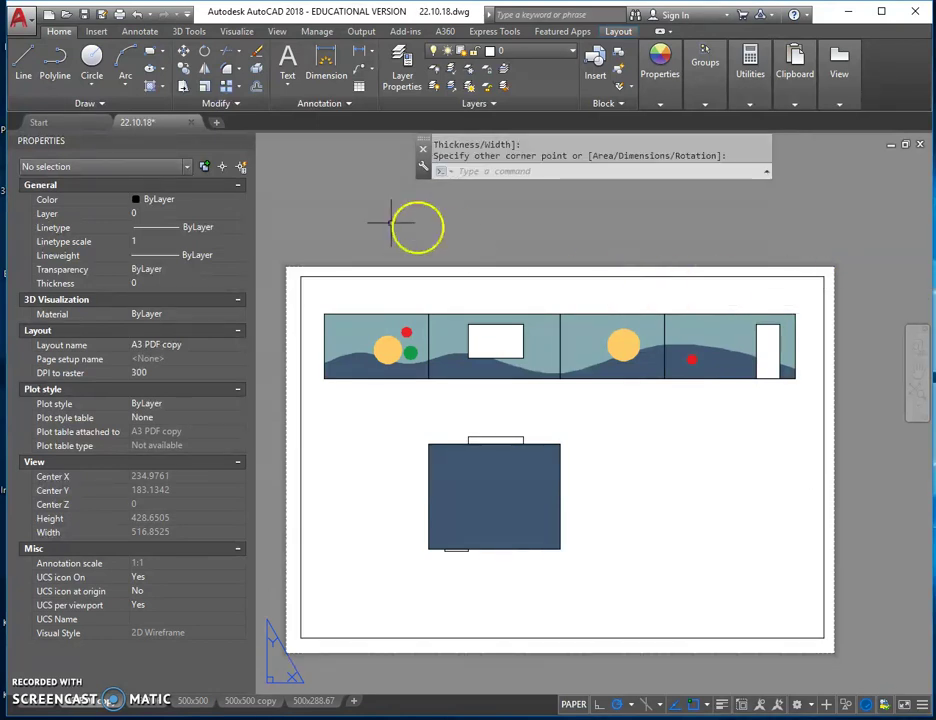
{"action": "left_click", "coordinate": [326, 62]}
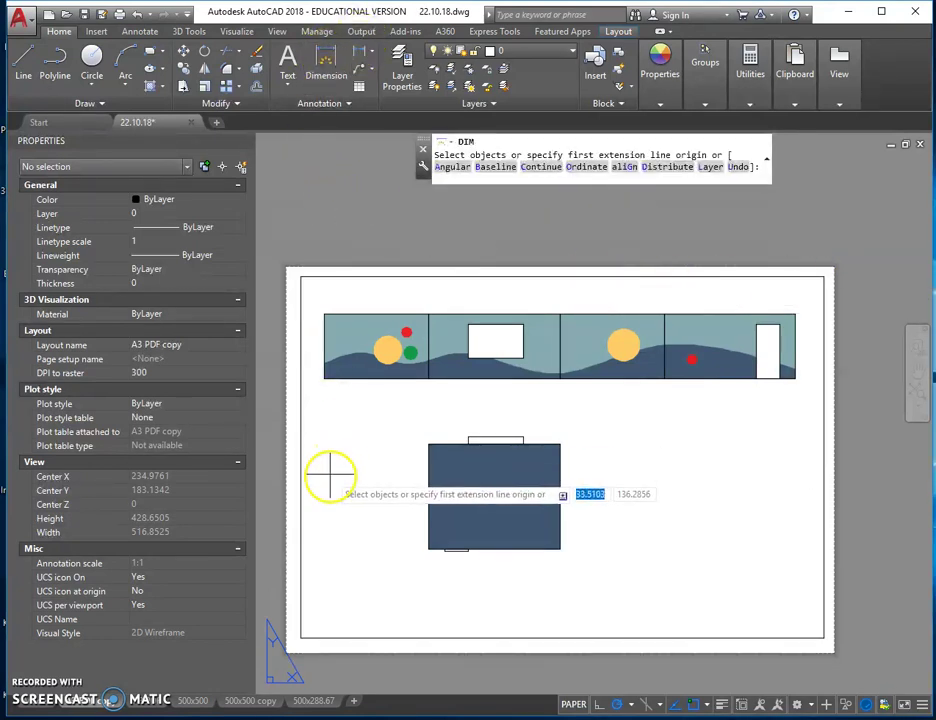
{"action": "left_click", "coordinate": [323, 378]}
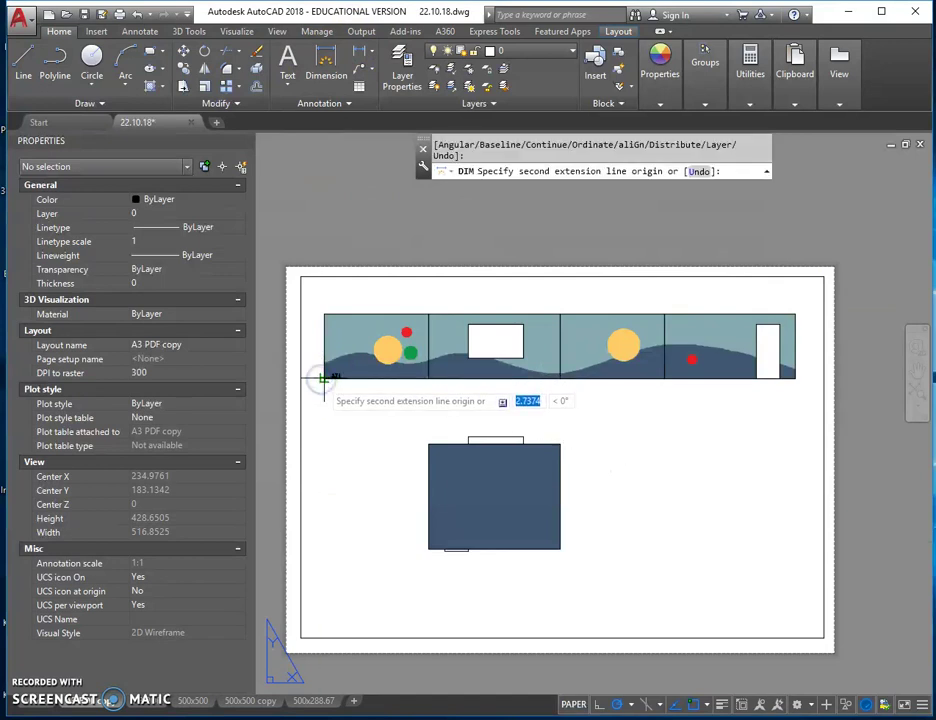
{"action": "key", "text": "Escape"}
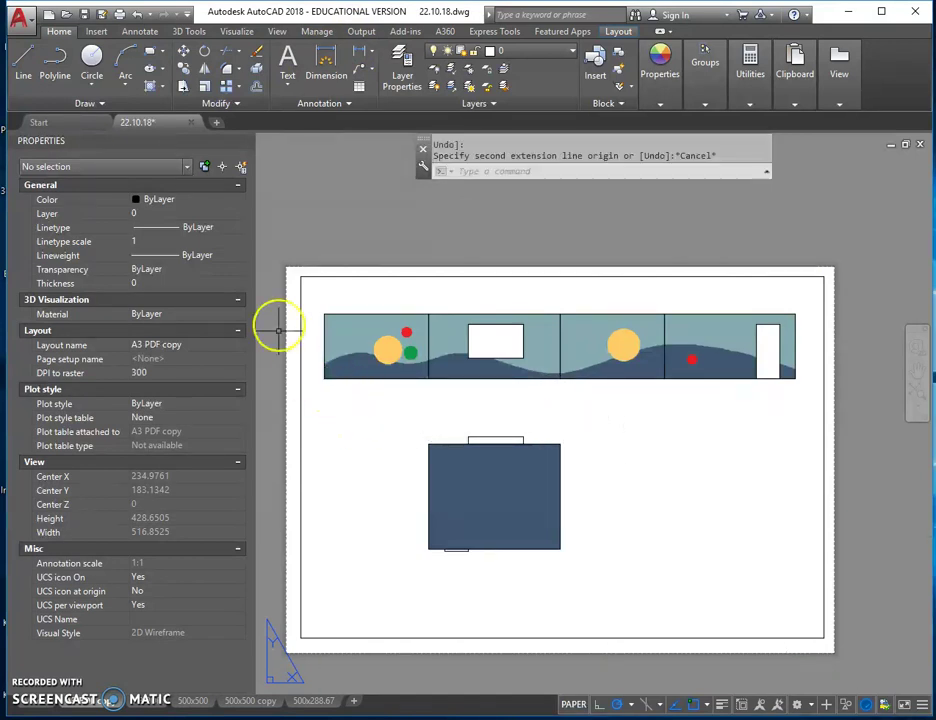
Step: Dimension the width of the leftmost wall elevation, placing the dimension line just below the strip
{"action": "left_click", "coordinate": [323, 66]}
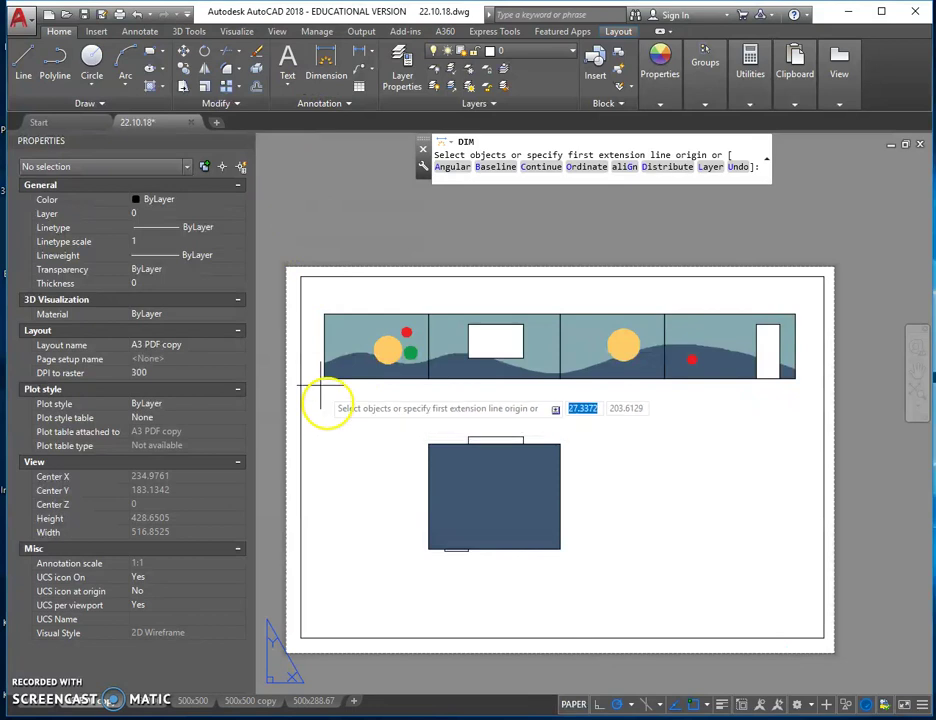
{"action": "left_click", "coordinate": [324, 380]}
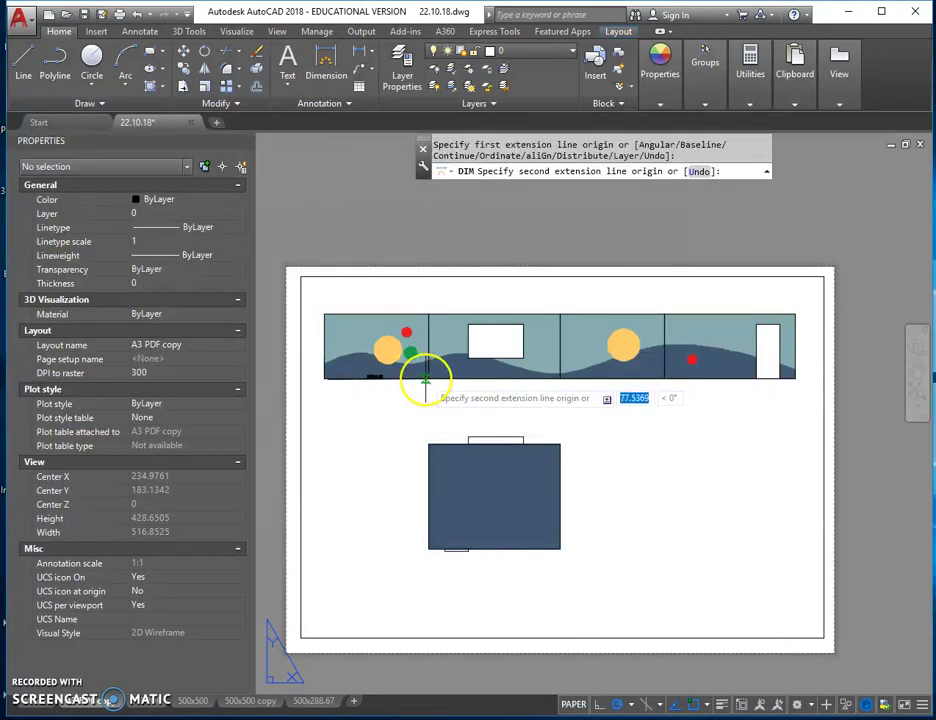
{"action": "left_click", "coordinate": [427, 381]}
{"action": "left_click", "coordinate": [400, 394]}
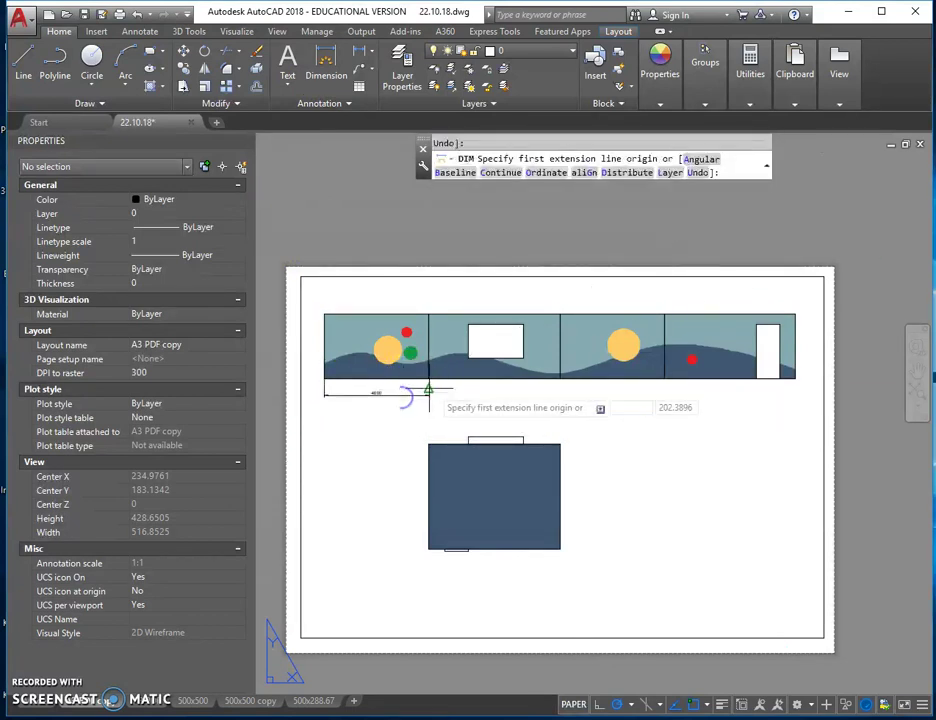
Step: Continue the dimension chain below the elevation strip across the widths of the second, third and fourth walls
{"action": "left_click", "coordinate": [541, 168]}
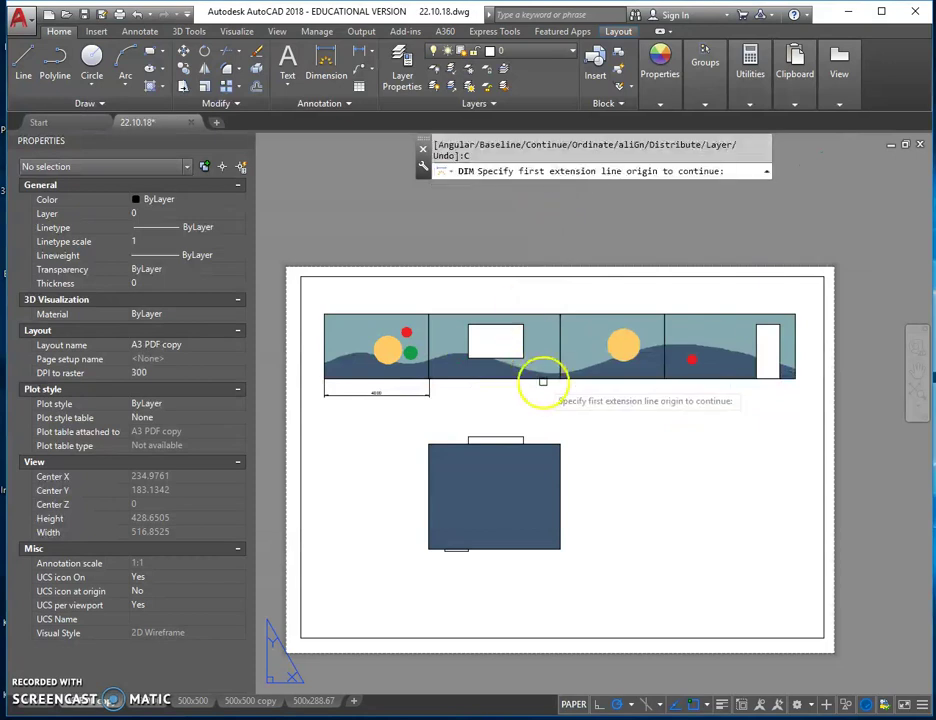
{"action": "left_click", "coordinate": [432, 382]}
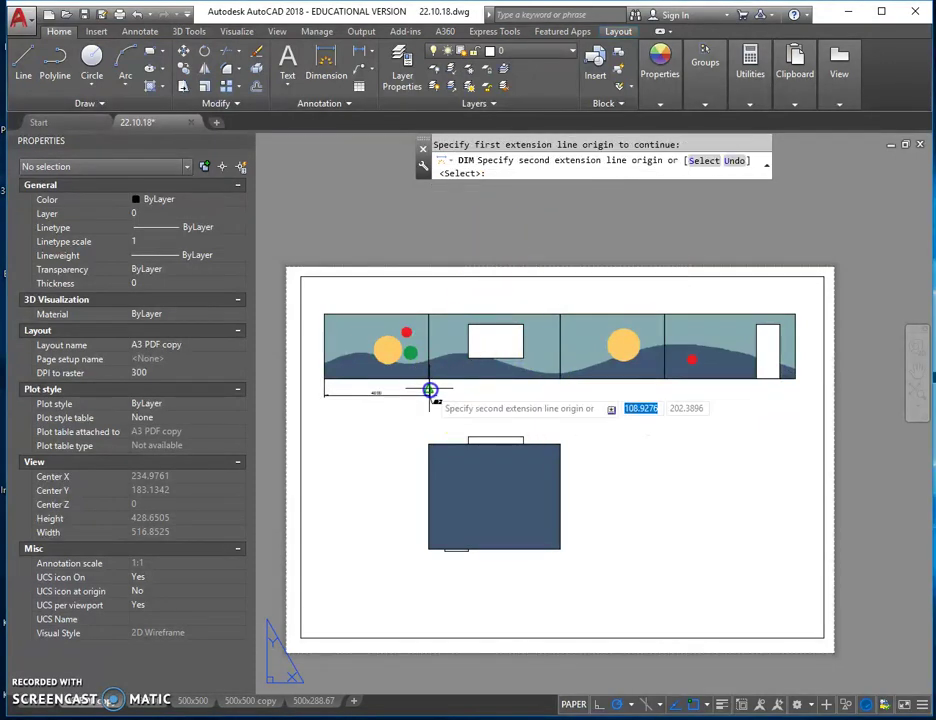
{"action": "left_click", "coordinate": [559, 381]}
{"action": "left_click", "coordinate": [663, 381]}
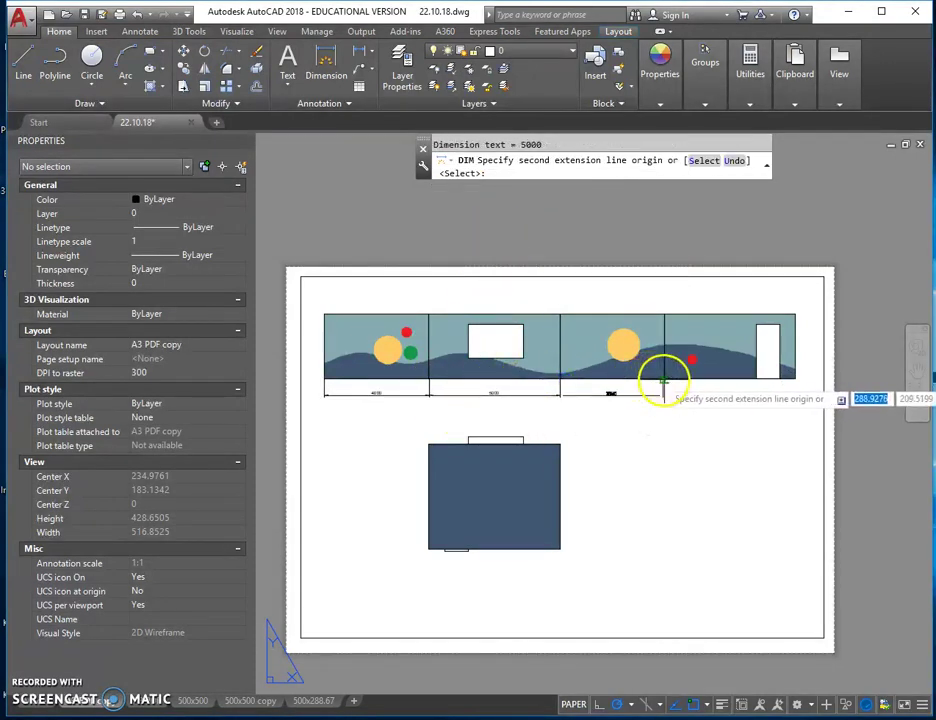
{"action": "left_click", "coordinate": [795, 380]}
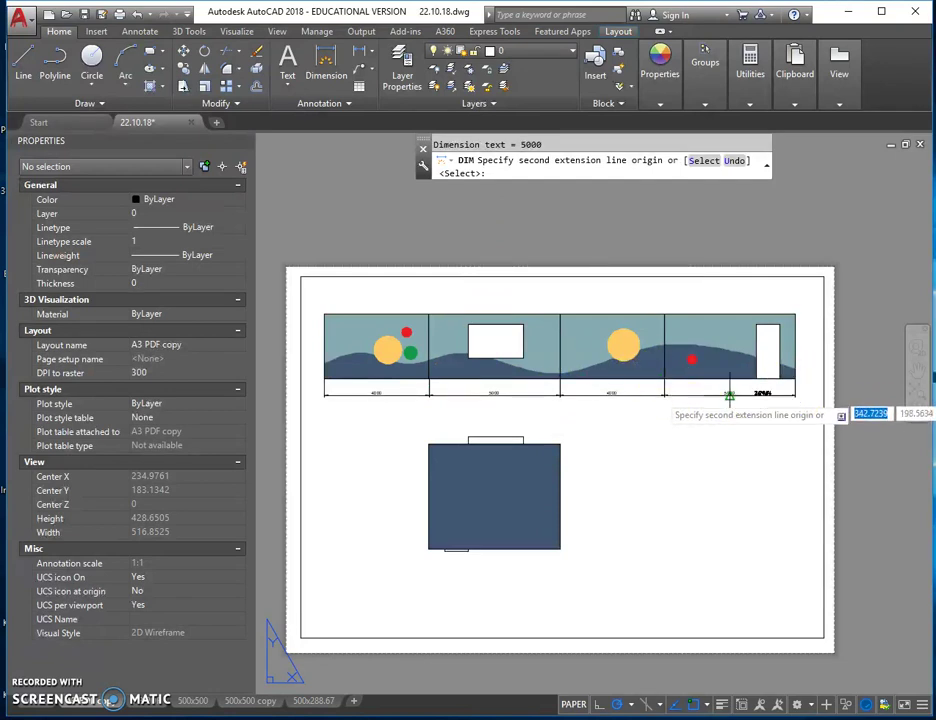
{"action": "key", "text": "Return"}
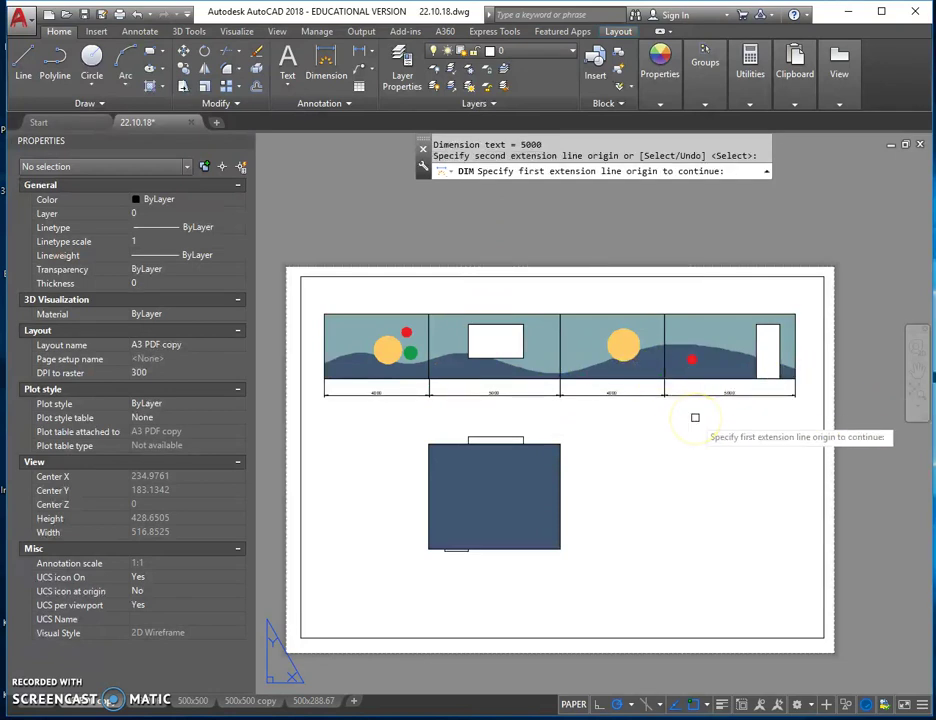
{"action": "key", "text": "Return"}
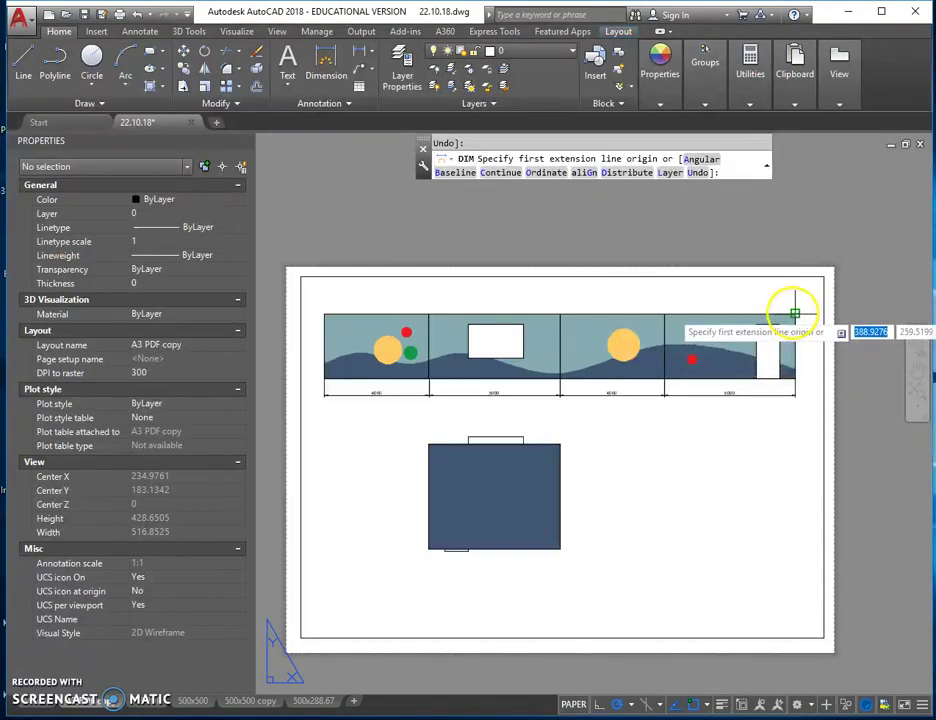
Step: Dimension the wall height at the right end of the elevation strip
{"action": "left_click", "coordinate": [795, 314]}
{"action": "left_click", "coordinate": [795, 380]}
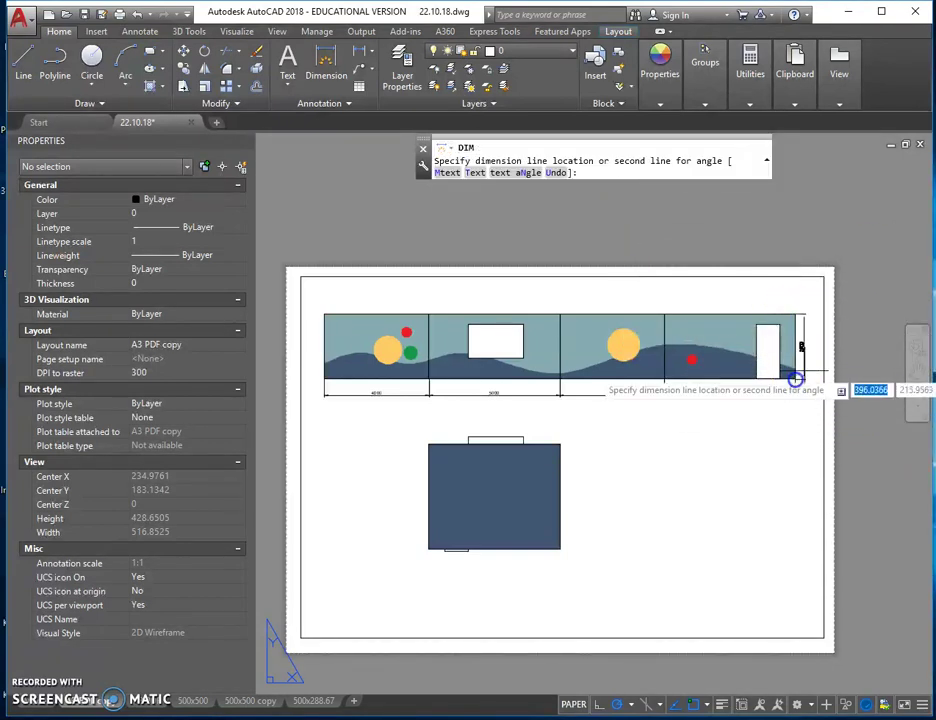
{"action": "left_click", "coordinate": [803, 376]}
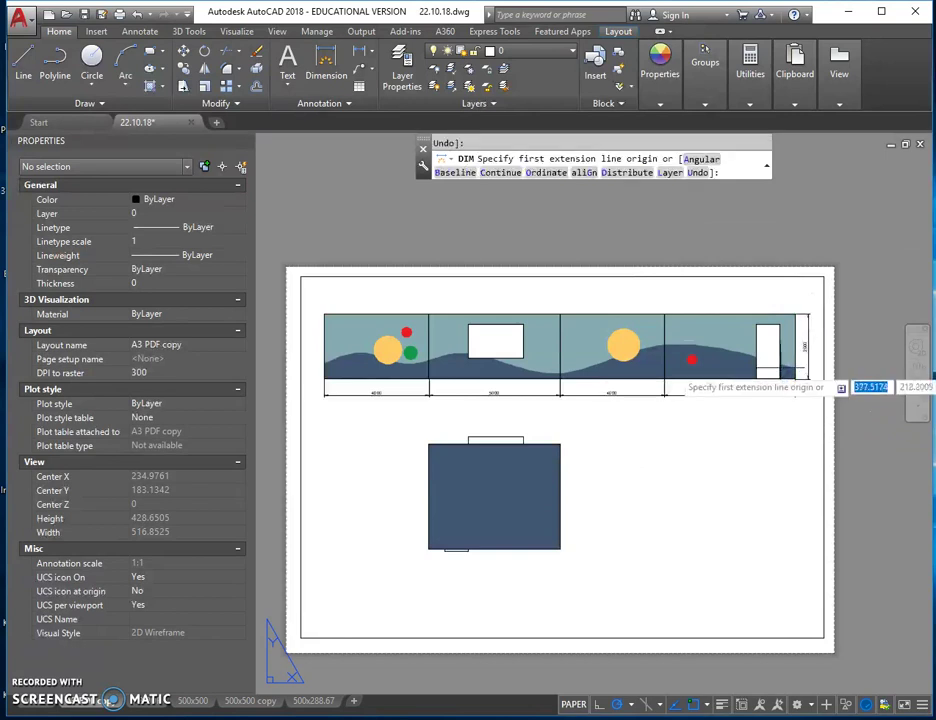
Step: Dimension the heights of the window in the second wall and the door in the fourth wall, placing both inside their openings
{"action": "left_click", "coordinate": [495, 330]}
{"action": "left_click", "coordinate": [495, 357]}
{"action": "left_click", "coordinate": [484, 341]}
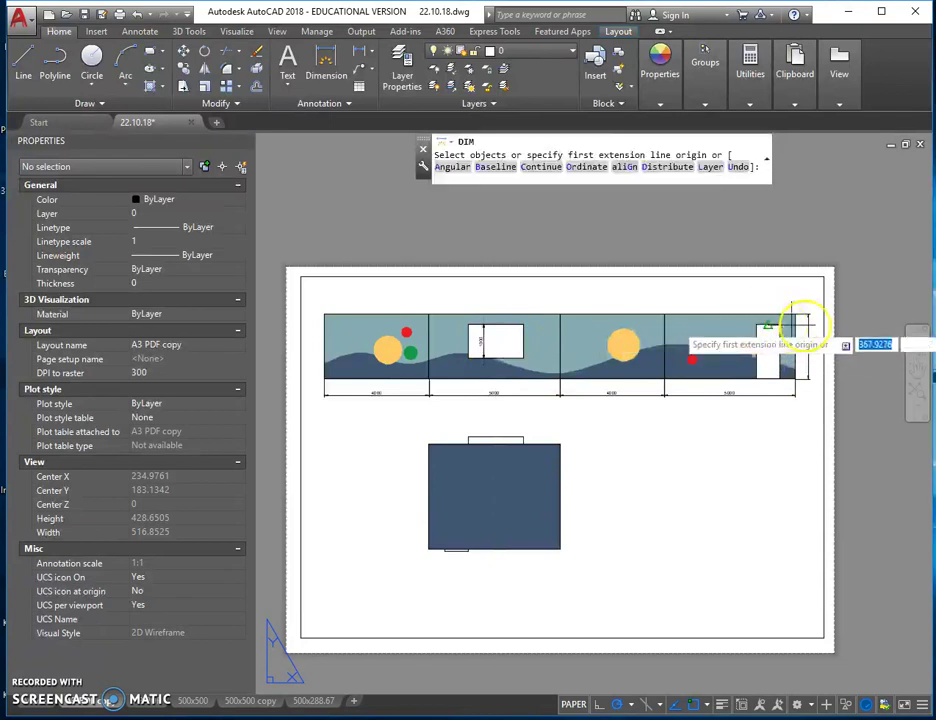
{"action": "left_click", "coordinate": [775, 325]}
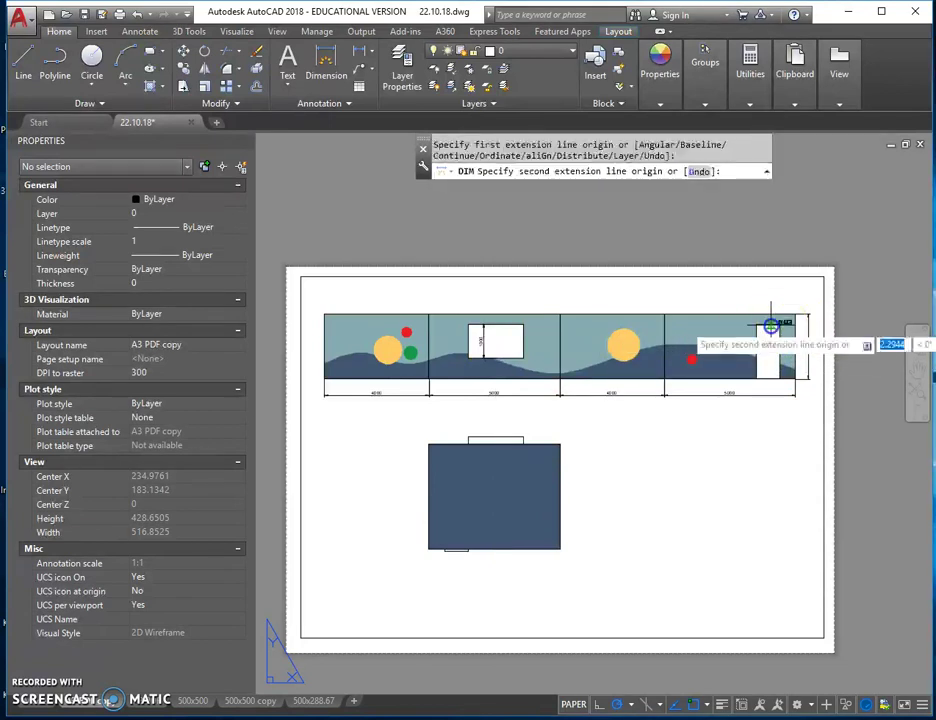
{"action": "left_click", "coordinate": [768, 377]}
{"action": "left_click", "coordinate": [772, 356]}
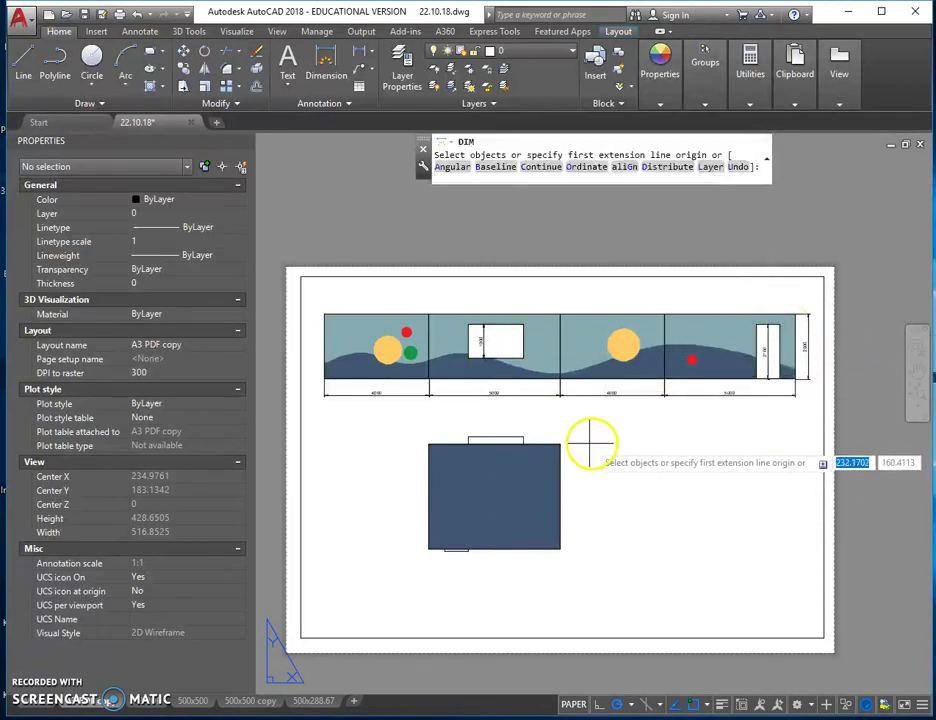
Step: Dimension the floor plan's overall width above the window outline and its depth along the left side
{"action": "left_click", "coordinate": [427, 444]}
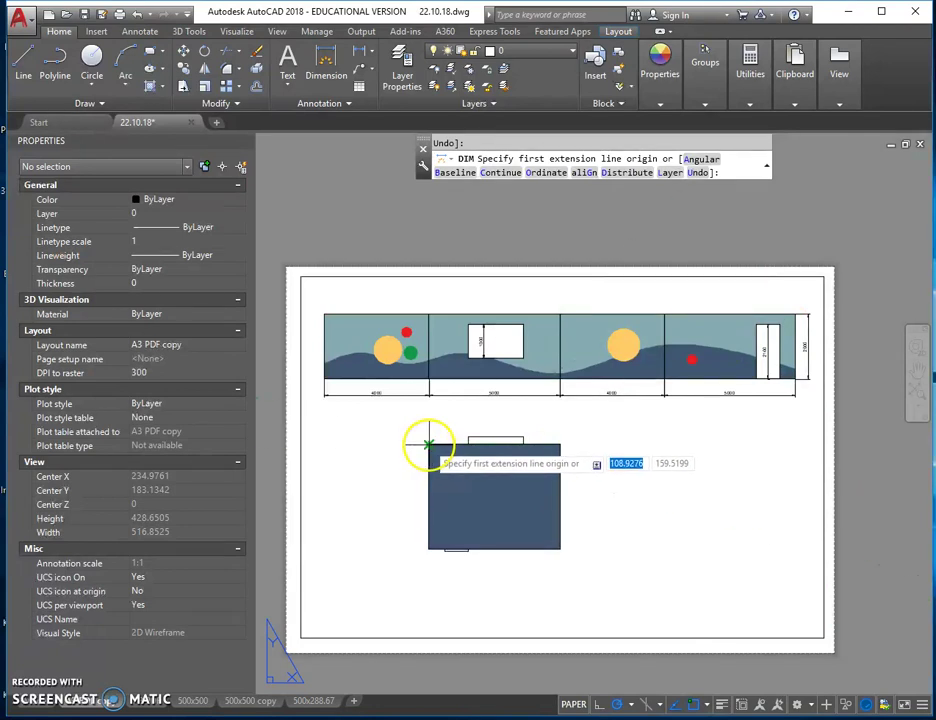
{"action": "left_click", "coordinate": [560, 444]}
{"action": "left_click", "coordinate": [552, 421]}
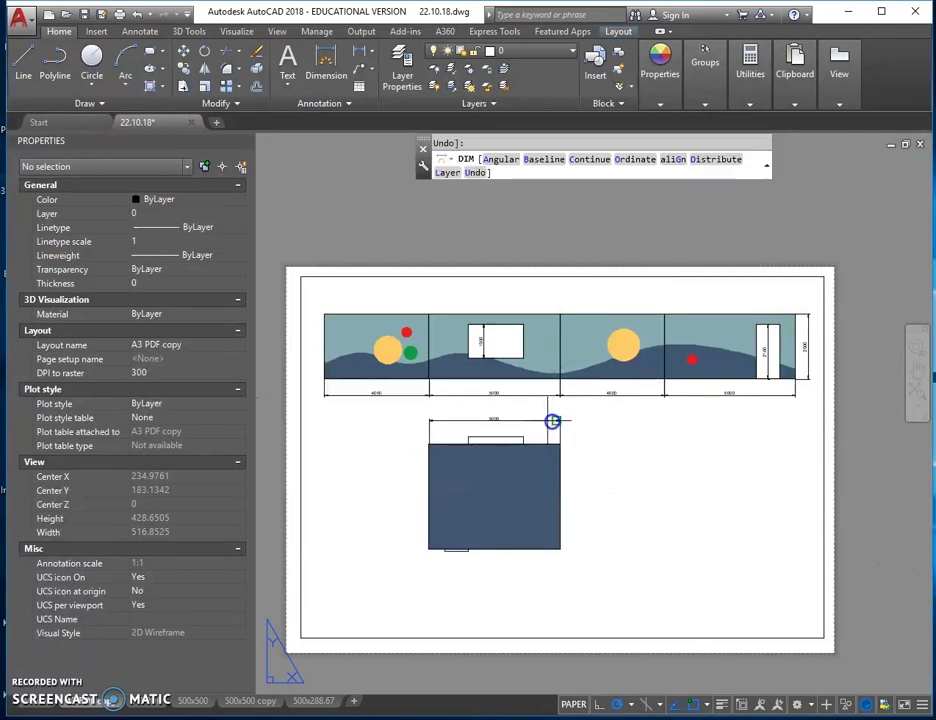
{"action": "left_click", "coordinate": [428, 548]}
{"action": "left_click", "coordinate": [429, 445]}
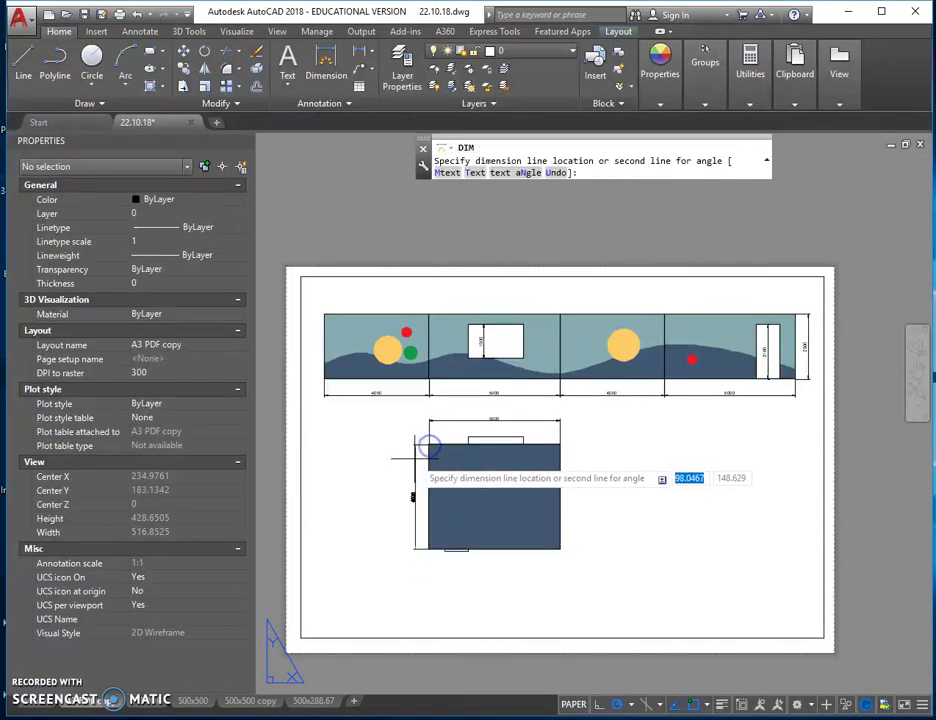
{"action": "left_click", "coordinate": [408, 525]}
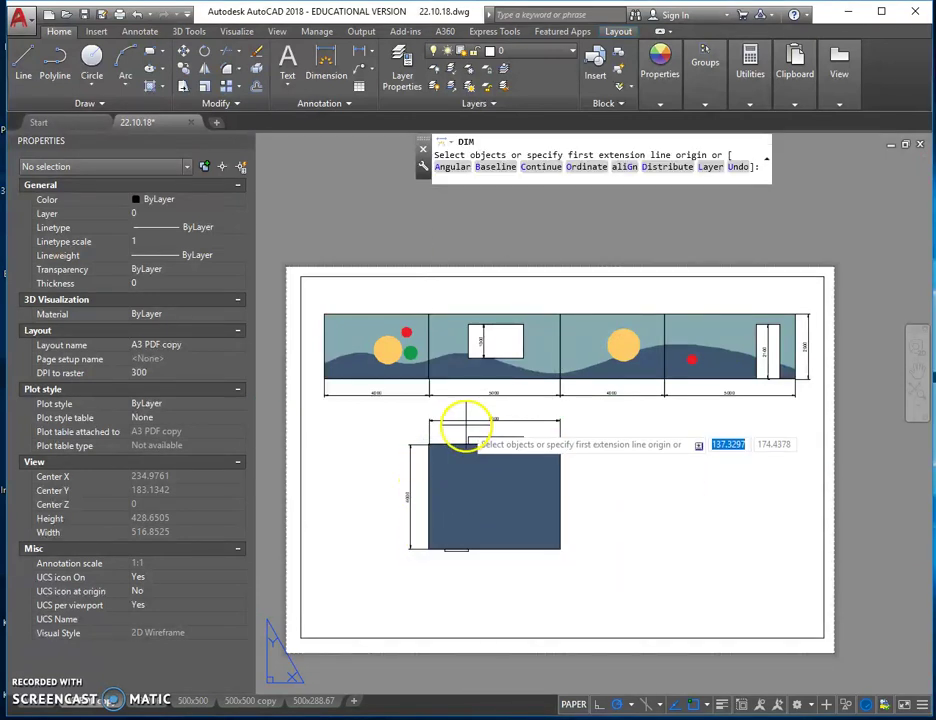
Step: Dimension the distance from the window's right edge to the floor plan's upper right corner, below the overall width dimension
{"action": "scroll", "coordinate": [470, 415], "scroll_direction": "up", "scroll_amount": 3}
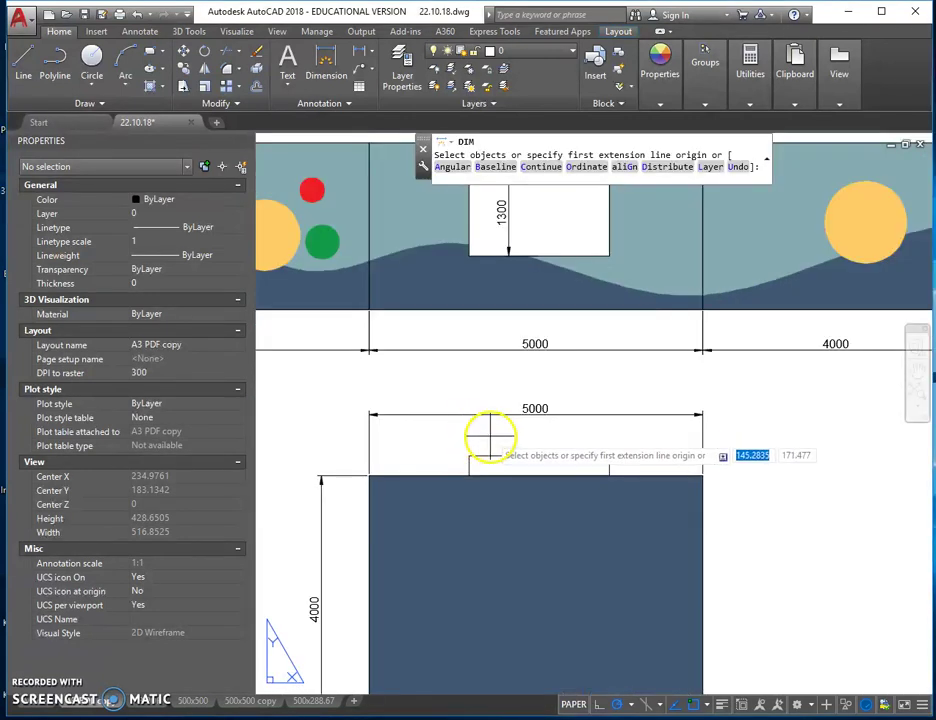
{"action": "left_click", "coordinate": [608, 474]}
{"action": "left_click", "coordinate": [703, 475]}
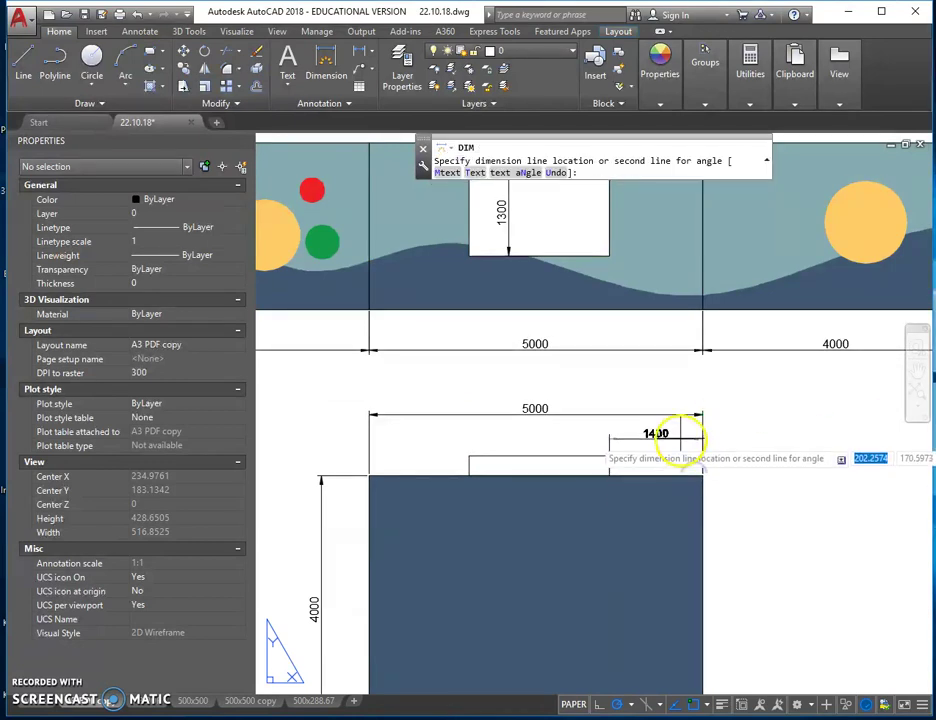
{"action": "left_click", "coordinate": [686, 433]}
Step: Dimension the window's width on the floor plan horizontally, aligned with the neighbouring 1400 dimension
{"action": "left_click", "coordinate": [469, 456]}
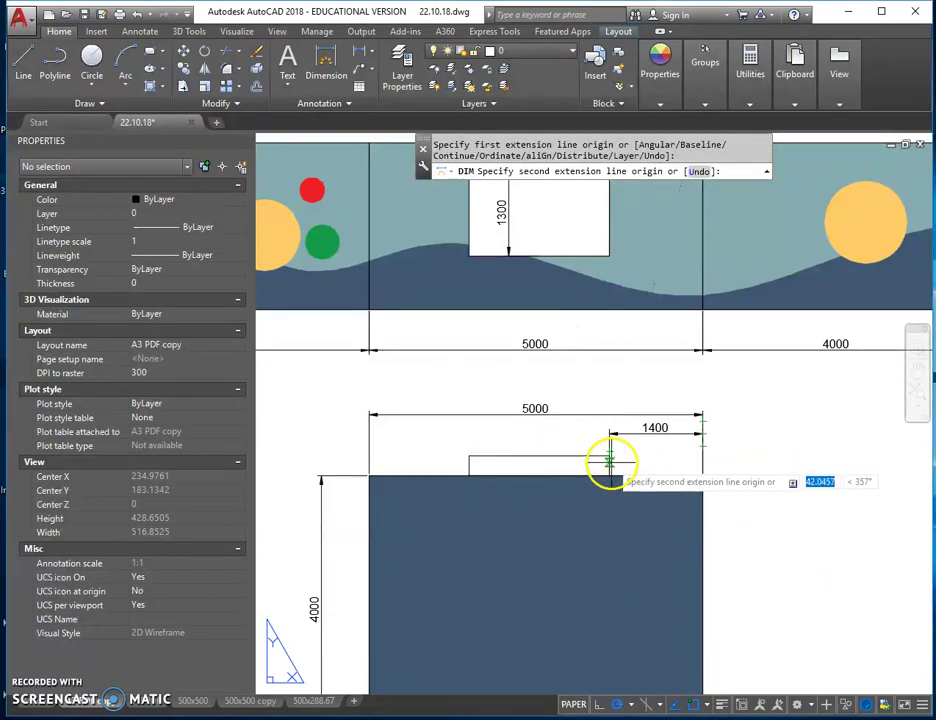
{"action": "left_click", "coordinate": [609, 475]}
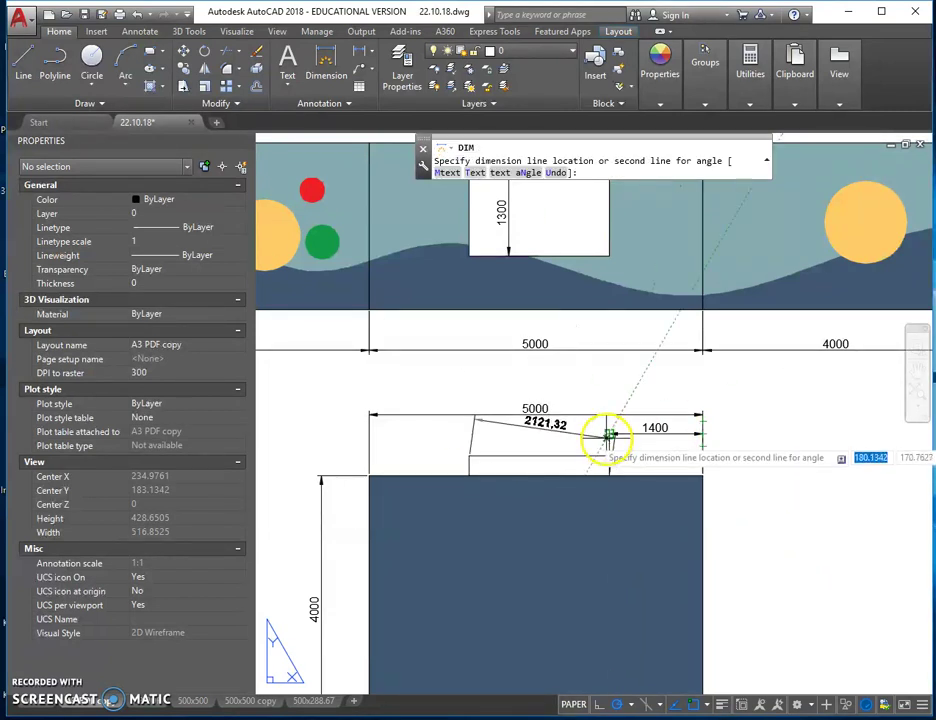
{"action": "left_click", "coordinate": [557, 173]}
{"action": "left_click", "coordinate": [609, 457]}
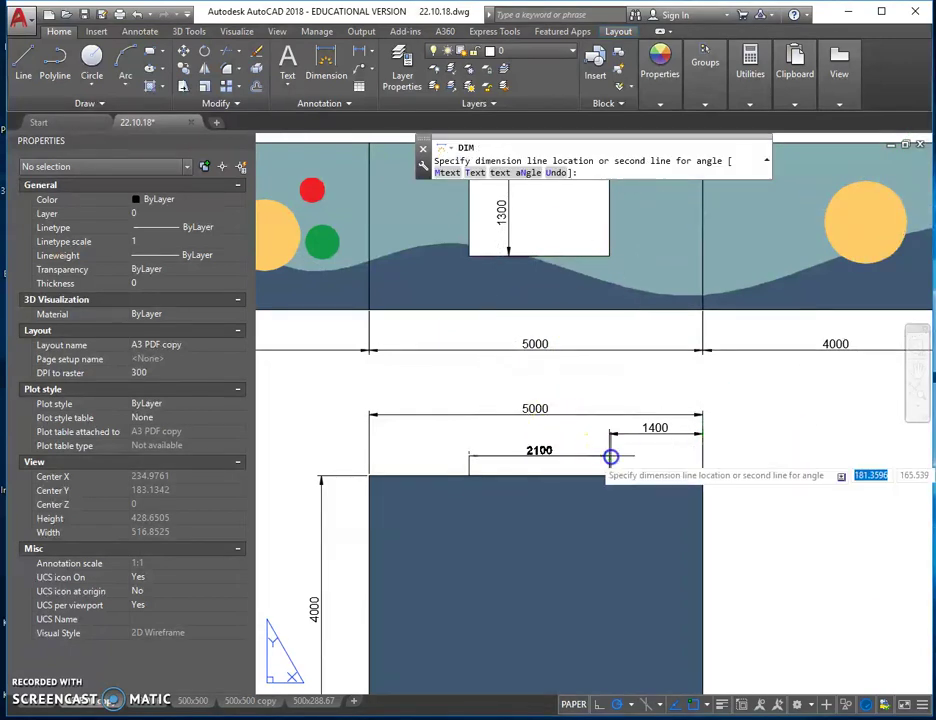
{"action": "left_click", "coordinate": [610, 432]}
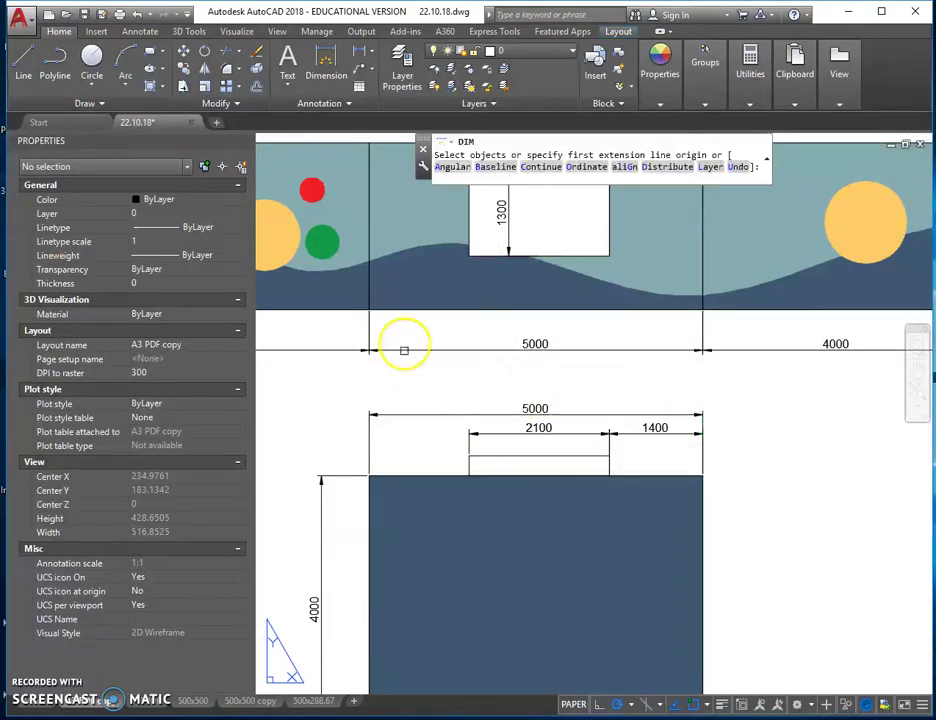
Step: Dimension the distance from the window's left edge to the floor plan's upper left corner, in line with the window width dimension
{"action": "left_click", "coordinate": [469, 477]}
{"action": "left_click", "coordinate": [369, 478]}
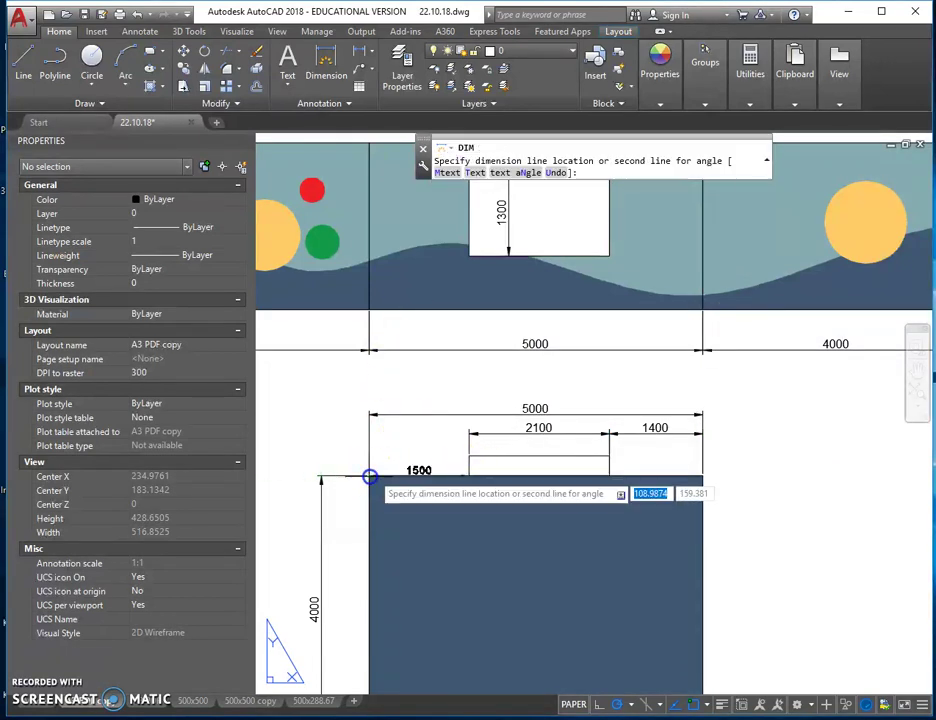
{"action": "left_click", "coordinate": [469, 432]}
{"action": "scroll", "coordinate": [455, 457], "scroll_direction": "down", "scroll_amount": 4}
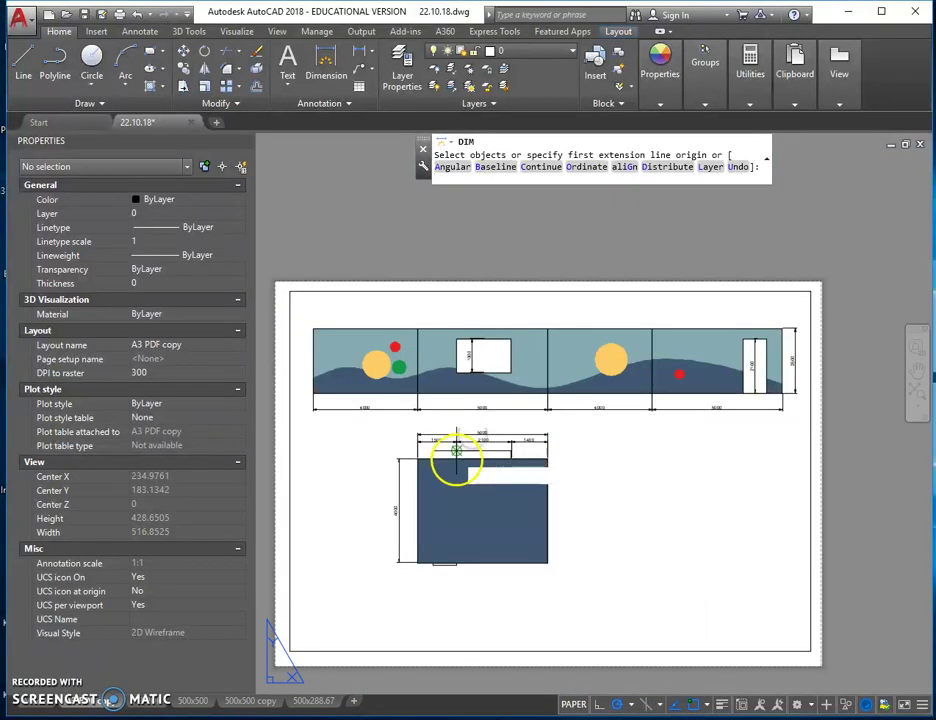
Step: Try to dimension the distance from the floor plan's lower left corner to the door's left edge, and undo that dimension
{"action": "scroll", "coordinate": [435, 588], "scroll_direction": "up", "scroll_amount": 6}
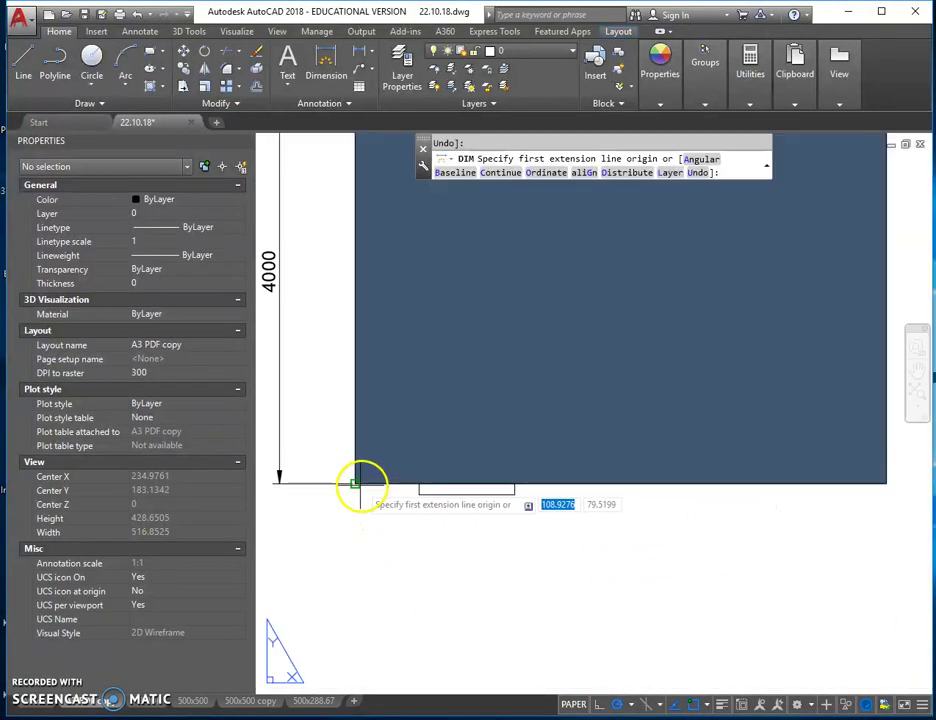
{"action": "left_click", "coordinate": [407, 484]}
{"action": "left_click", "coordinate": [418, 484]}
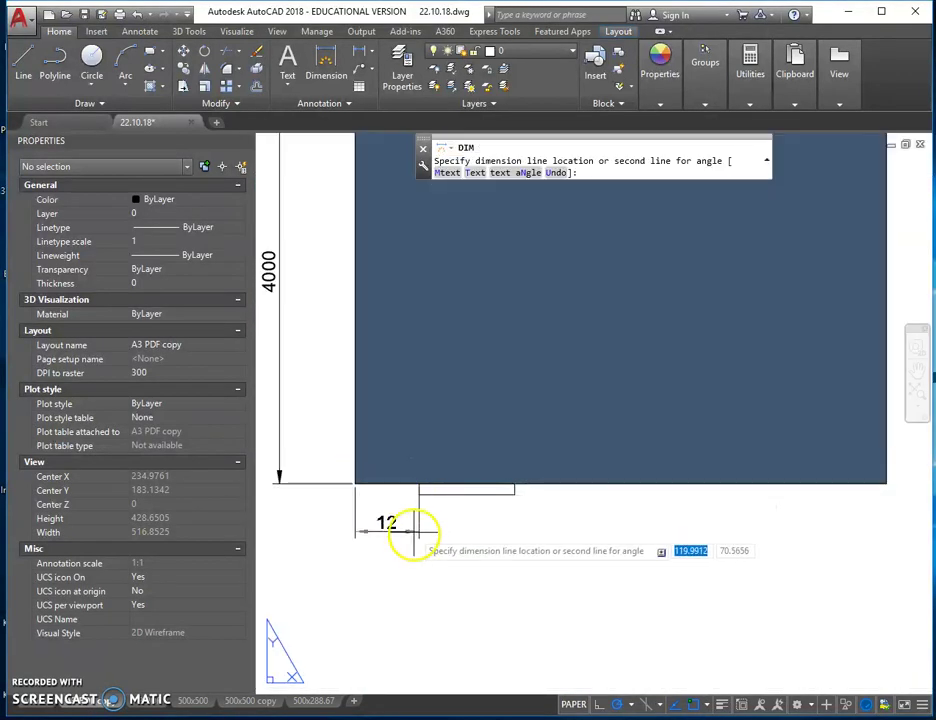
{"action": "left_click", "coordinate": [412, 531]}
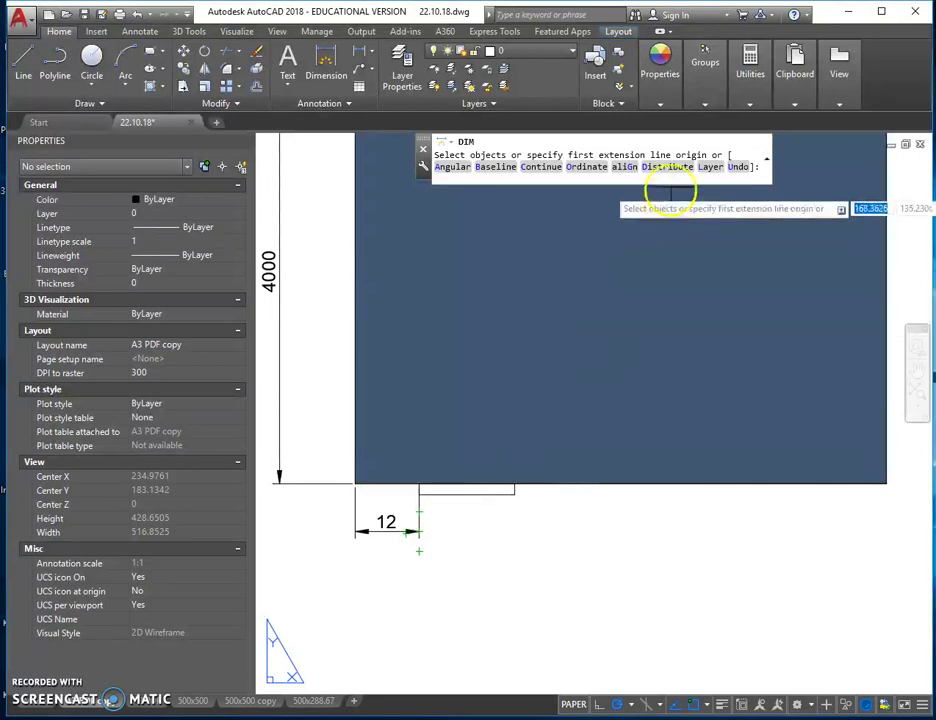
{"action": "left_click", "coordinate": [737, 167]}
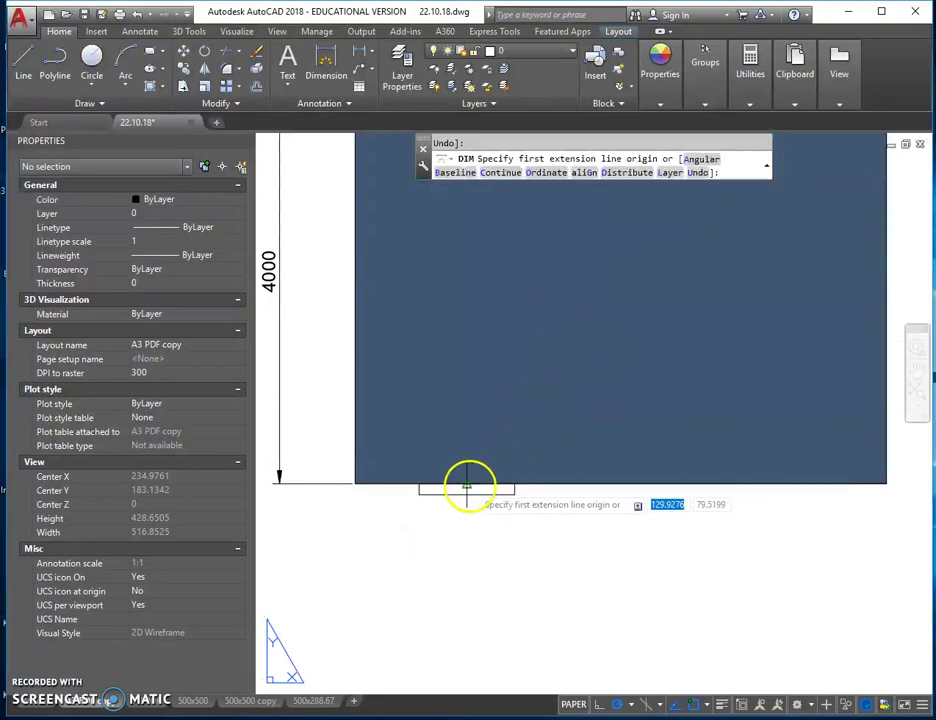
Step: Dimension the distance from the door's left edge to the floor plan's lower left corner, below the plan
{"action": "left_click", "coordinate": [418, 485]}
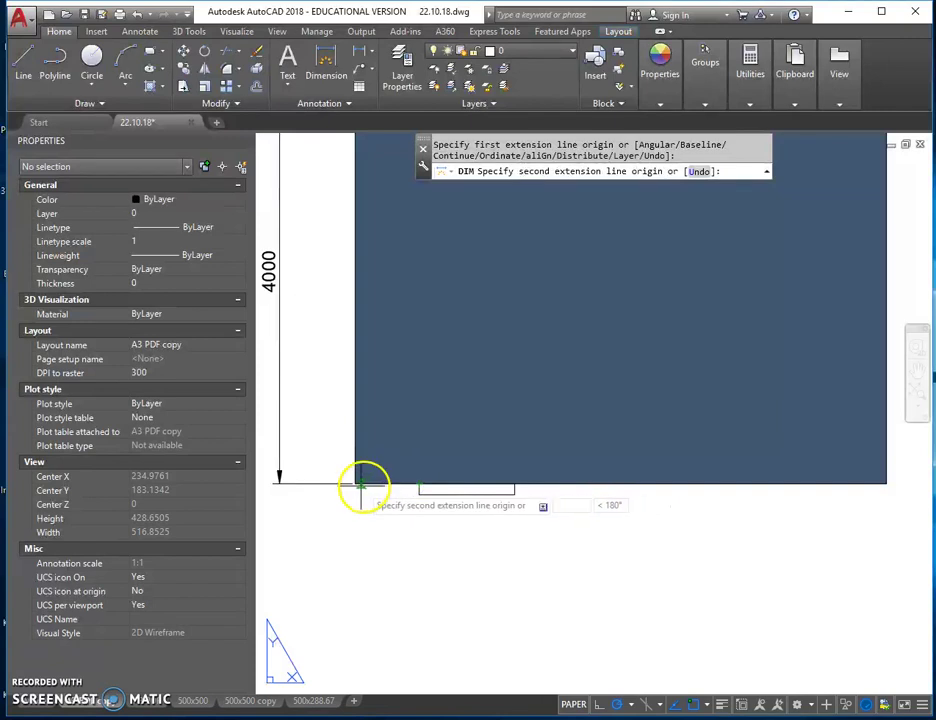
{"action": "left_click", "coordinate": [357, 486]}
{"action": "left_click", "coordinate": [372, 552]}
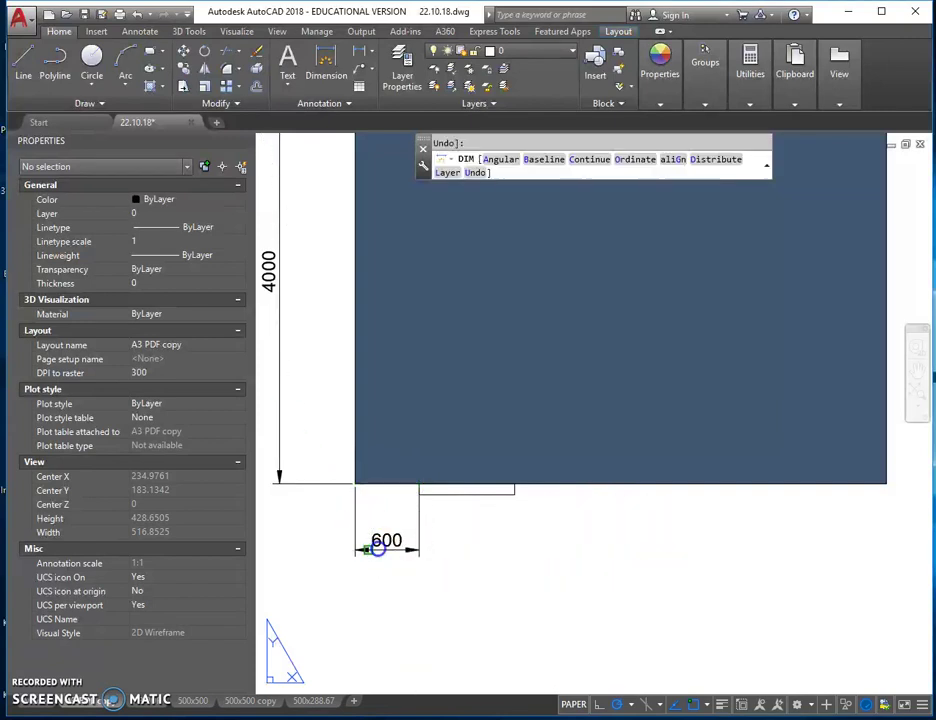
Step: Dimension the door's width below the floor plan, in line with the door offset dimension, and end the dimensioning
{"action": "left_click", "coordinate": [514, 494]}
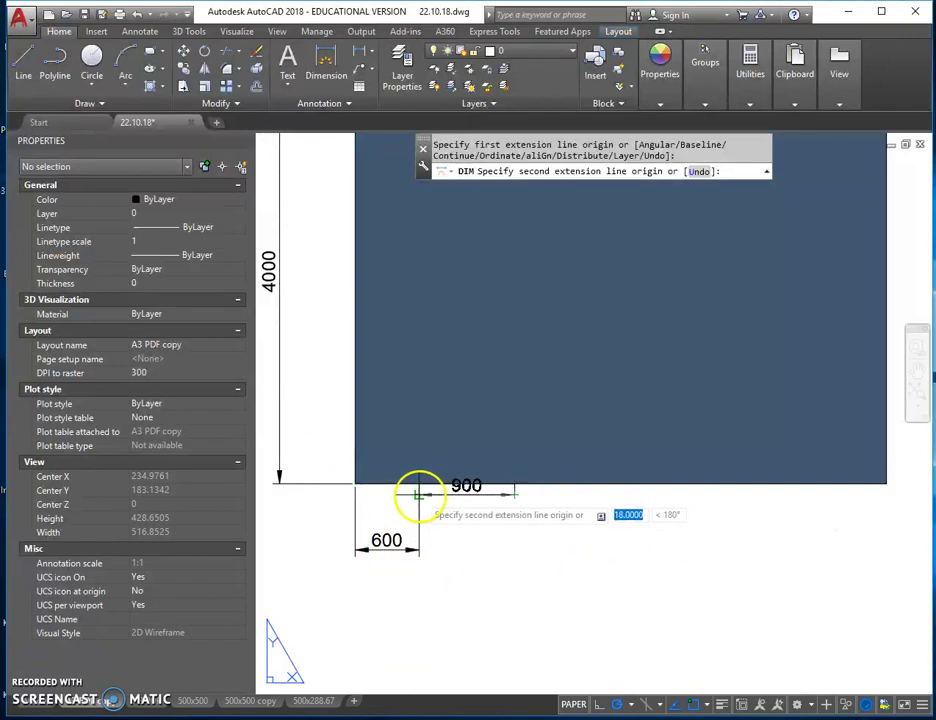
{"action": "left_click", "coordinate": [418, 486]}
{"action": "left_click", "coordinate": [420, 550]}
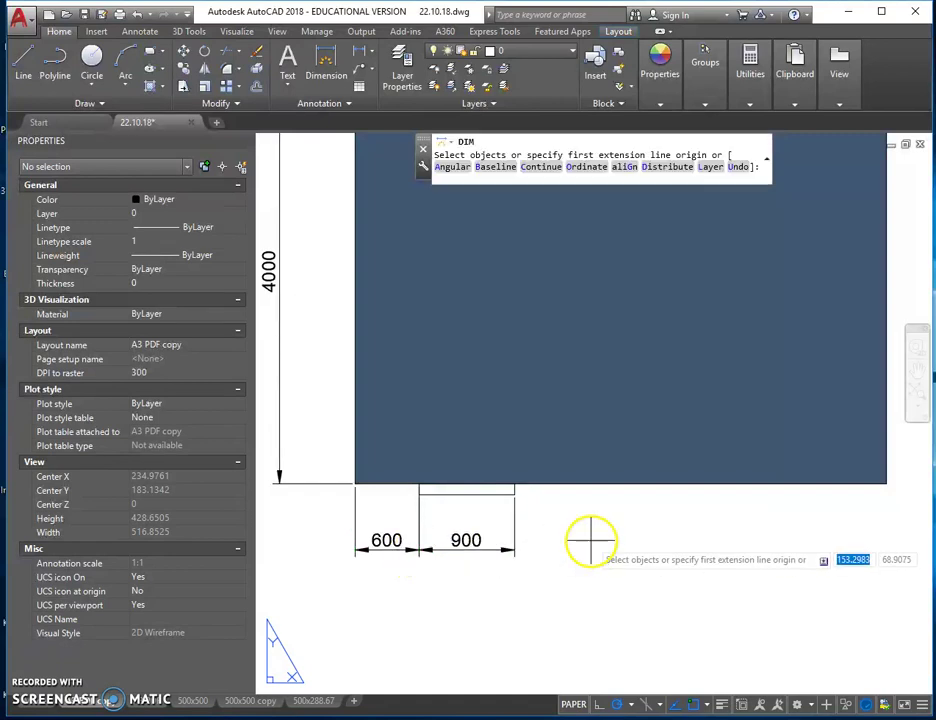
{"action": "scroll", "coordinate": [591, 478], "scroll_direction": "down", "scroll_amount": 4}
{"action": "key", "text": "Return"}
{"action": "key", "text": "Escape"}
{"action": "key", "text": "Escape"}
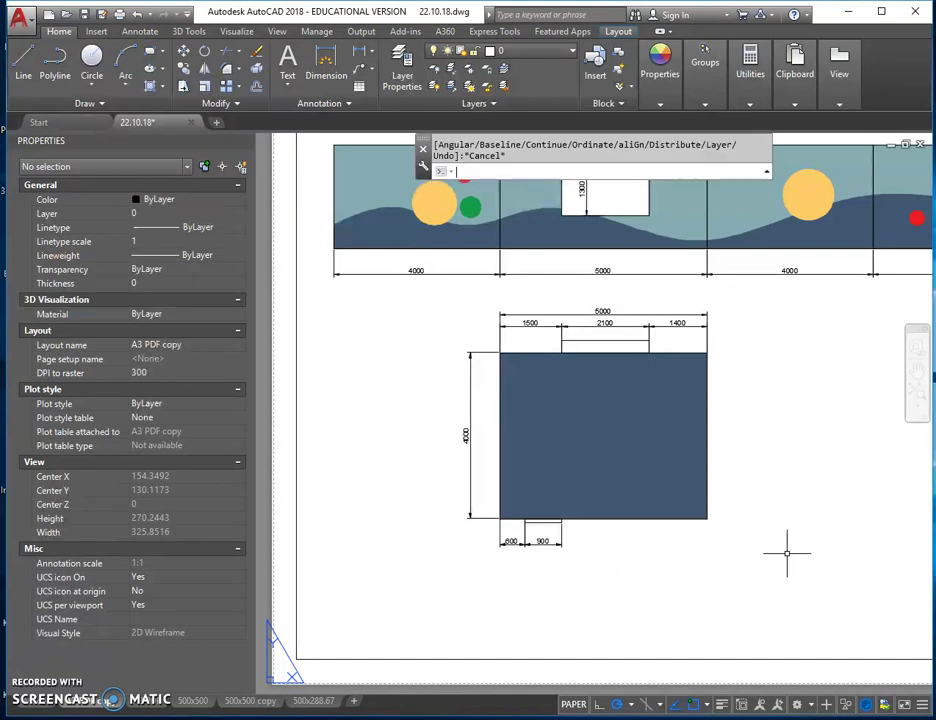
Step: Create a multiline text box near the sheet's lower right corner with Top Right justification
{"action": "scroll", "coordinate": [711, 523], "scroll_direction": "down", "scroll_amount": 5}
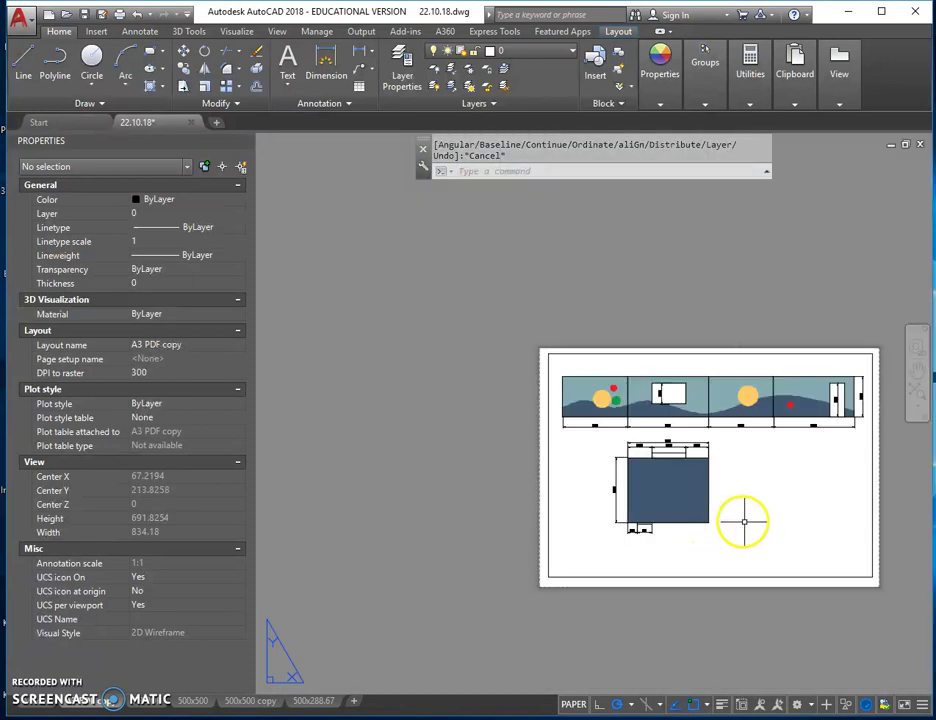
{"action": "middle_click_drag", "start_coordinate": [744, 518], "coordinate": [539, 426]}
{"action": "left_click", "coordinate": [287, 66]}
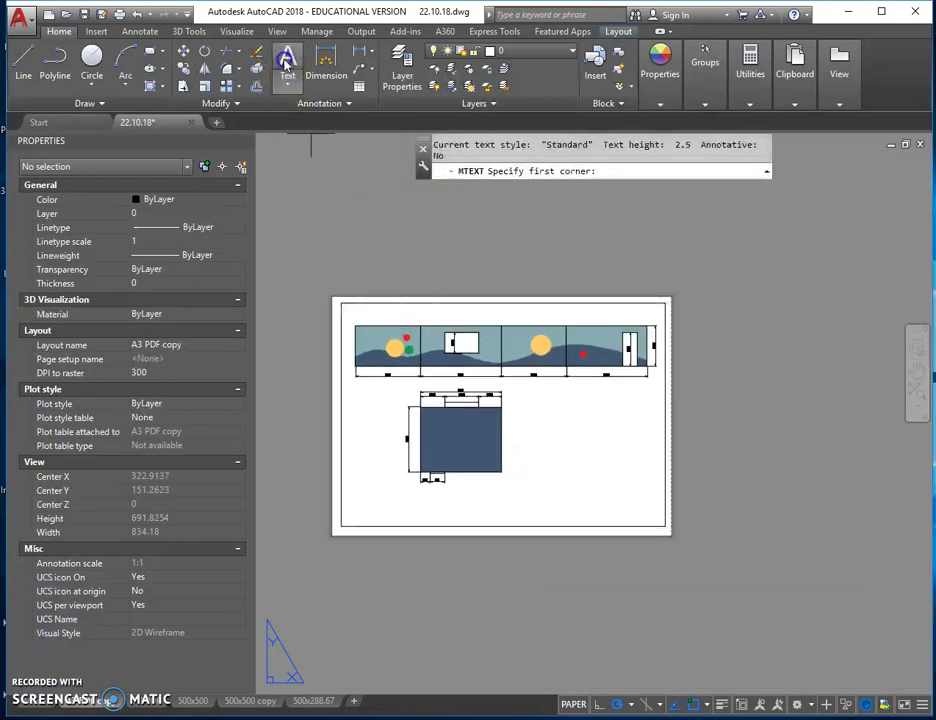
{"action": "left_click", "coordinate": [650, 516]}
{"action": "left_click", "coordinate": [589, 452]}
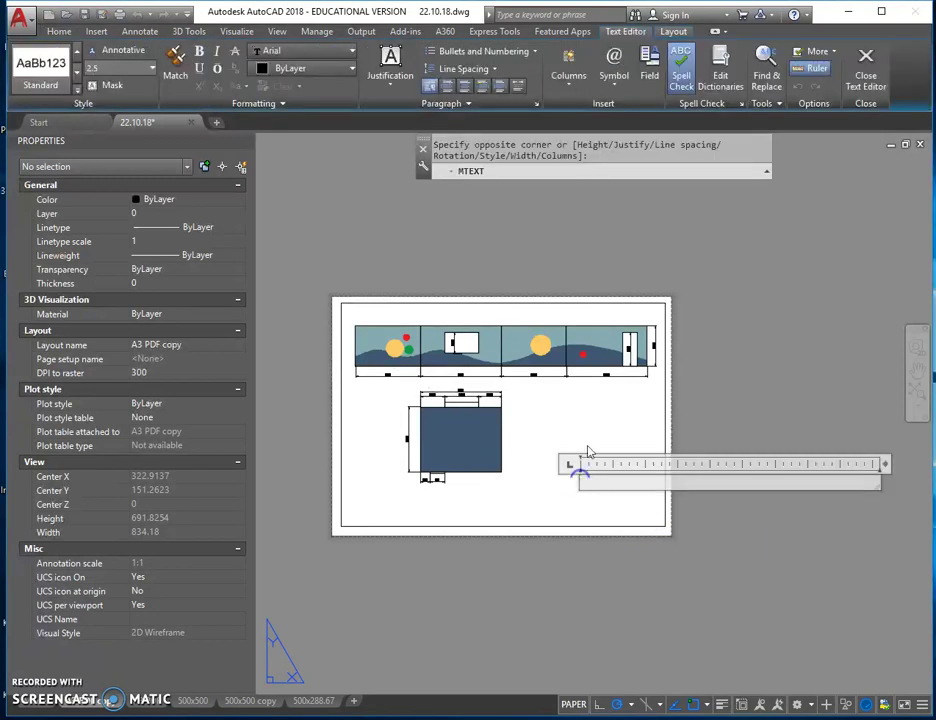
{"action": "left_click", "coordinate": [389, 86]}
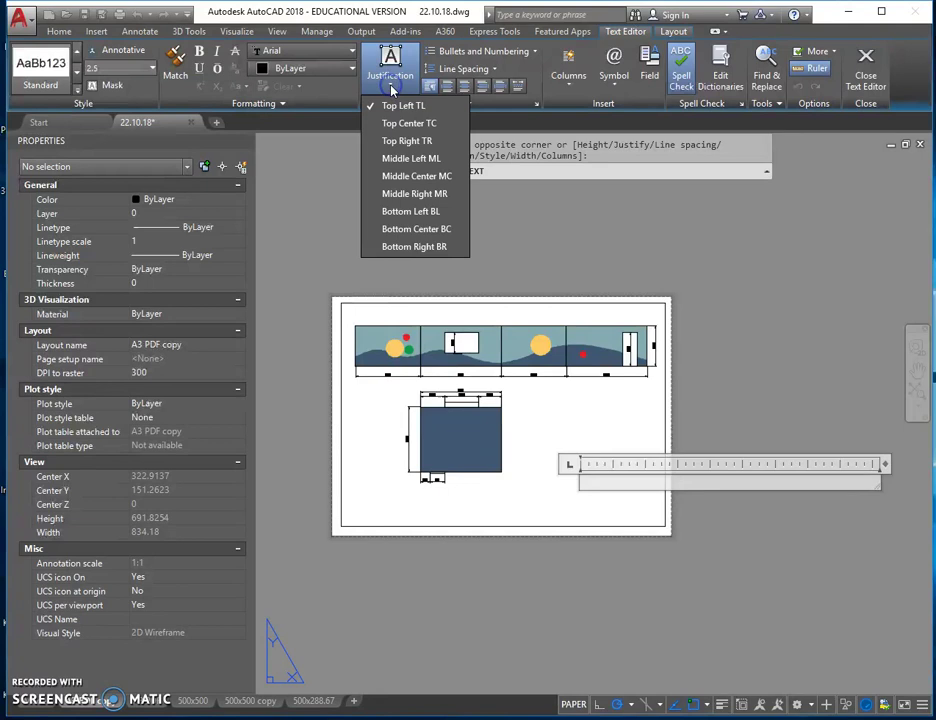
{"action": "left_click", "coordinate": [418, 142]}
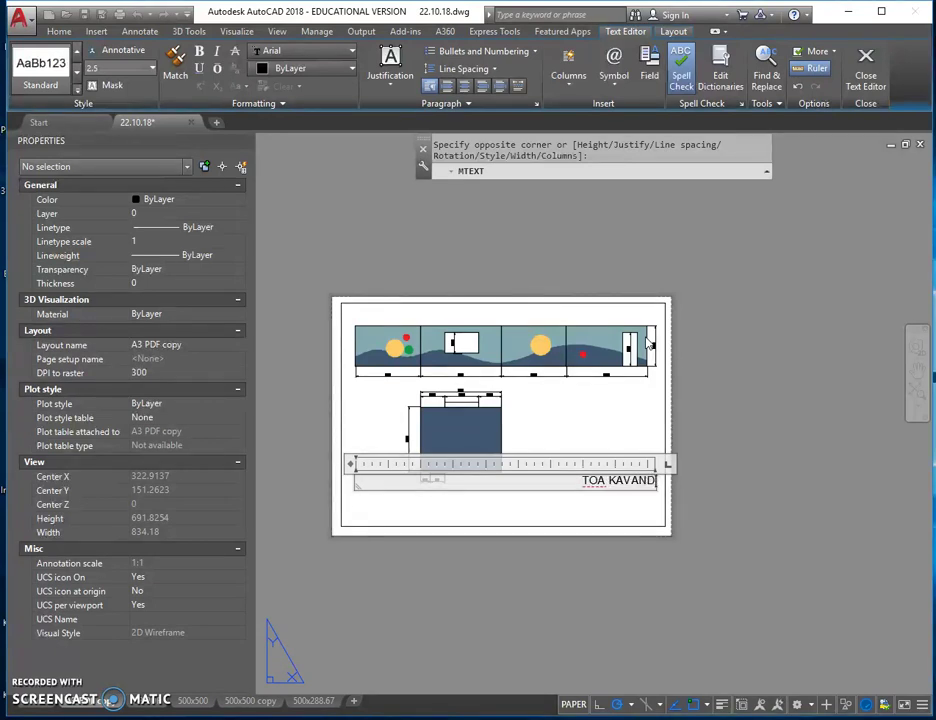
Step: Enter the title text as separate lines: TOA KAVAND, an AUTOR line identifying the author, and the scale M1:50
{"action": "key", "text": "Return"}
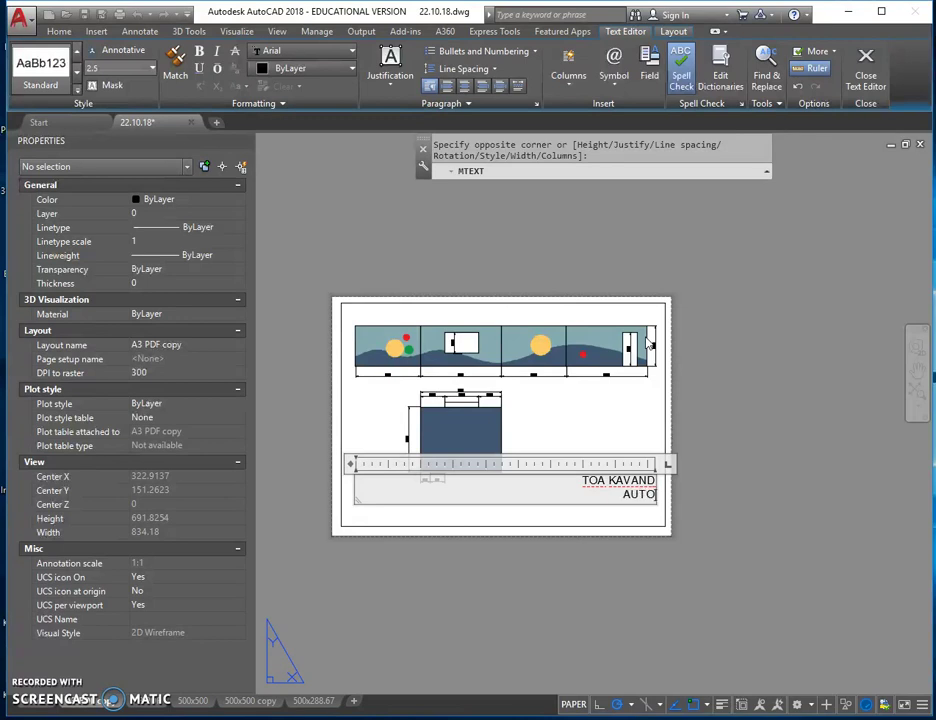
{"action": "key", "text": "Return"}
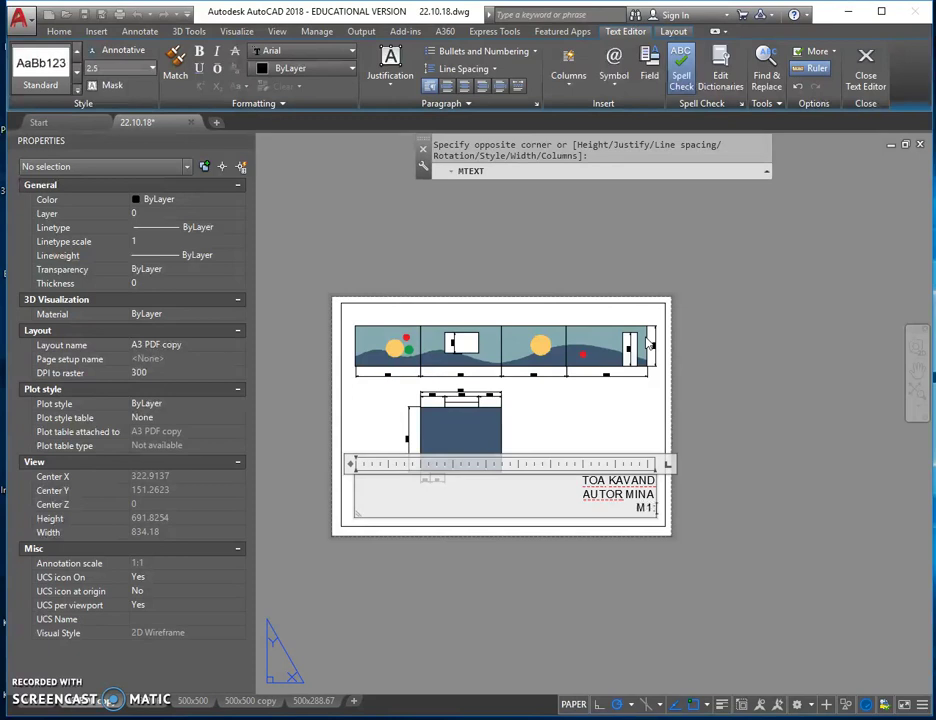
{"action": "key", "text": "Return"}
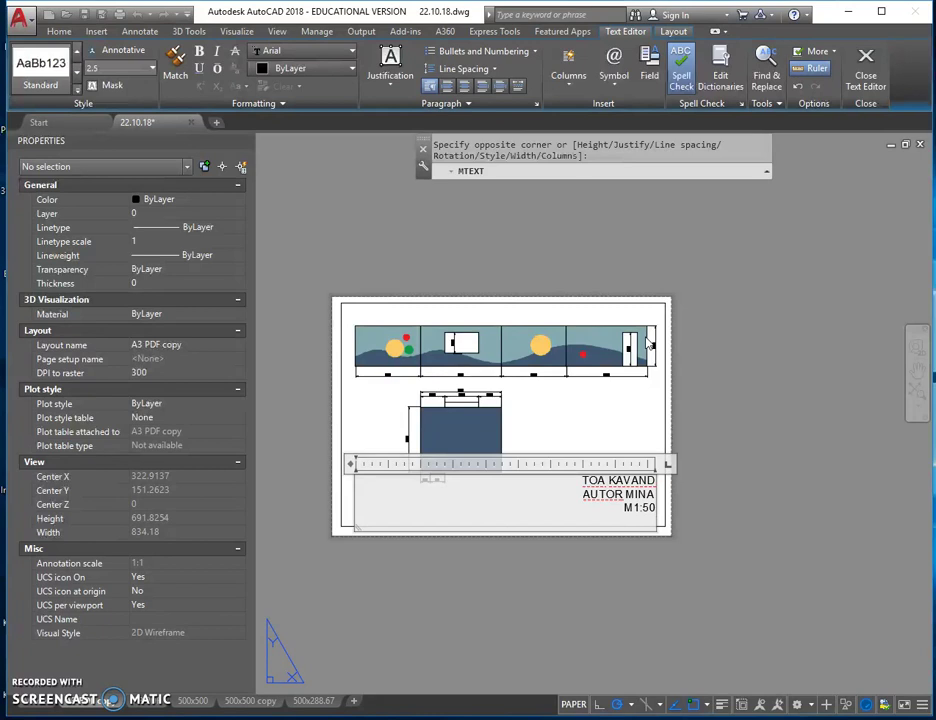
Step: Insert a SaveDate field as the last line of the title text and finish the text editing
{"action": "left_click", "coordinate": [648, 65]}
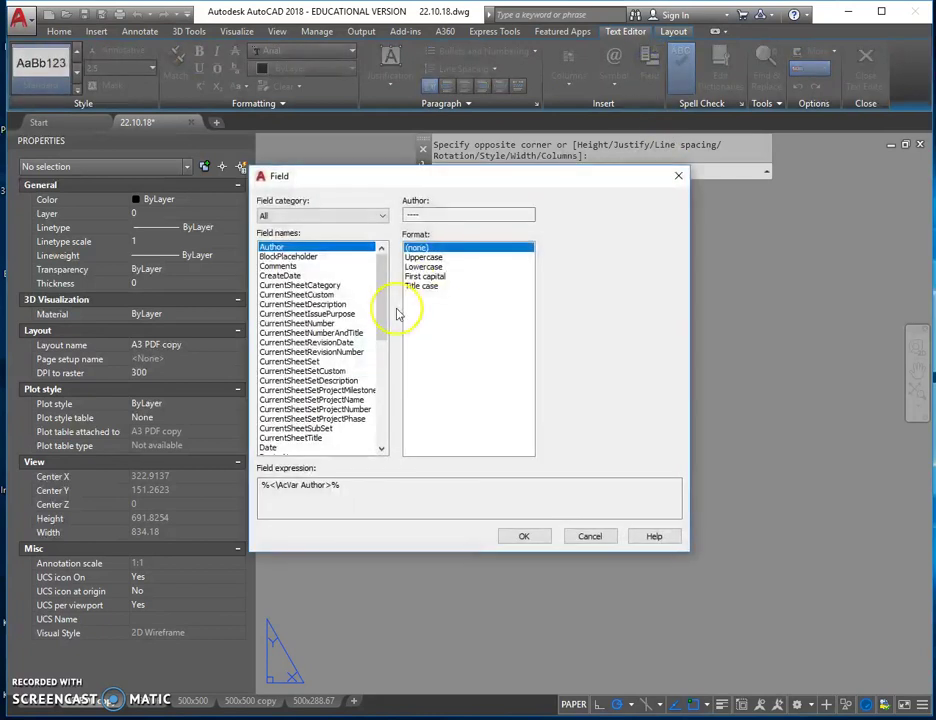
{"action": "left_click_drag", "start_coordinate": [382, 310], "coordinate": [382, 407]}
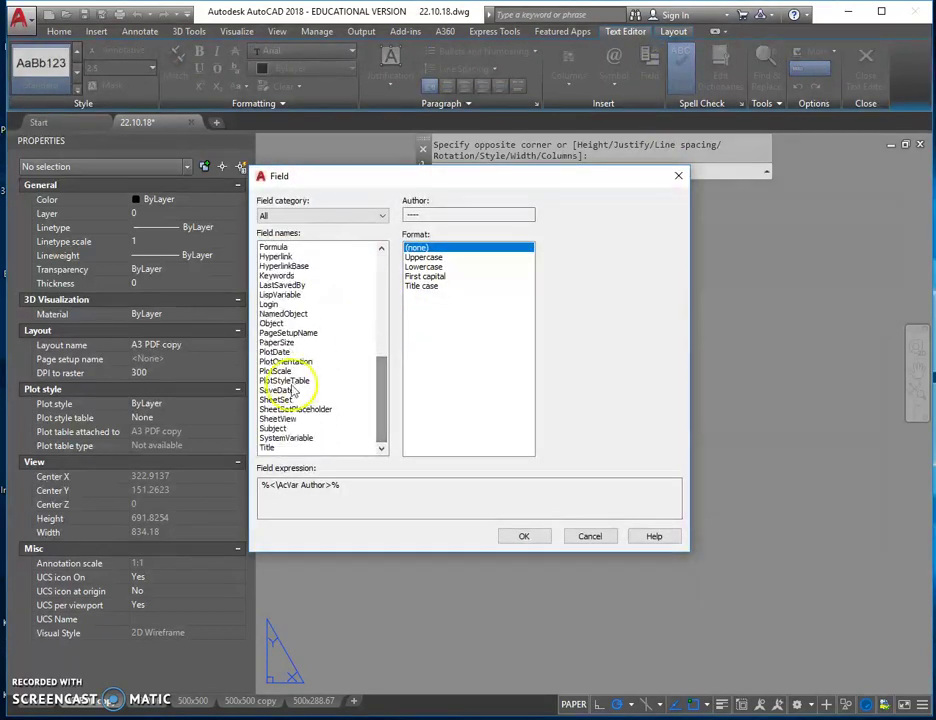
{"action": "left_click", "coordinate": [290, 392]}
{"action": "left_click", "coordinate": [533, 537]}
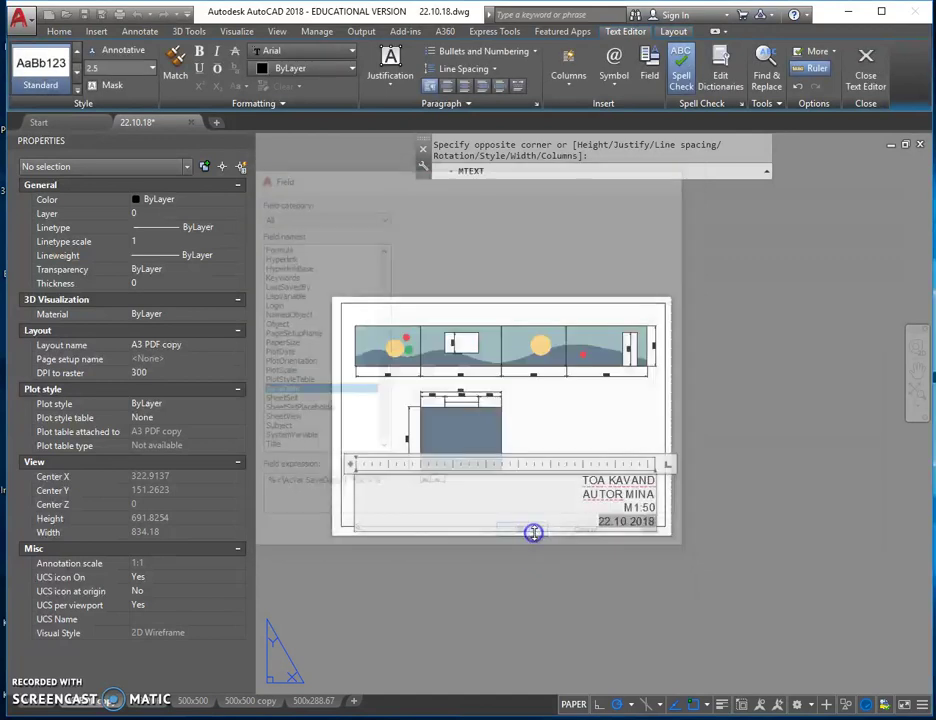
{"action": "left_click", "coordinate": [866, 62]}
Step: Set the title text's height to 4 and move the text straight down close to the border frame's lower edge
{"action": "scroll", "coordinate": [667, 505], "scroll_direction": "up", "scroll_amount": 3}
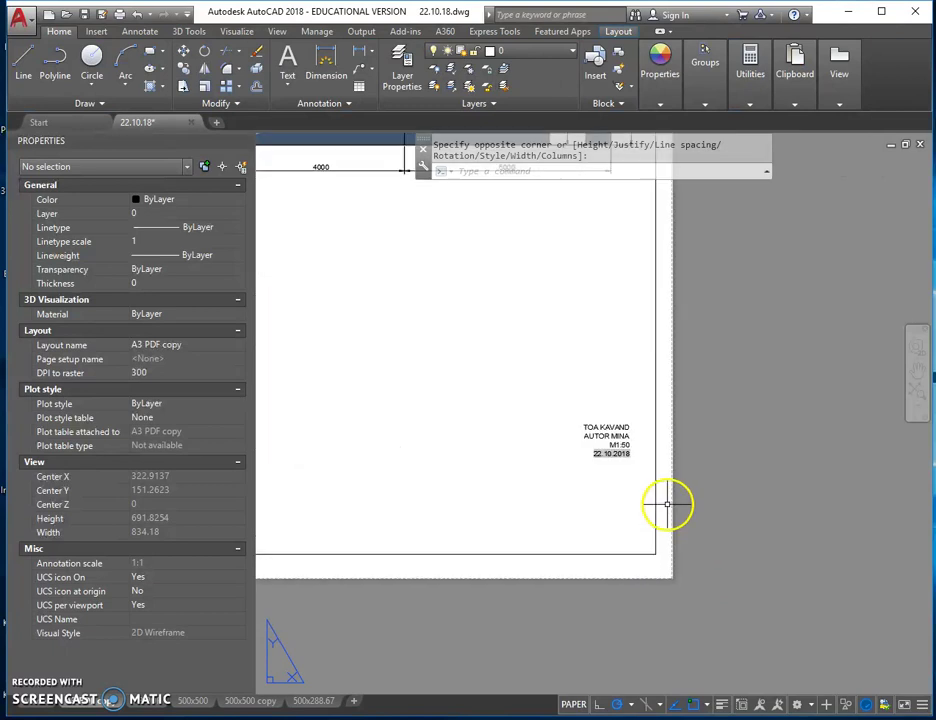
{"action": "left_click", "coordinate": [620, 438]}
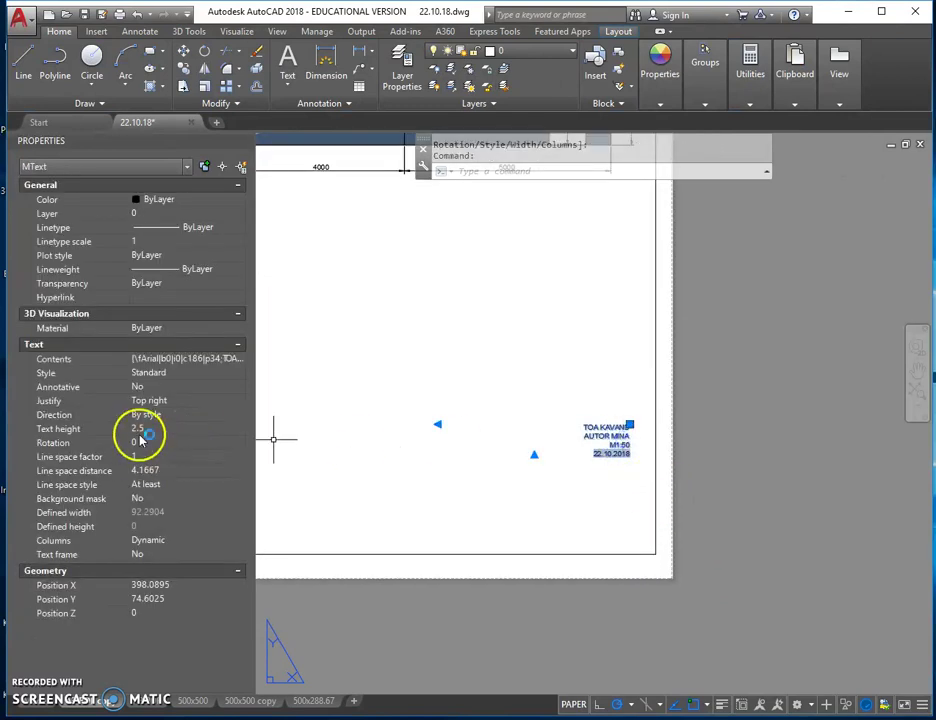
{"action": "left_click", "coordinate": [141, 430]}
{"action": "type", "text": "4"}
{"action": "key", "text": "Tab"}
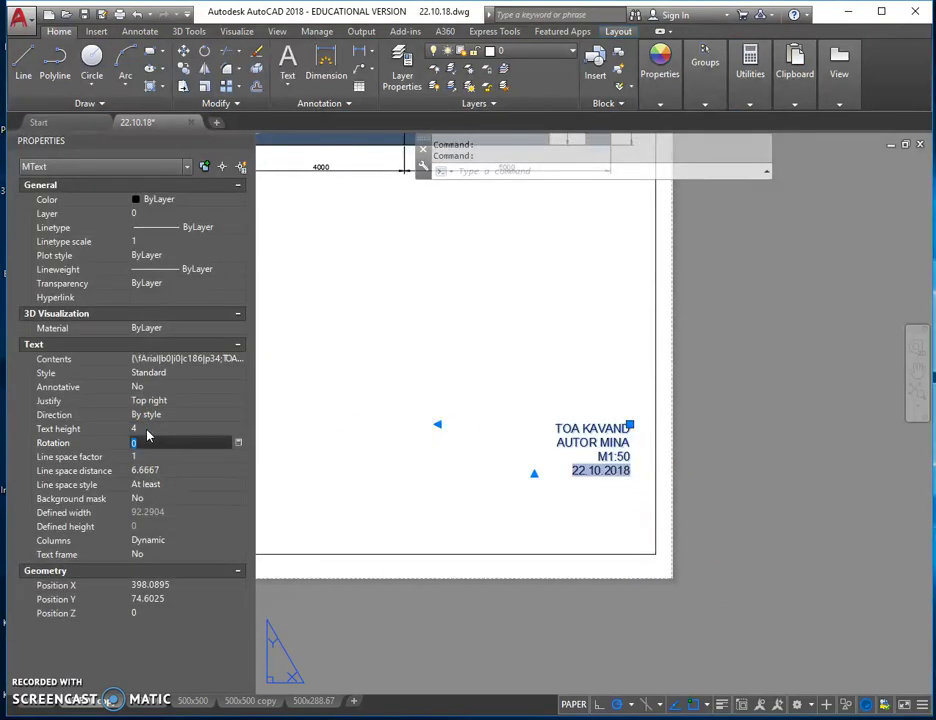
{"action": "left_click", "coordinate": [630, 425]}
{"action": "left_click", "coordinate": [630, 487]}
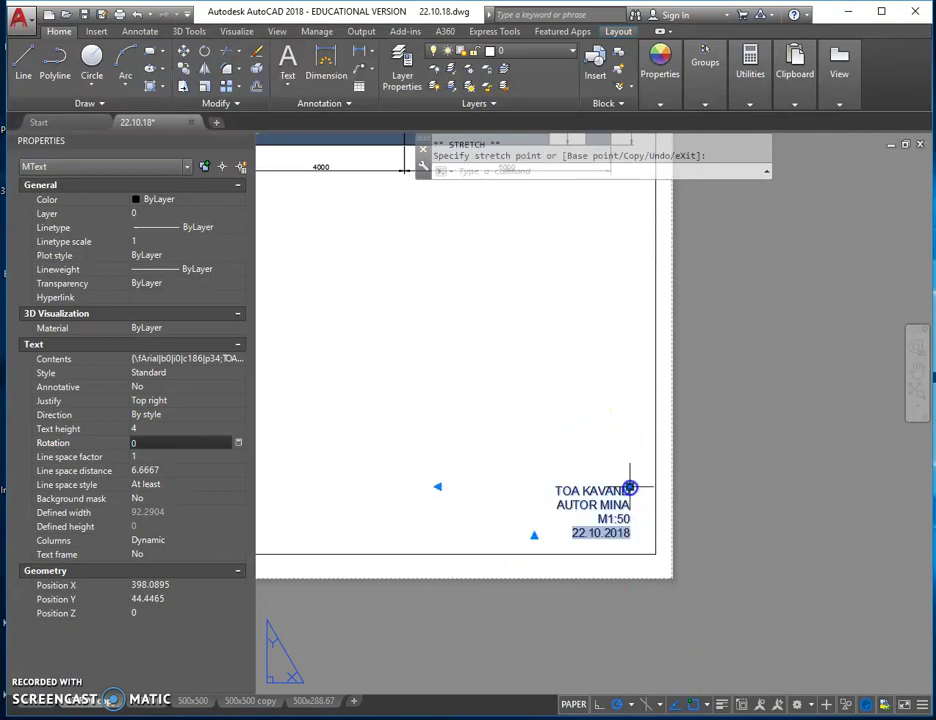
Step: Deselect the title text and save the drawing
{"action": "scroll", "coordinate": [700, 455], "scroll_direction": "down", "scroll_amount": 3}
{"action": "middle_click_drag", "start_coordinate": [643, 424], "coordinate": [786, 503]}
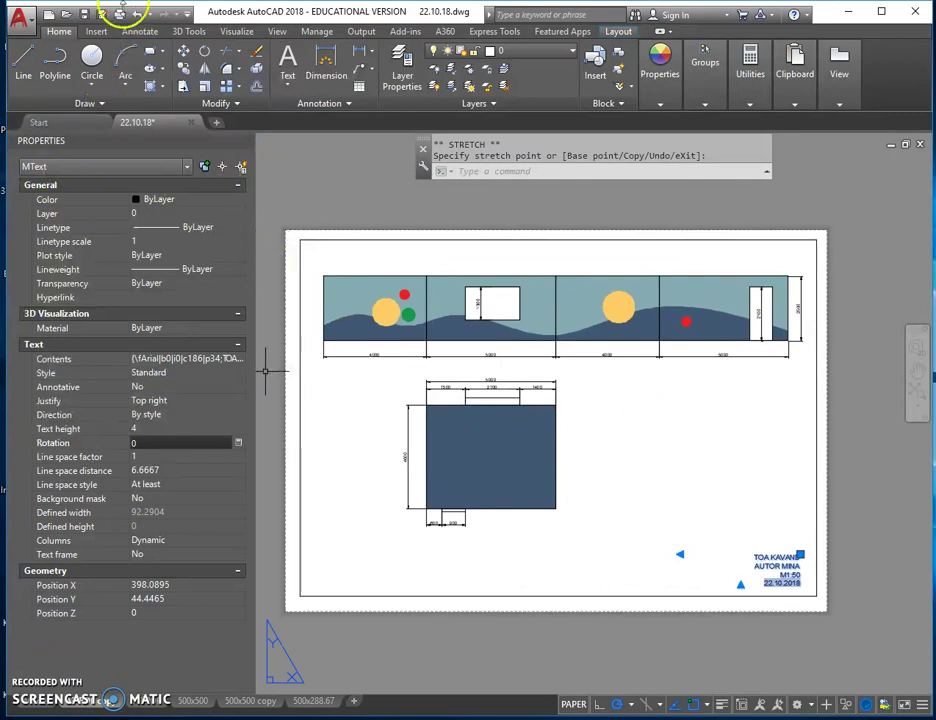
{"action": "key", "text": "Escape"}
{"action": "key", "text": "Escape"}
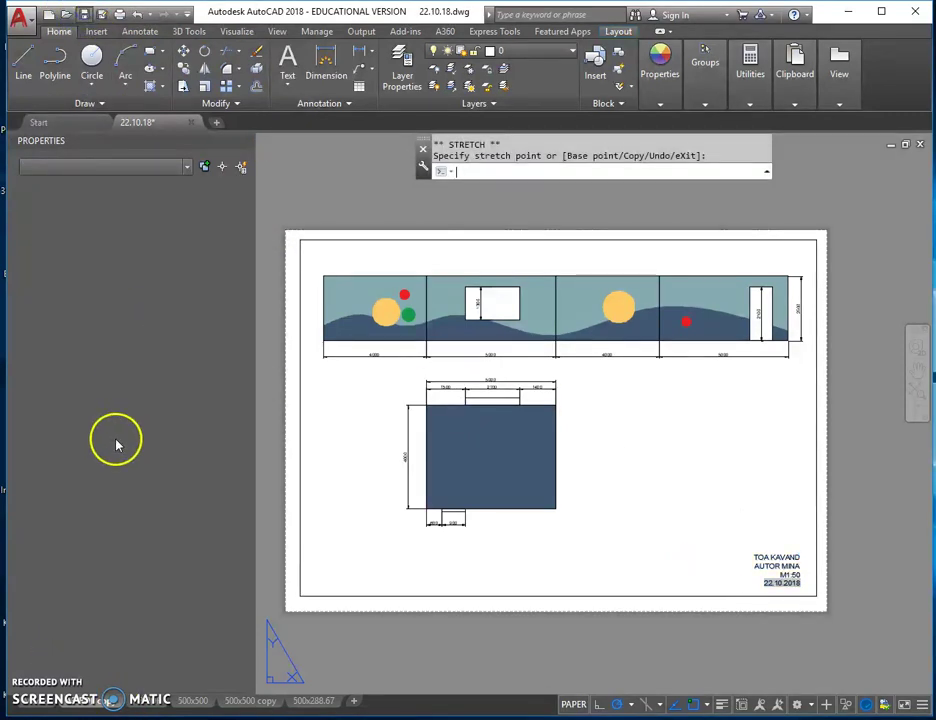
{"action": "key", "text": "ctrl+s"}
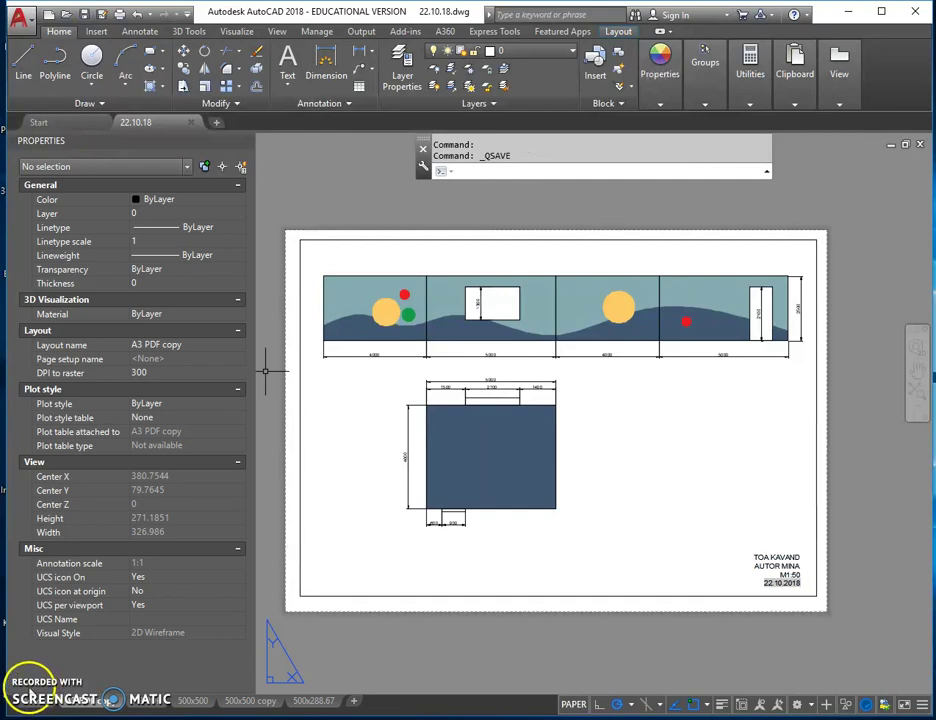